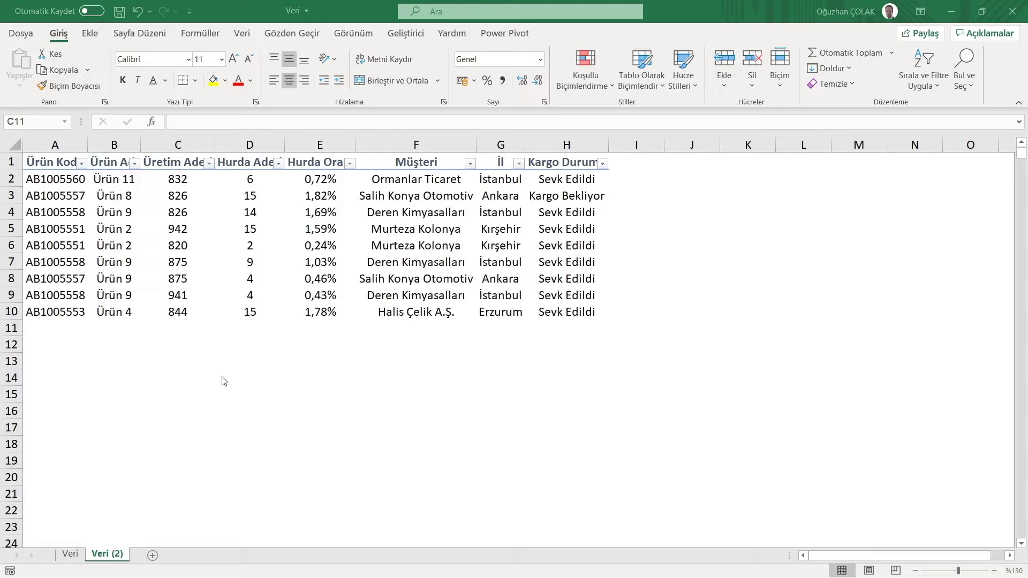
# Enter =TOPLA(C2:C10) in C11 so it totals the production quantities as 7781
pyautogui.click(186, 337)
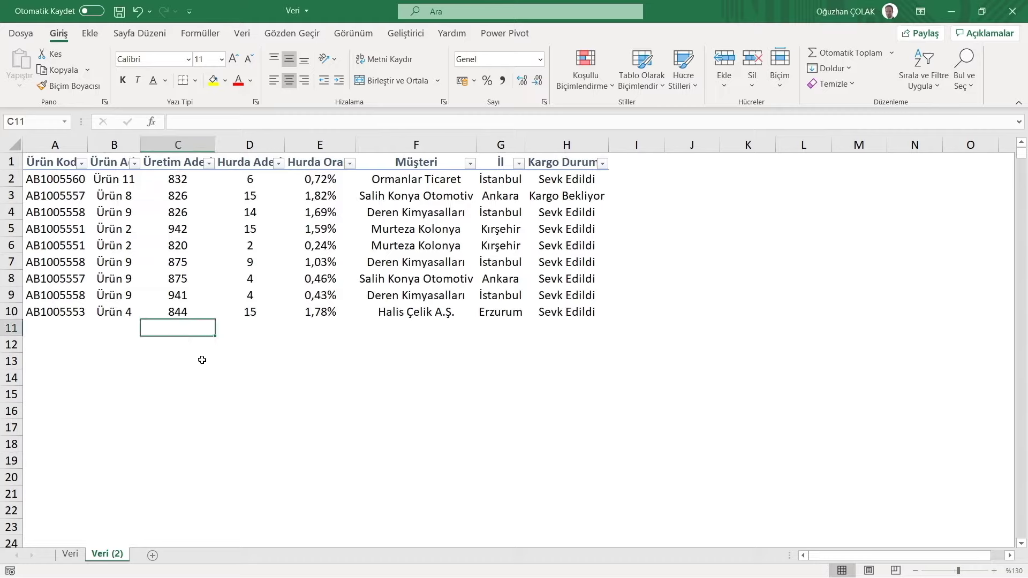
pyautogui.write('=topla')
pyautogui.press('Tab')
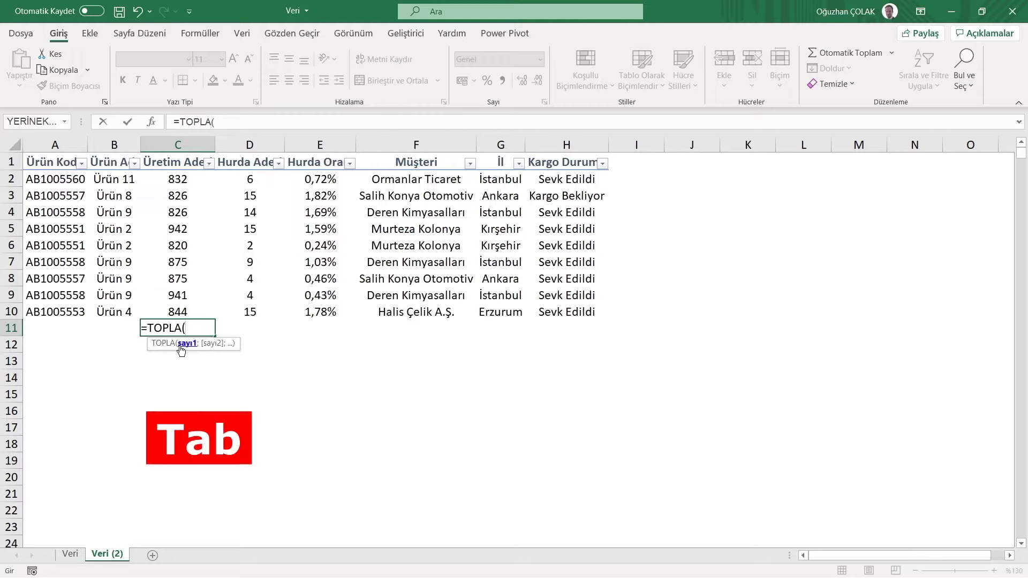
pyautogui.moveTo(179, 179); pyautogui.dragTo(189, 313)
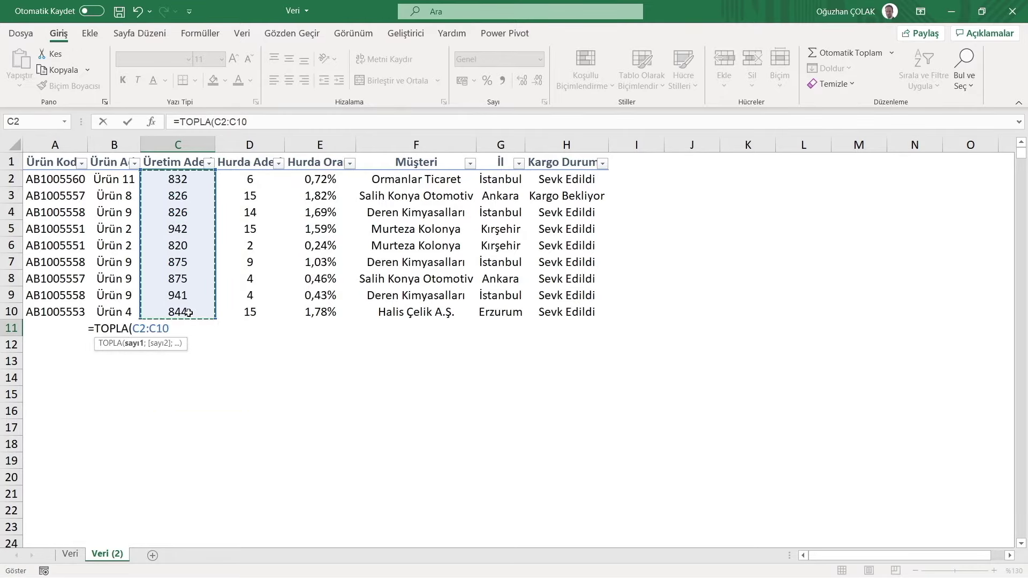
pyautogui.hotkey('ctrl', 'Return')
pyautogui.press('Return')
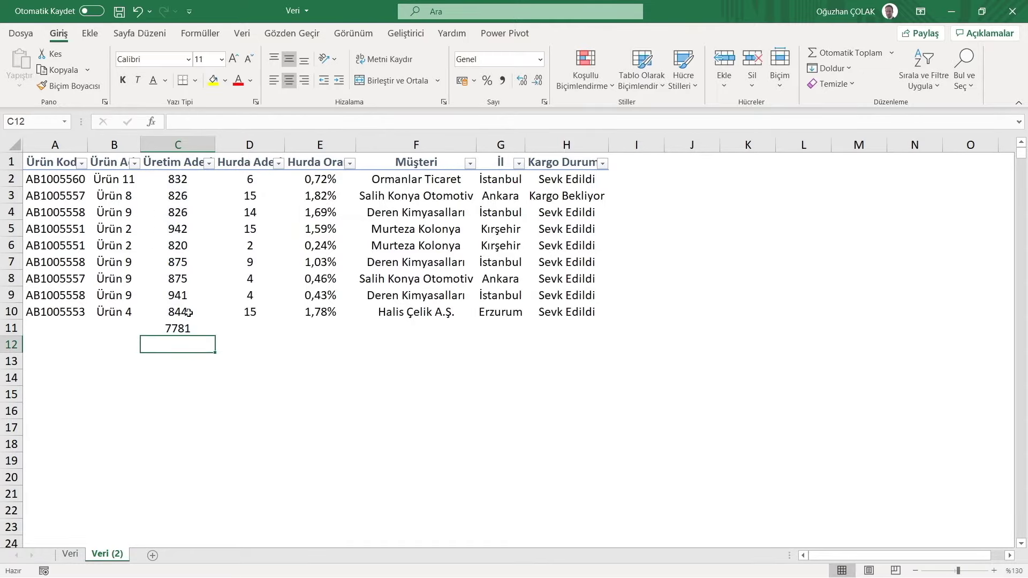
pyautogui.click(181, 325)
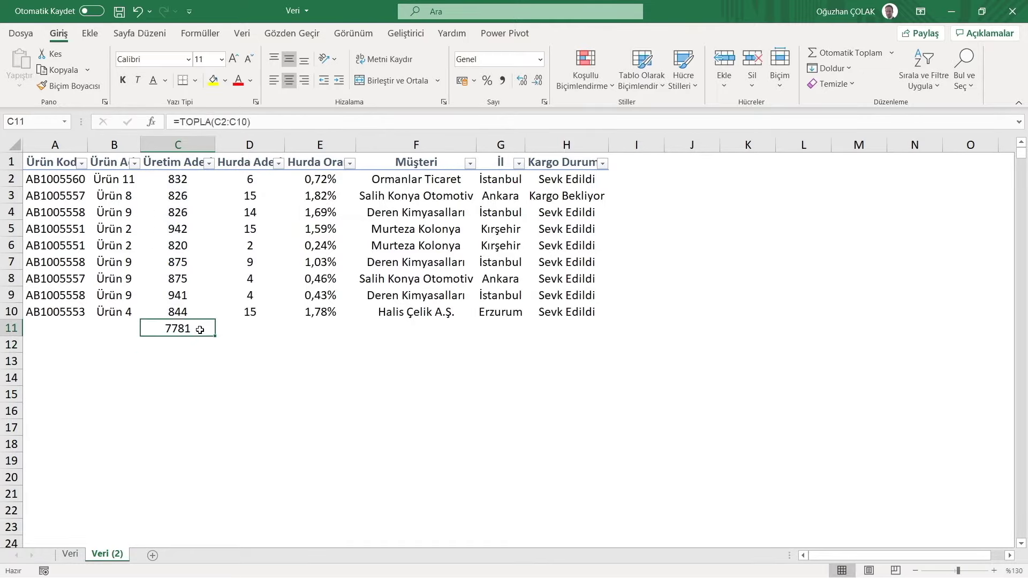
pyautogui.click(244, 328)
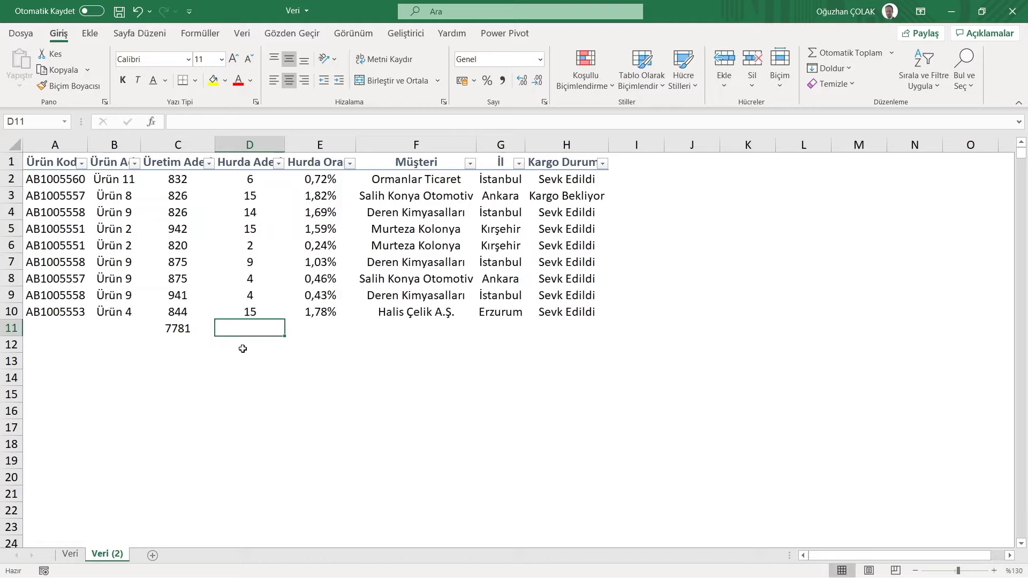
pyautogui.write('=')
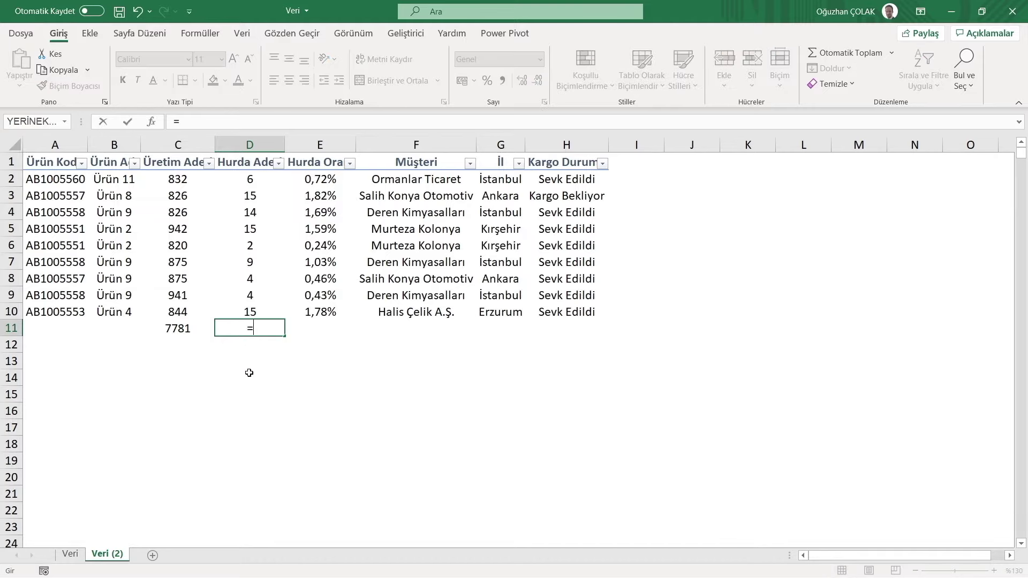
pyautogui.write('topla')
pyautogui.press('Tab')
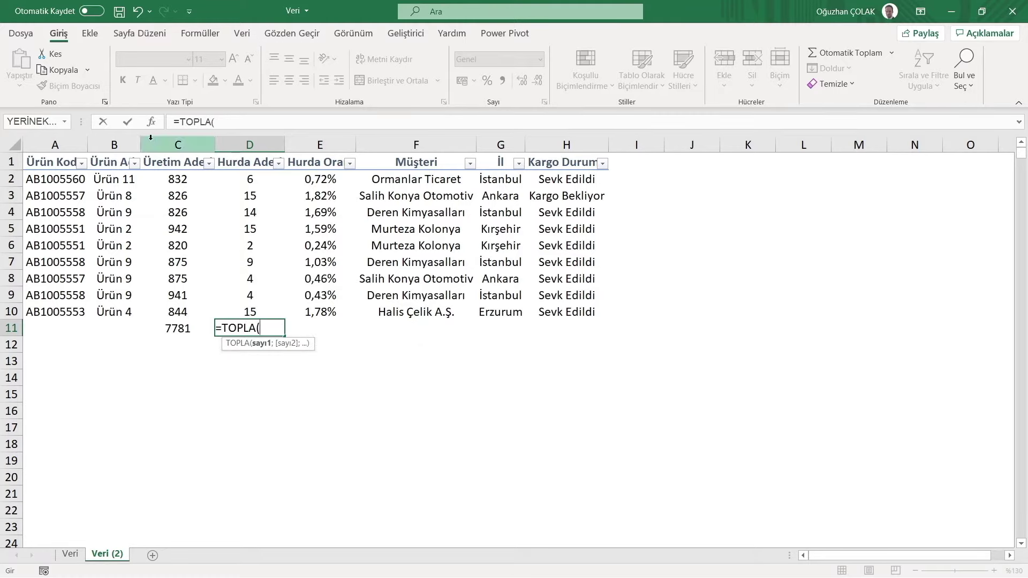
pyautogui.click(151, 122)
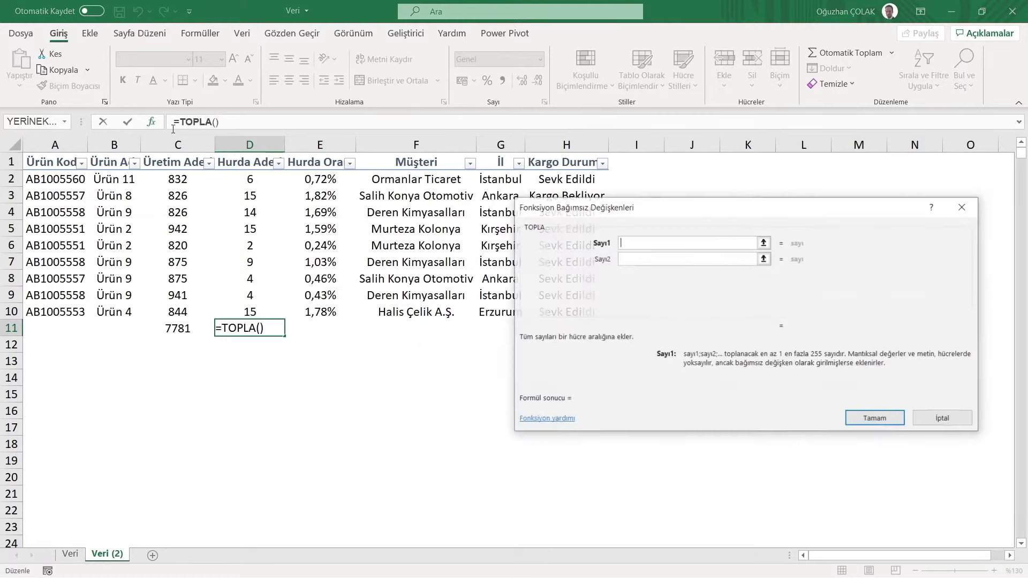
pyautogui.moveTo(619, 213); pyautogui.dragTo(465, 154)
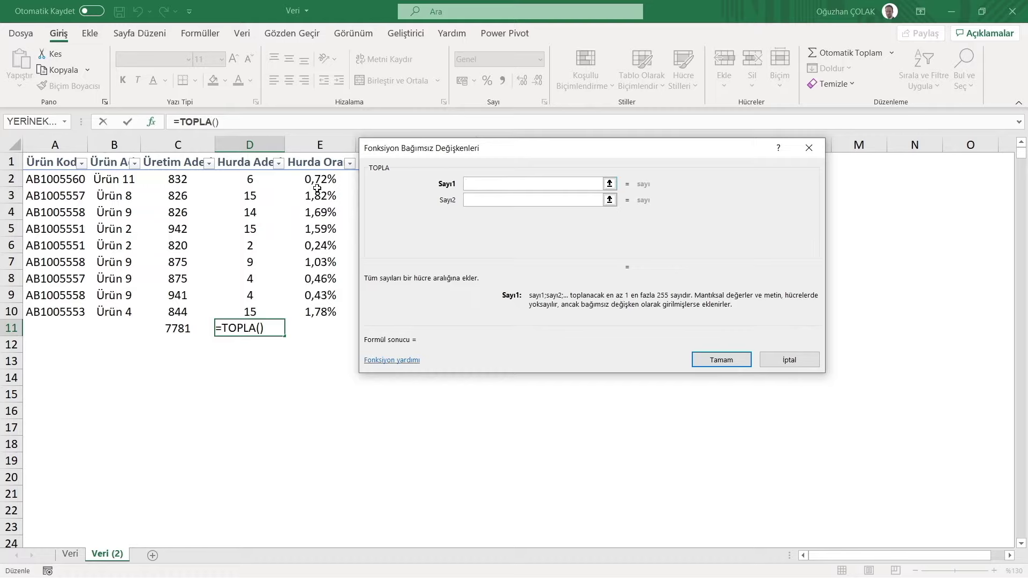
pyautogui.moveTo(254, 179); pyautogui.dragTo(250, 312)
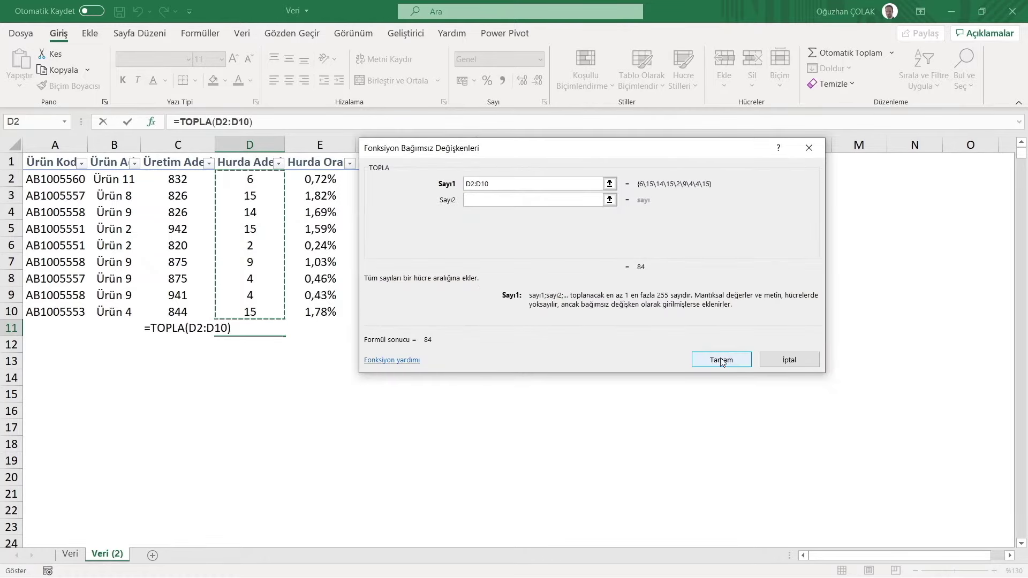
pyautogui.click(719, 360)
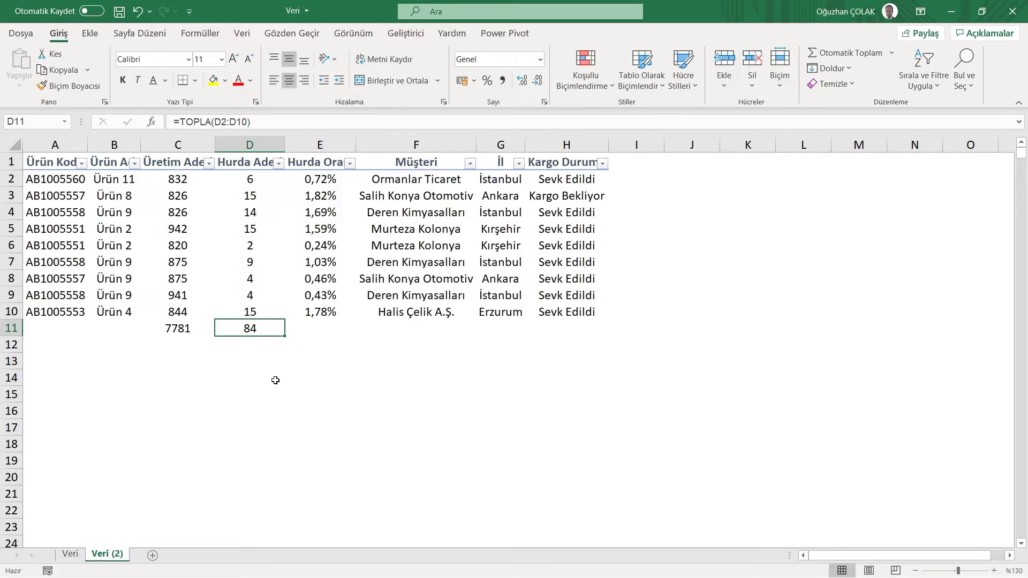
pyautogui.press('Delete')
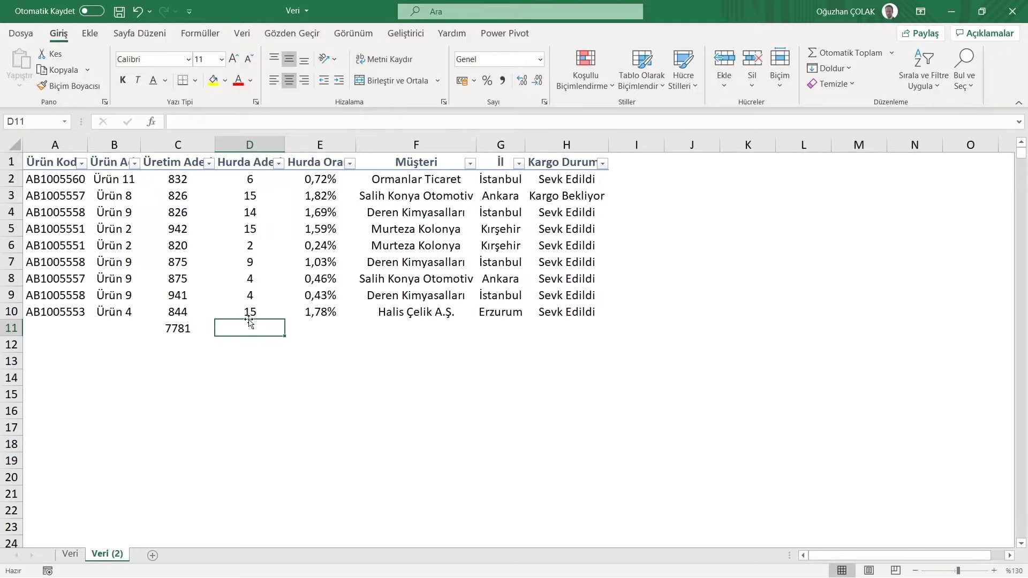
# Insert =TOPLA(C2:D10) into D11 through Insert Function, giving 7865
pyautogui.click(151, 122)
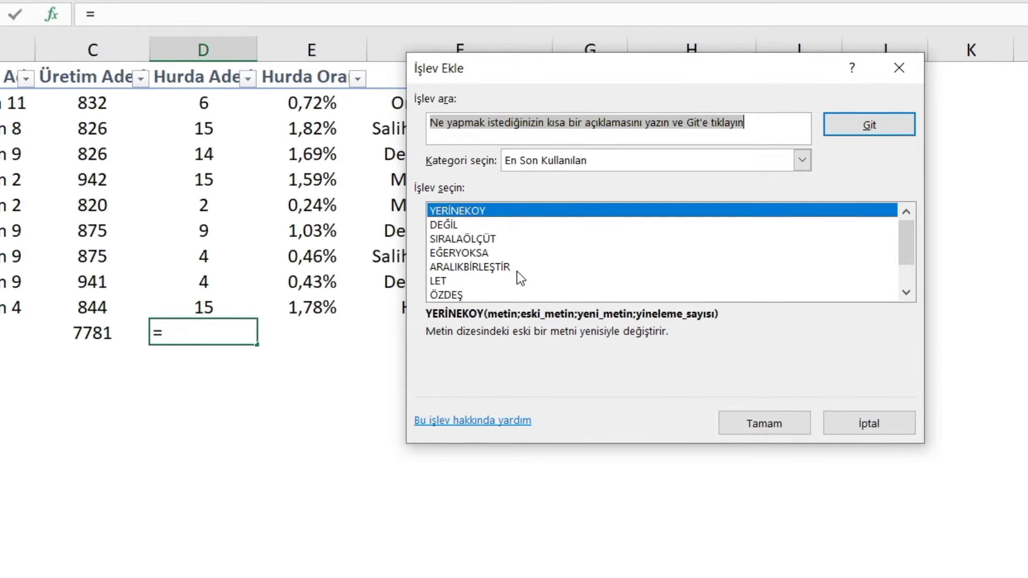
pyautogui.write('TOPLA')
pyautogui.click(865, 122)
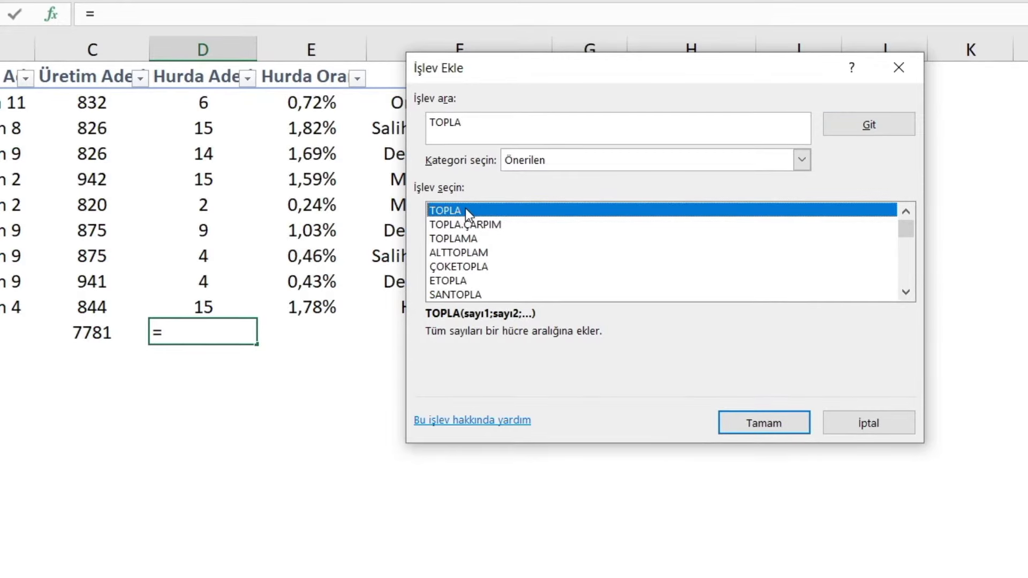
pyautogui.click(753, 420)
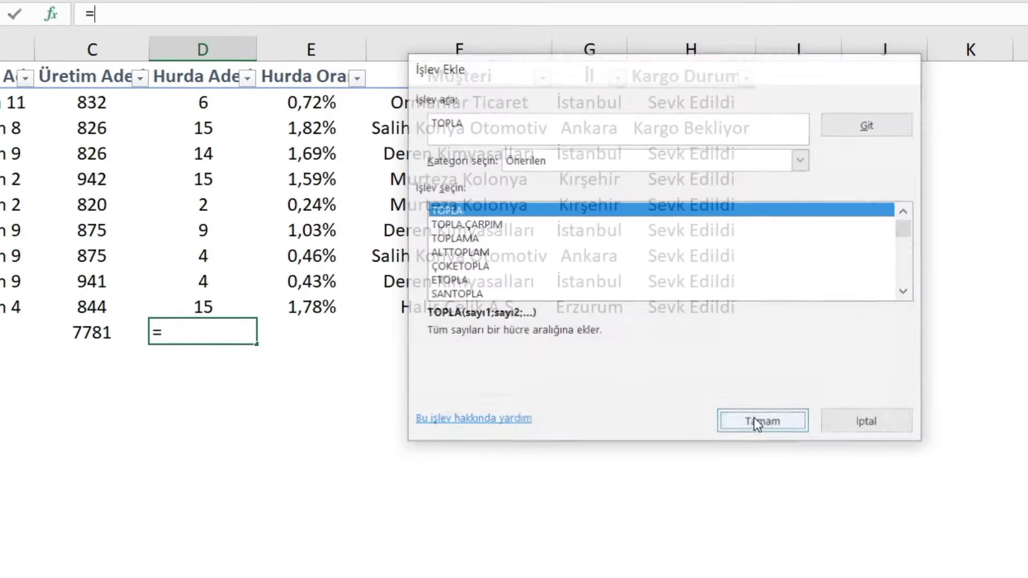
pyautogui.moveTo(573, 86); pyautogui.dragTo(639, 59)
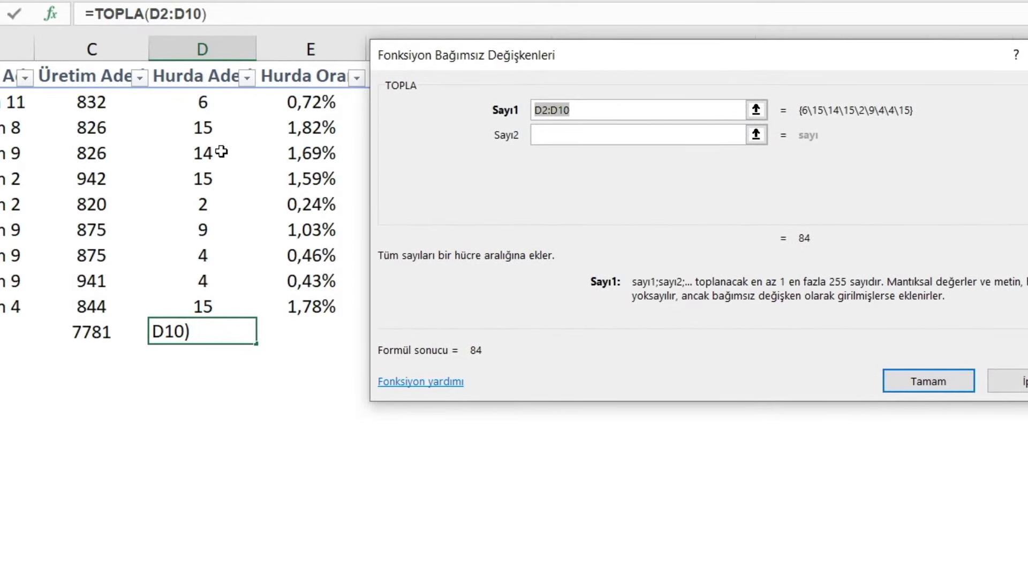
pyautogui.click(87, 100)
pyautogui.moveTo(87, 101); pyautogui.dragTo(195, 304)
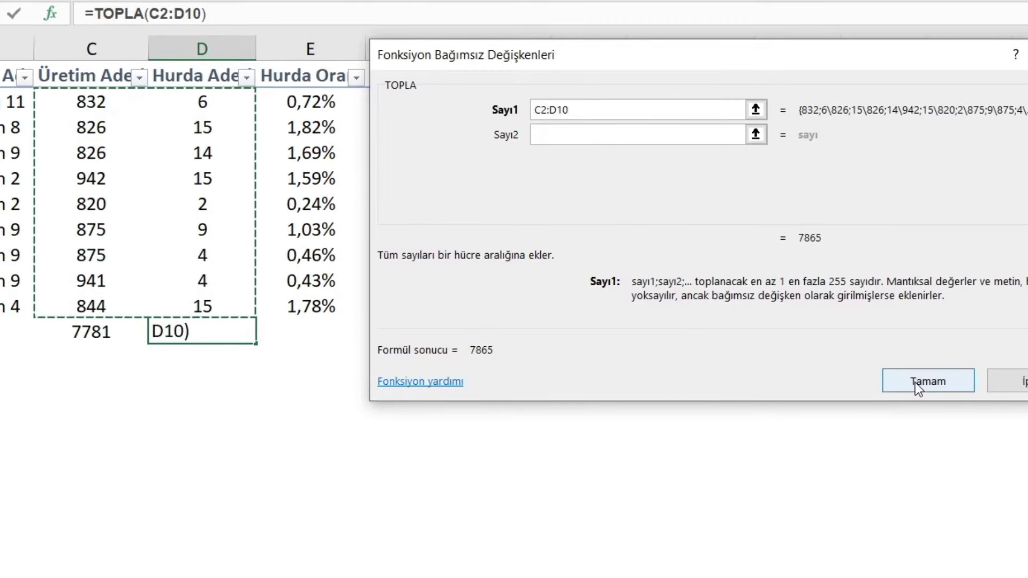
pyautogui.click(915, 382)
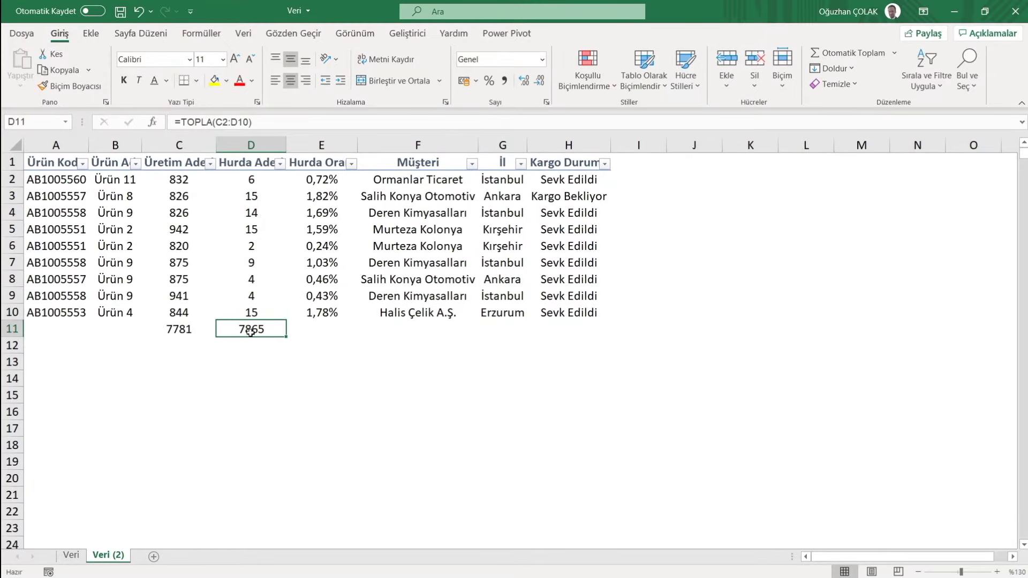
pyautogui.click(192, 379)
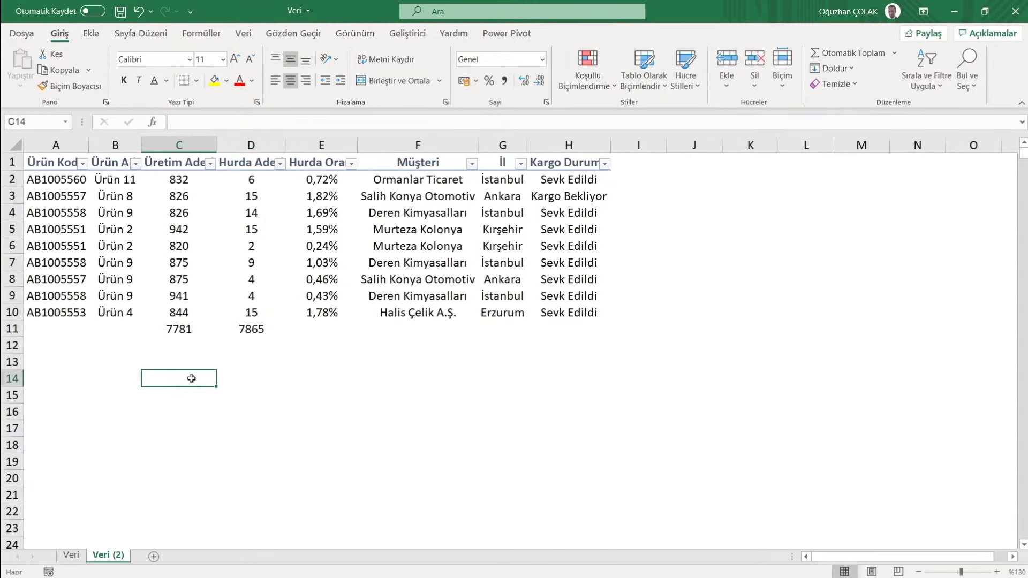
# Insert =ORTALAMA(C2:D11) into C13 through the function search, showing 1175,55
pyautogui.click(175, 354)
pyautogui.click(152, 123)
pyautogui.write('ORTALAMA')
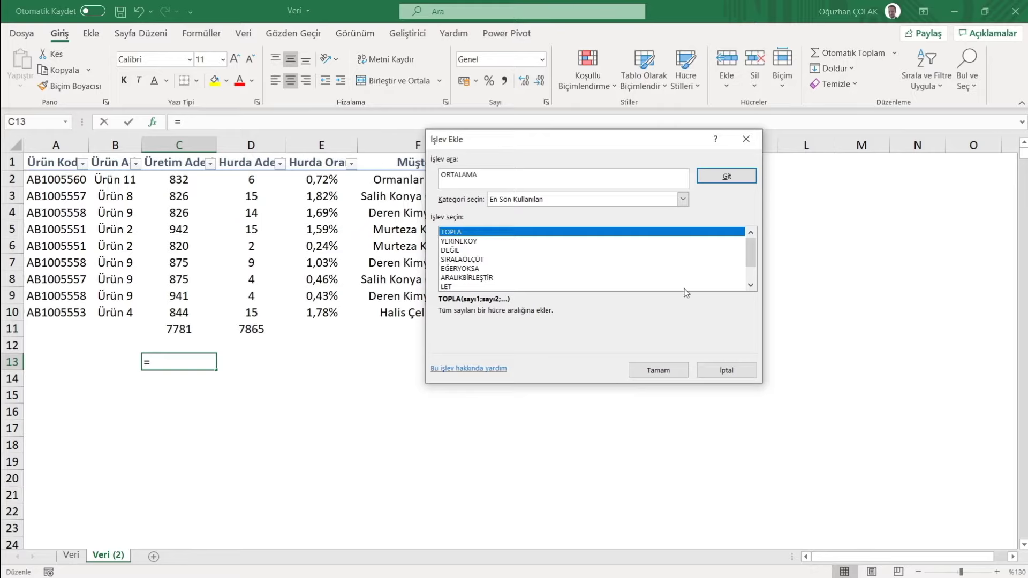
pyautogui.click(727, 176)
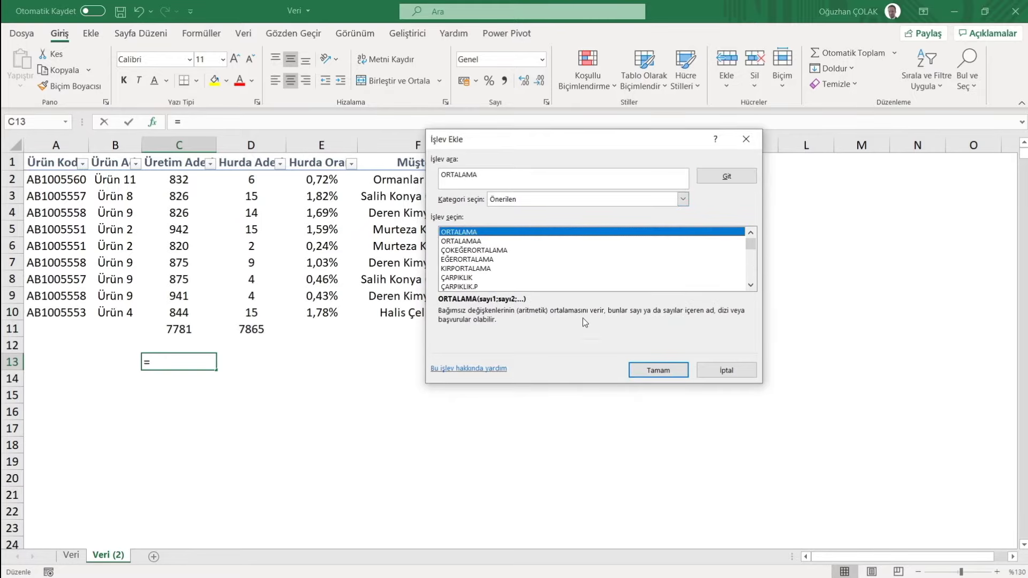
pyautogui.click(633, 365)
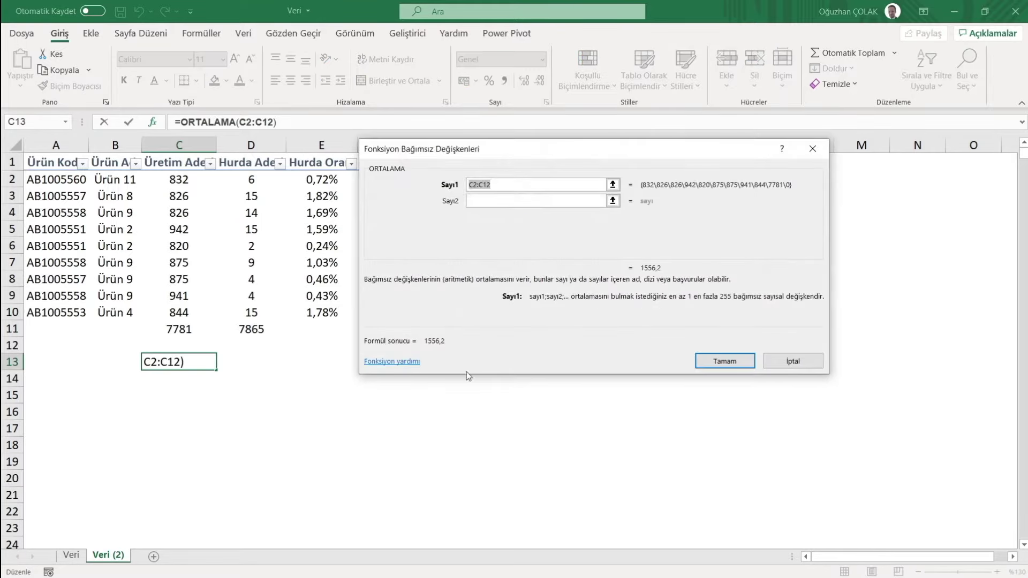
pyautogui.moveTo(191, 187); pyautogui.dragTo(241, 315)
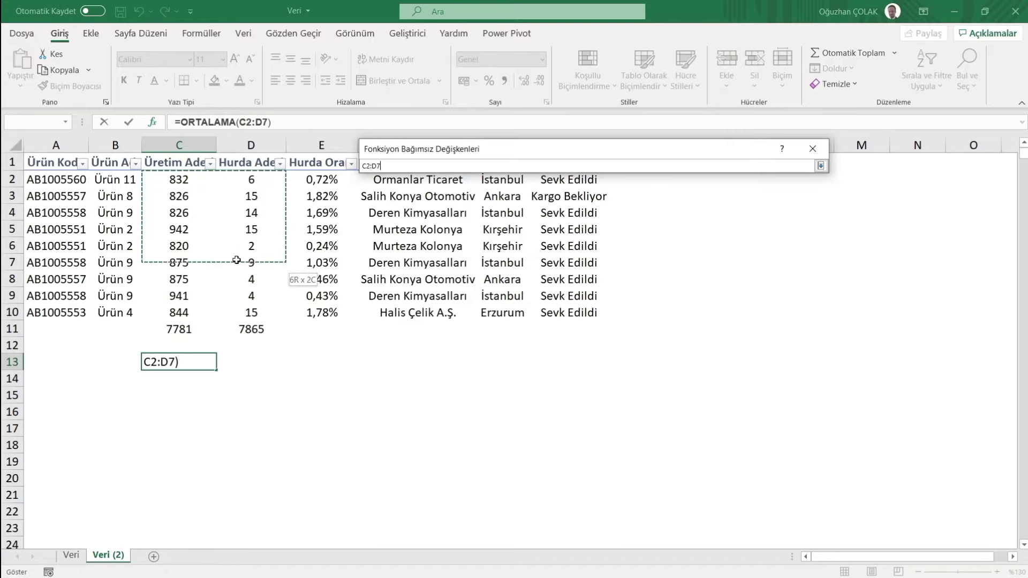
pyautogui.moveTo(241, 314); pyautogui.dragTo(251, 329)
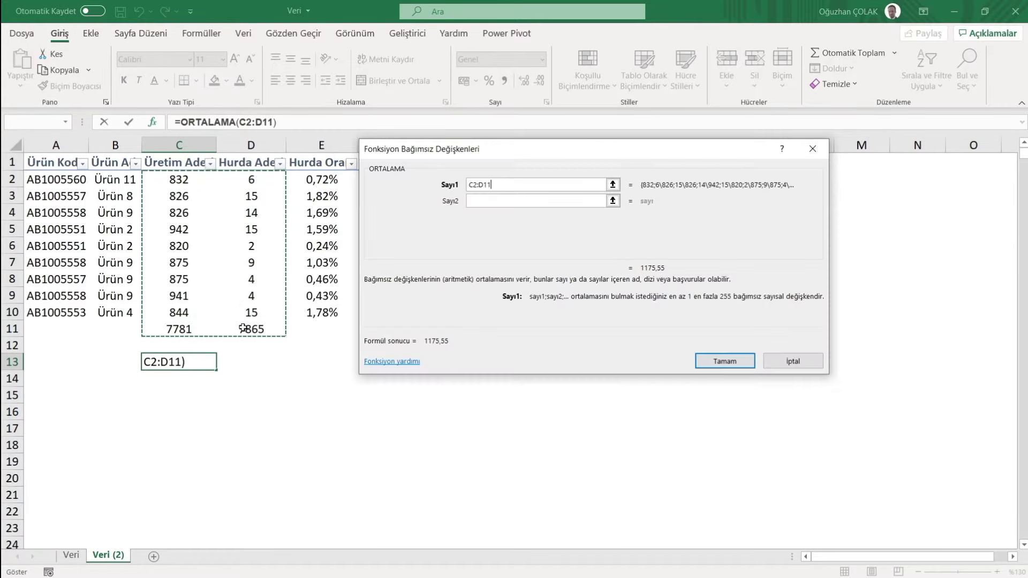
pyautogui.click(722, 364)
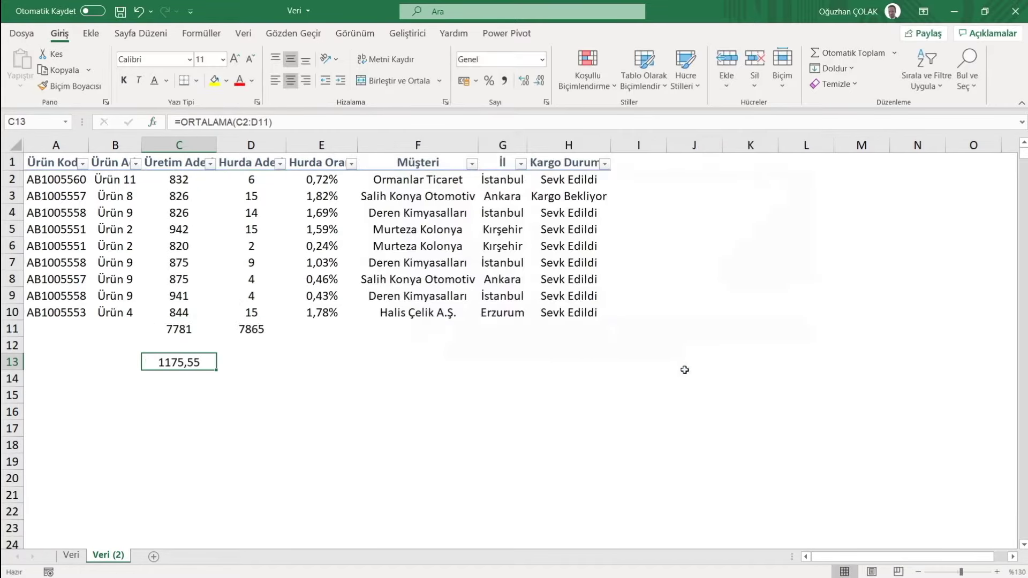
pyautogui.moveTo(204, 186); pyautogui.dragTo(226, 341)
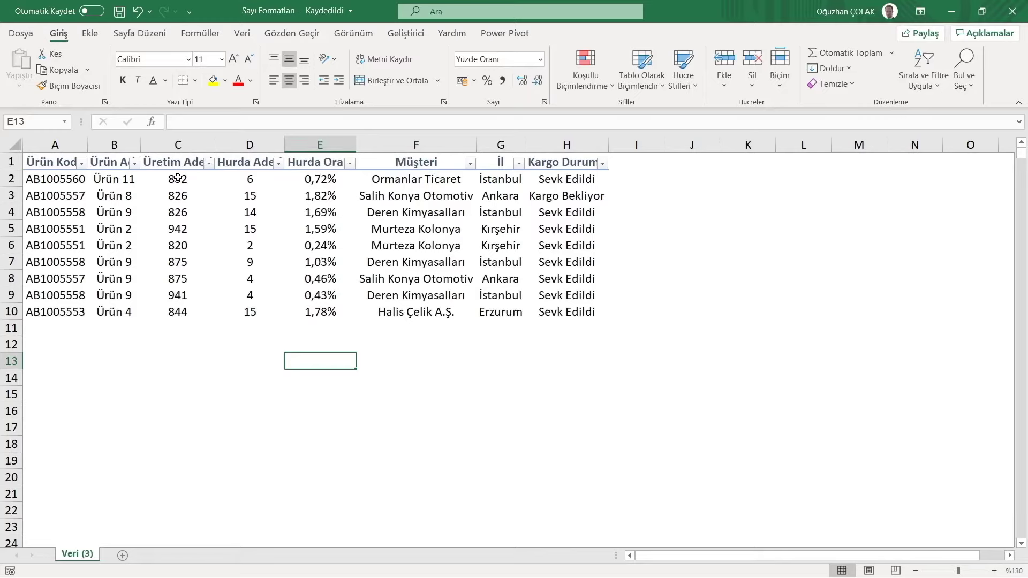
# Select the Üretim Adedi values C2:C10 on the Veri (3) sheet
pyautogui.moveTo(179, 197); pyautogui.dragTo(178, 312)
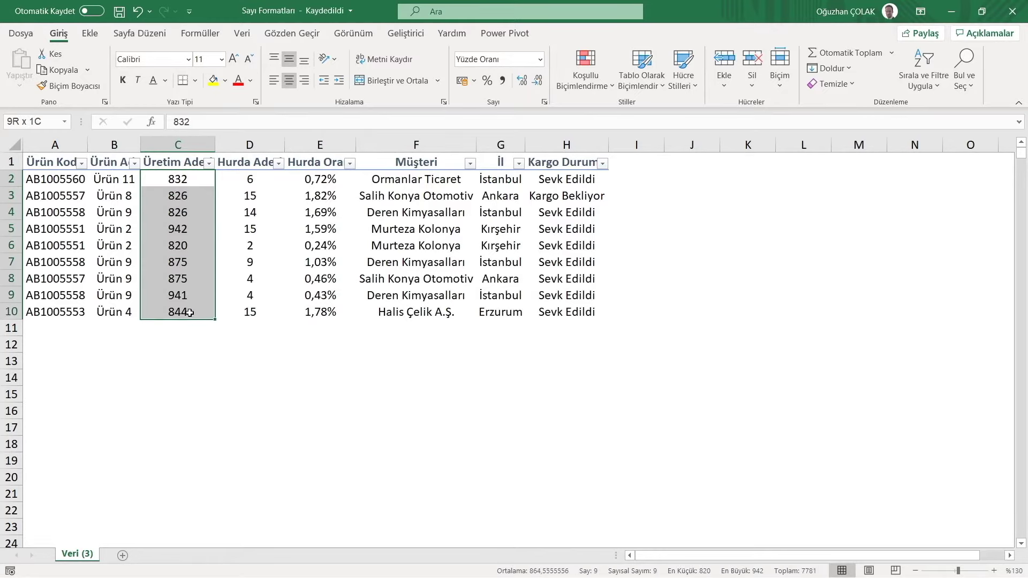
pyautogui.rightClick(166, 256)
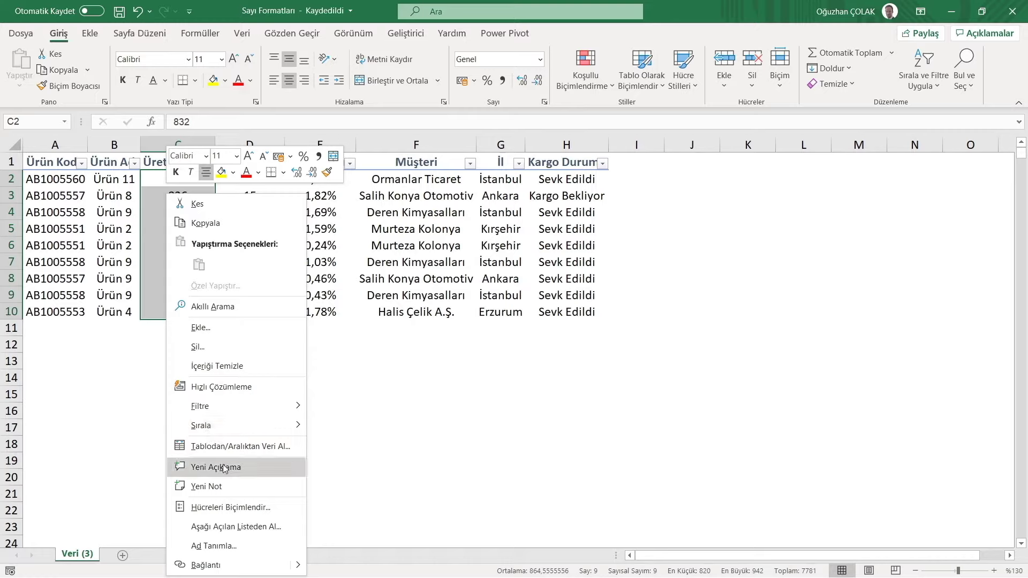
# In Hücreleri Biçimlendir for C2:C10, choose the Sayı number category
pyautogui.click(225, 508)
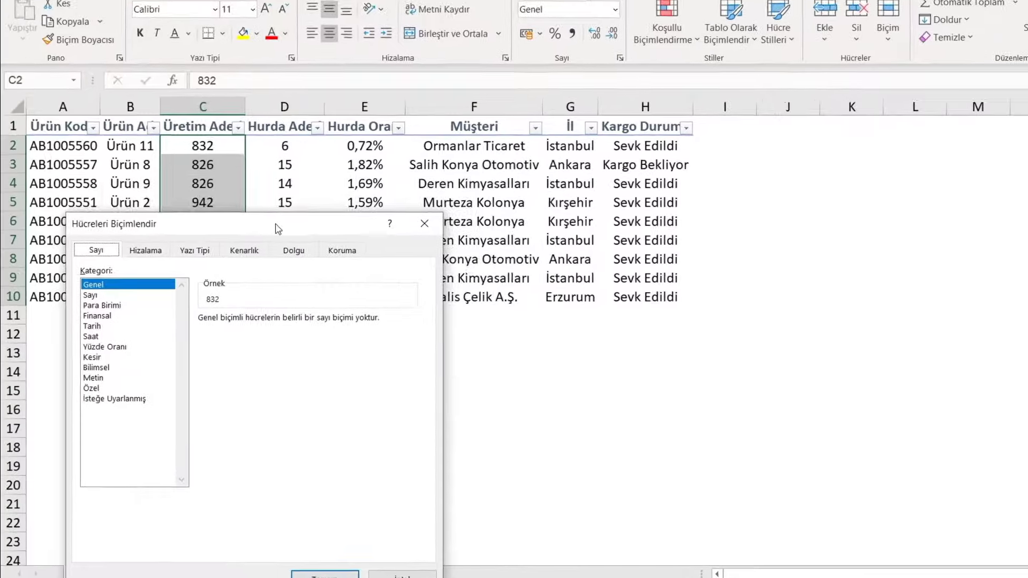
pyautogui.moveTo(278, 248); pyautogui.dragTo(593, 70)
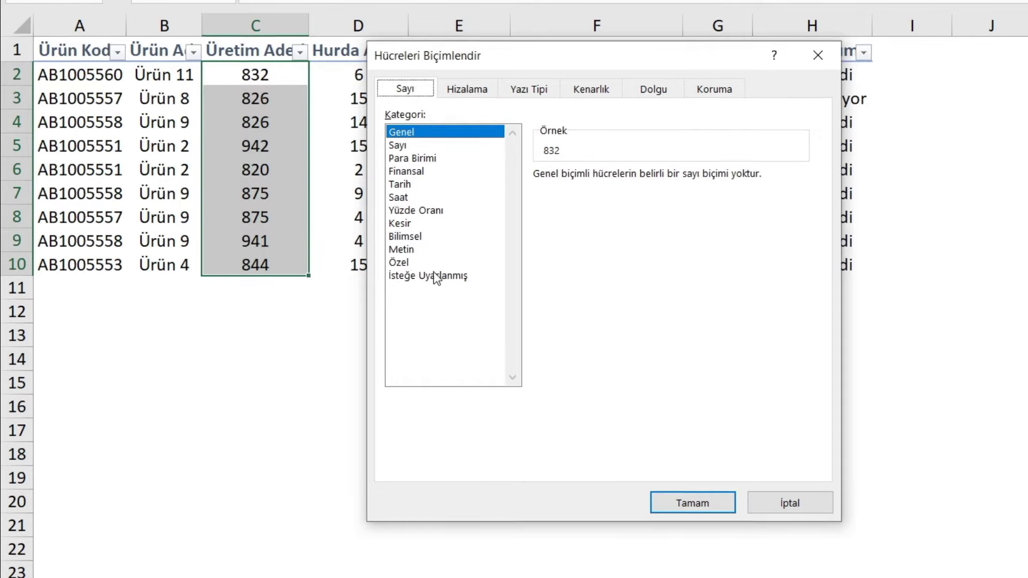
pyautogui.click(396, 147)
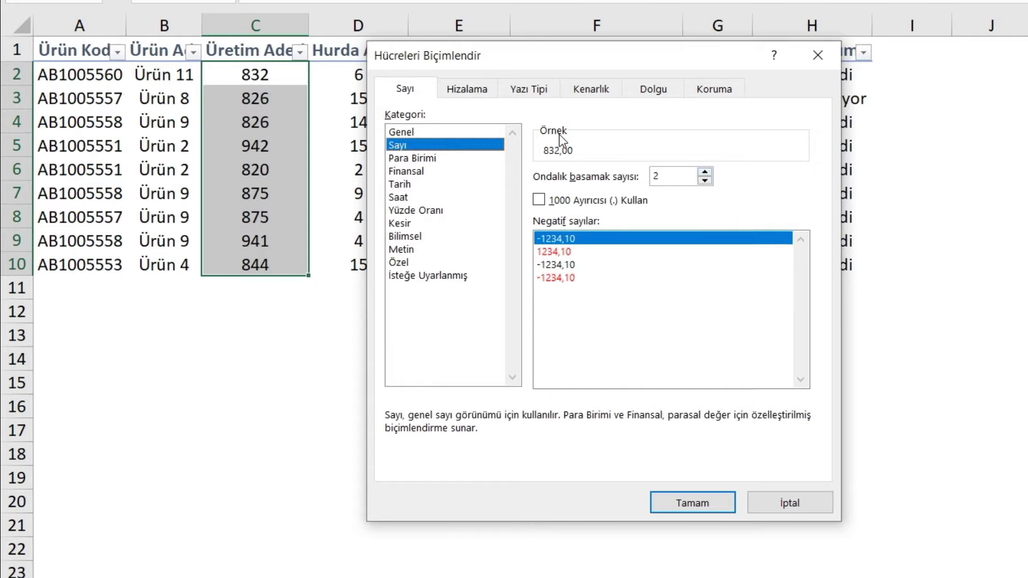
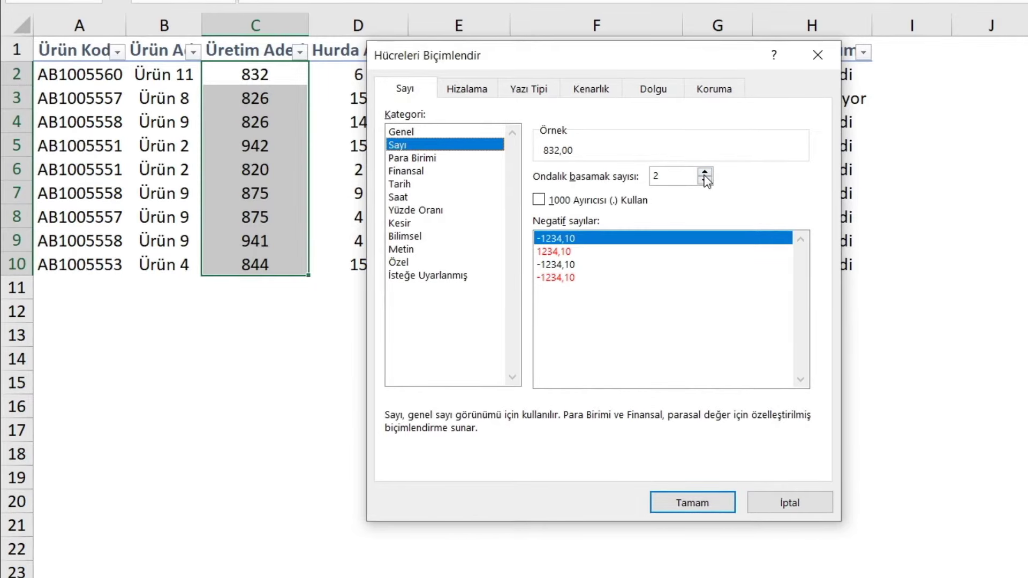
# Enable the thousands separator (.) with 2 decimals for Üretim Adedi values in C2:C10
pyautogui.click(539, 201)
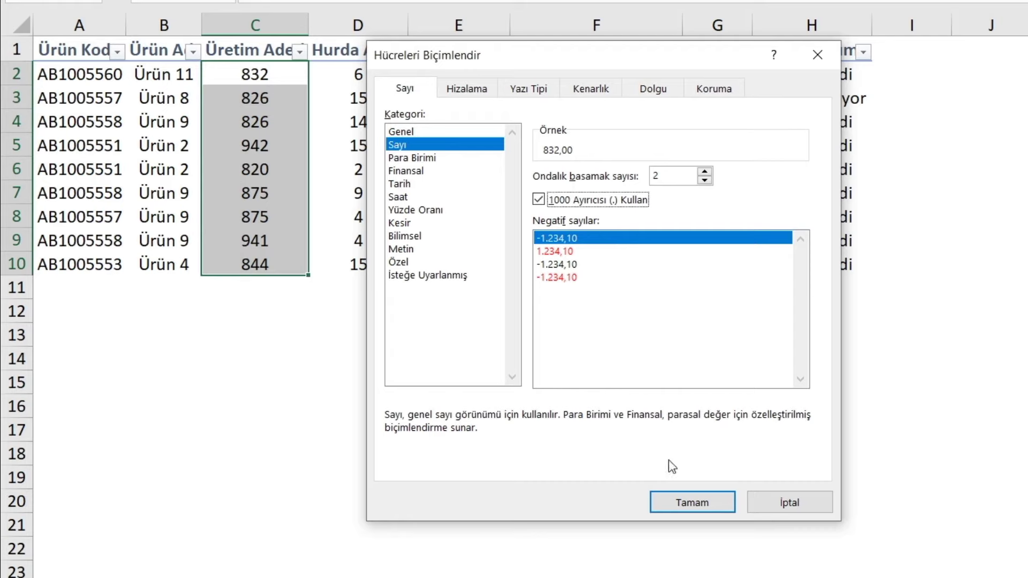
pyautogui.click(688, 508)
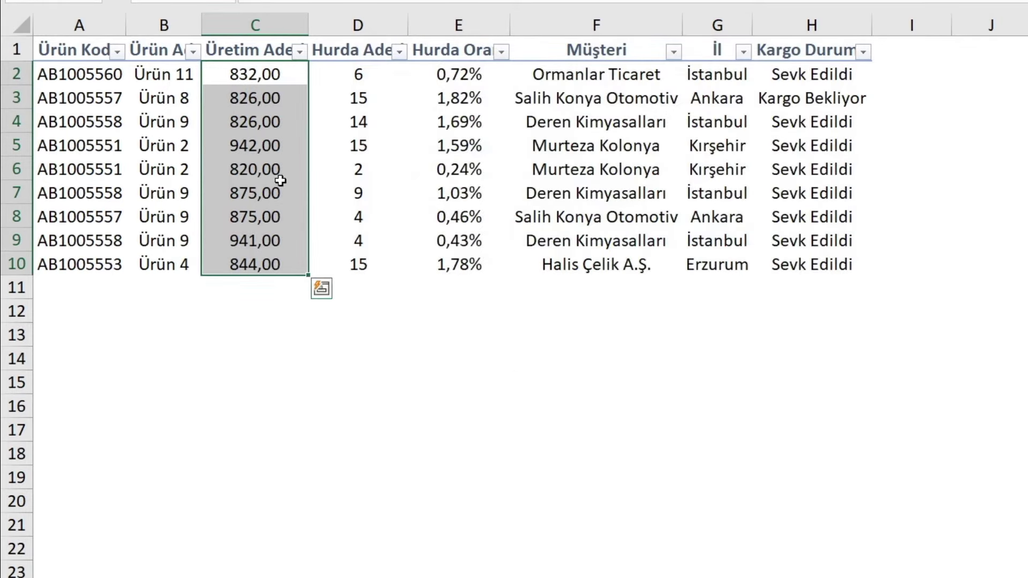
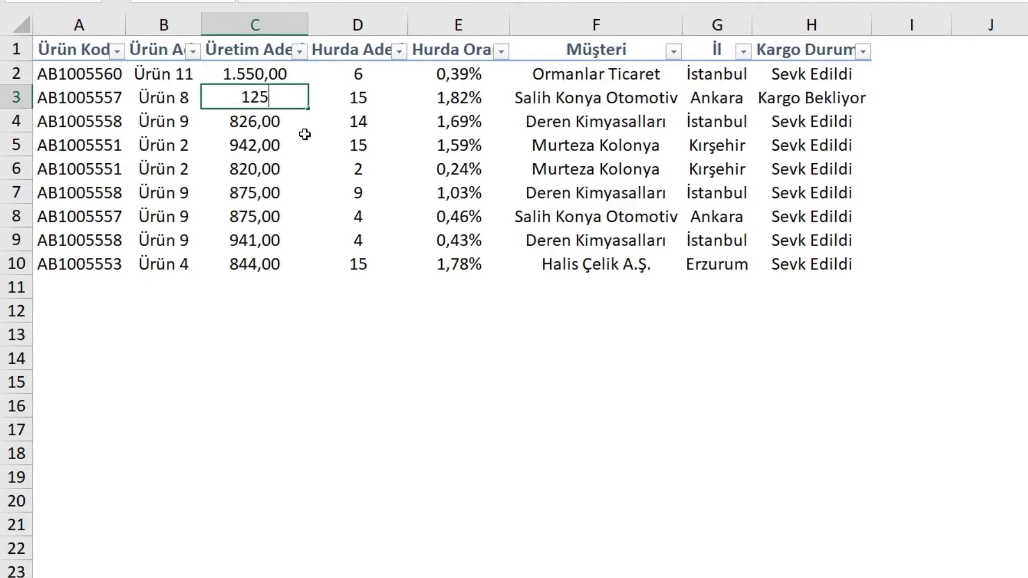
# Enter 1.250 as the C3 quantity so E3 recalculates to 1,20%
pyautogui.write('0')
pyautogui.press('Return')
pyautogui.click(271, 97)
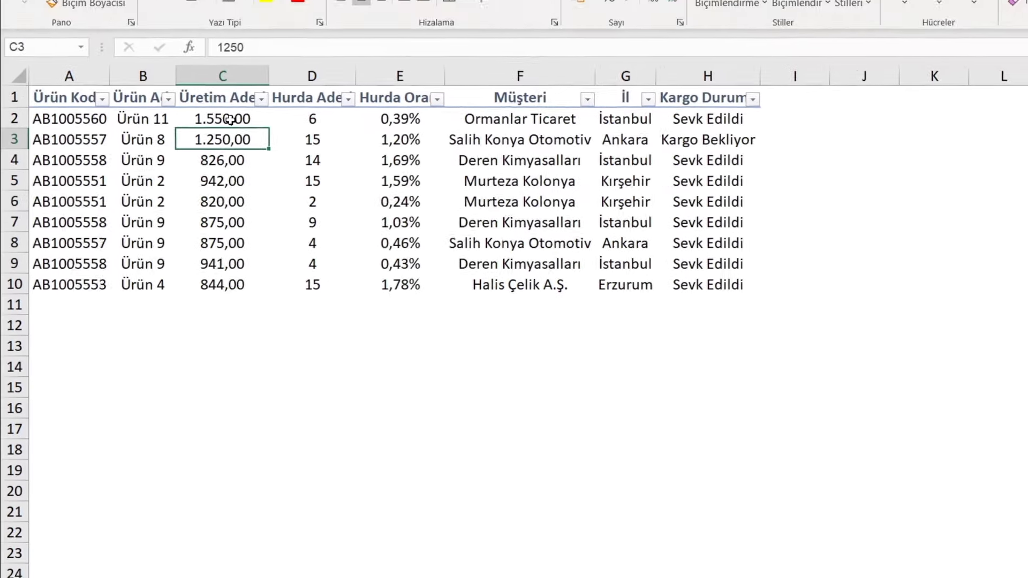
# Select C2:C10 and review its Format Cells settings, then cancel without changes
pyautogui.moveTo(264, 74); pyautogui.dragTo(249, 204)
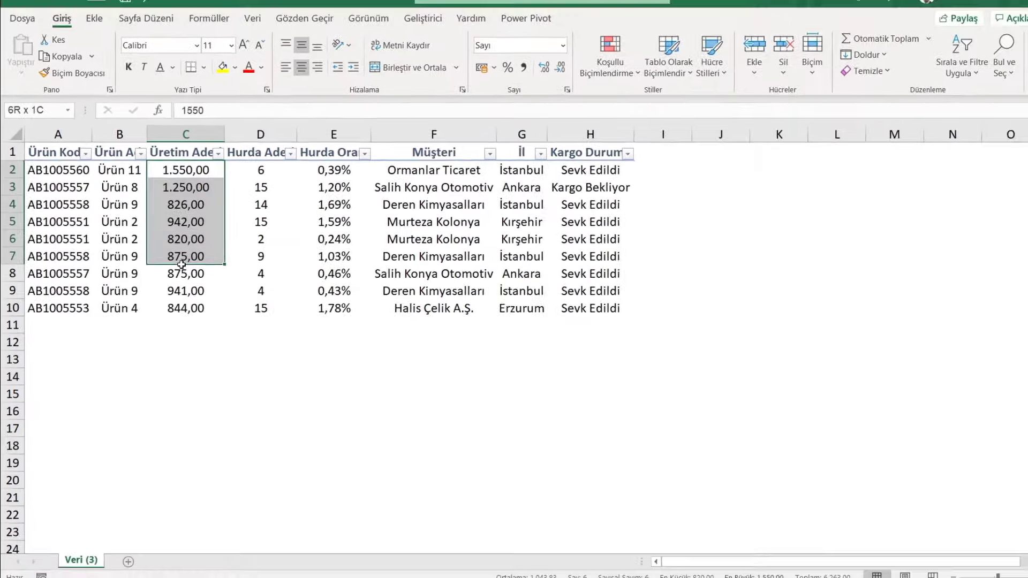
pyautogui.moveTo(182, 264); pyautogui.dragTo(185, 308)
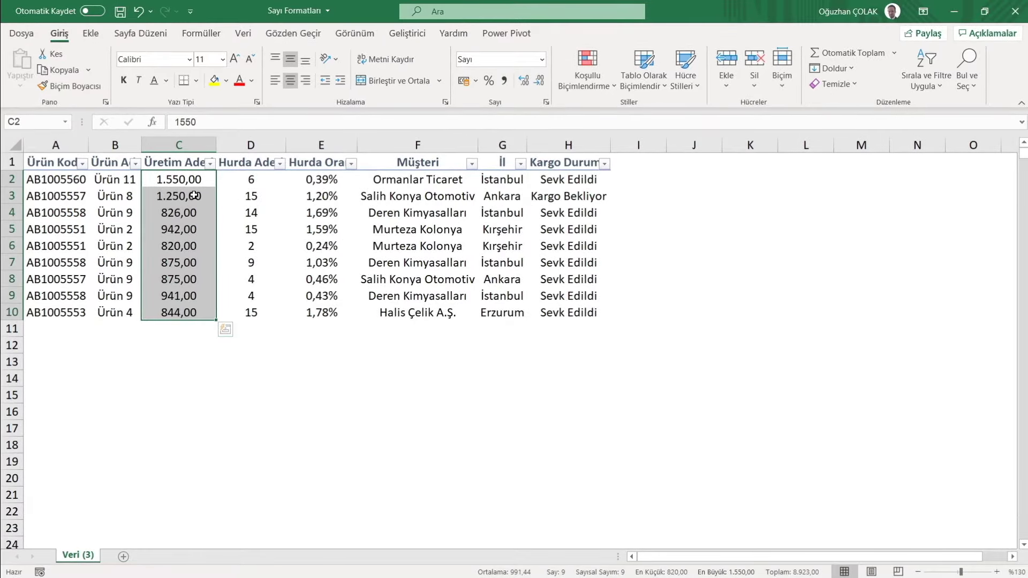
pyautogui.rightClick(195, 196)
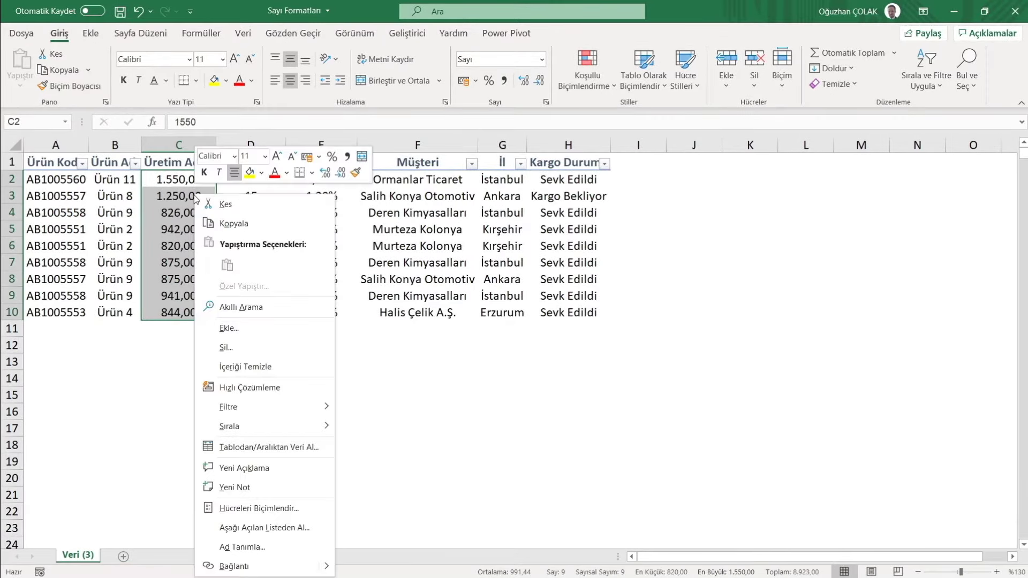
pyautogui.click(256, 508)
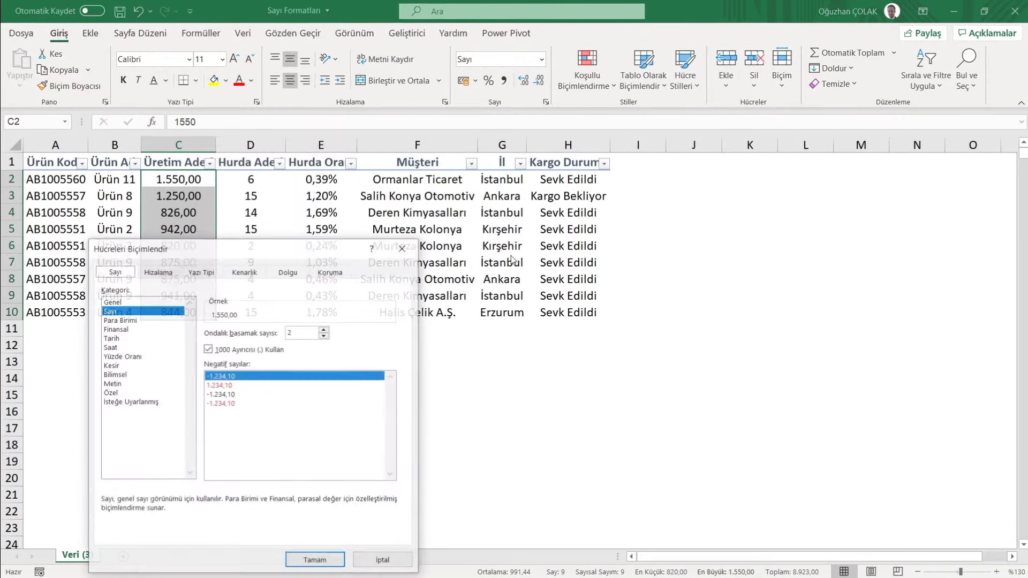
pyautogui.moveTo(301, 257); pyautogui.dragTo(604, 146)
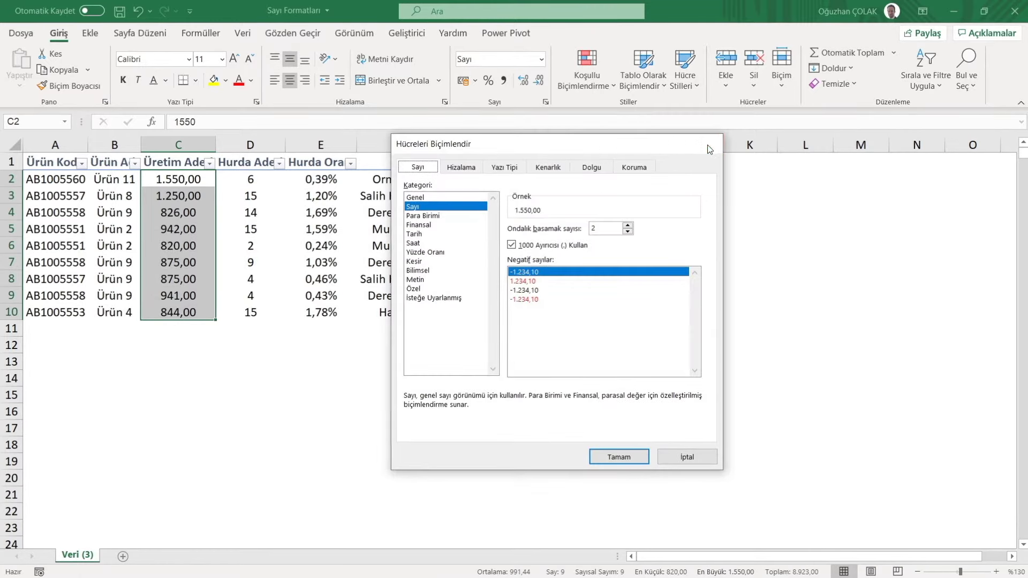
pyautogui.click(707, 144)
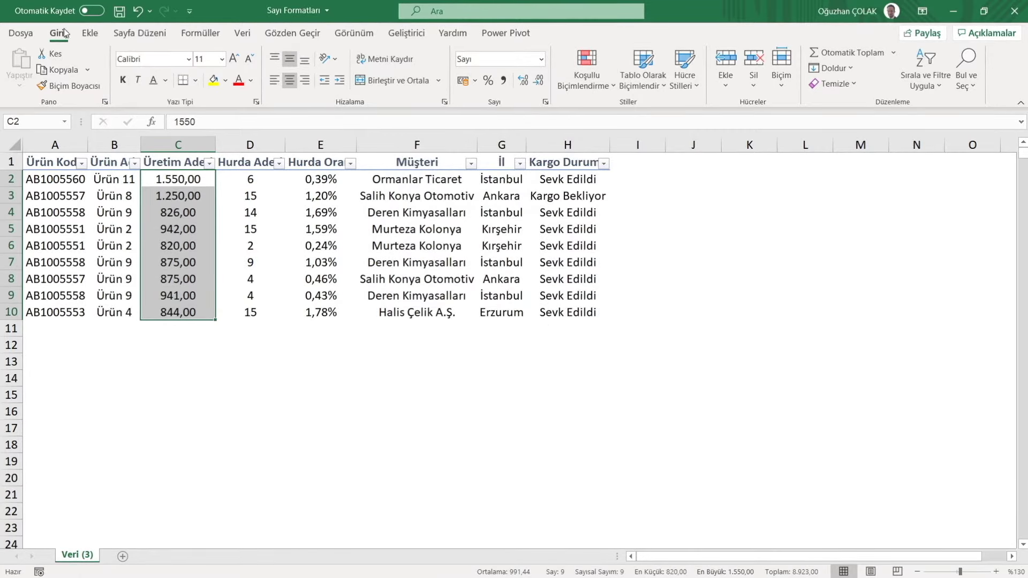
# Try adding and removing decimal places on the C2:C10 quantities
pyautogui.click(541, 60)
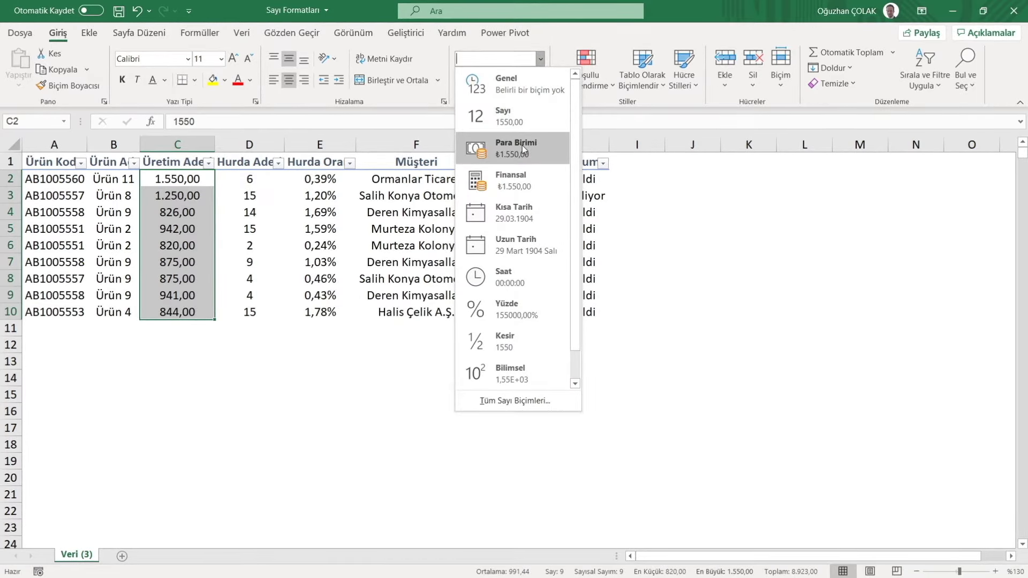
pyautogui.press('Escape')
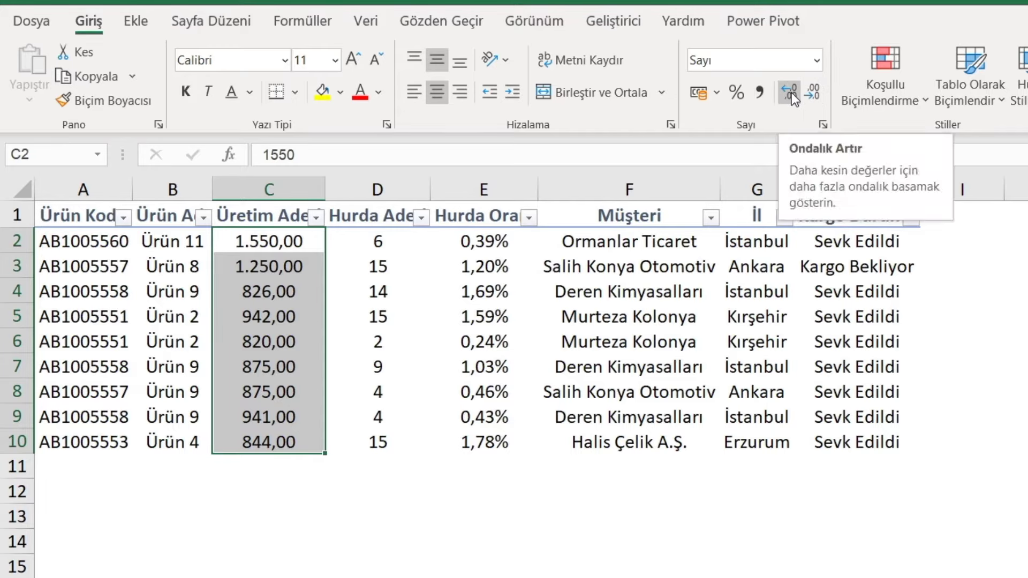
pyautogui.click(790, 93)
pyautogui.click(789, 92)
pyautogui.click(790, 93)
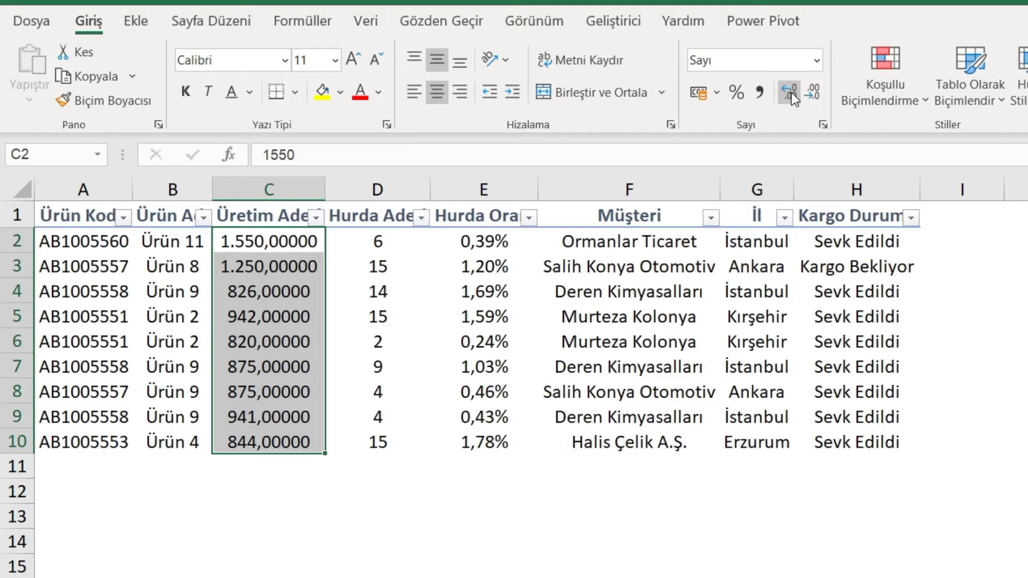
pyautogui.click(790, 92)
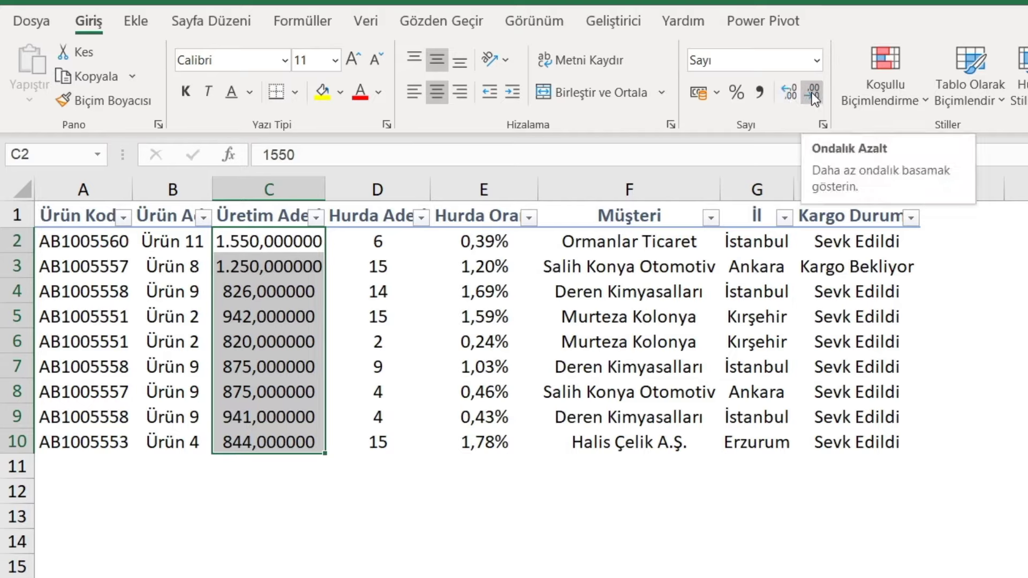
pyautogui.click(812, 92)
pyautogui.click(812, 92)
pyautogui.click(812, 92)
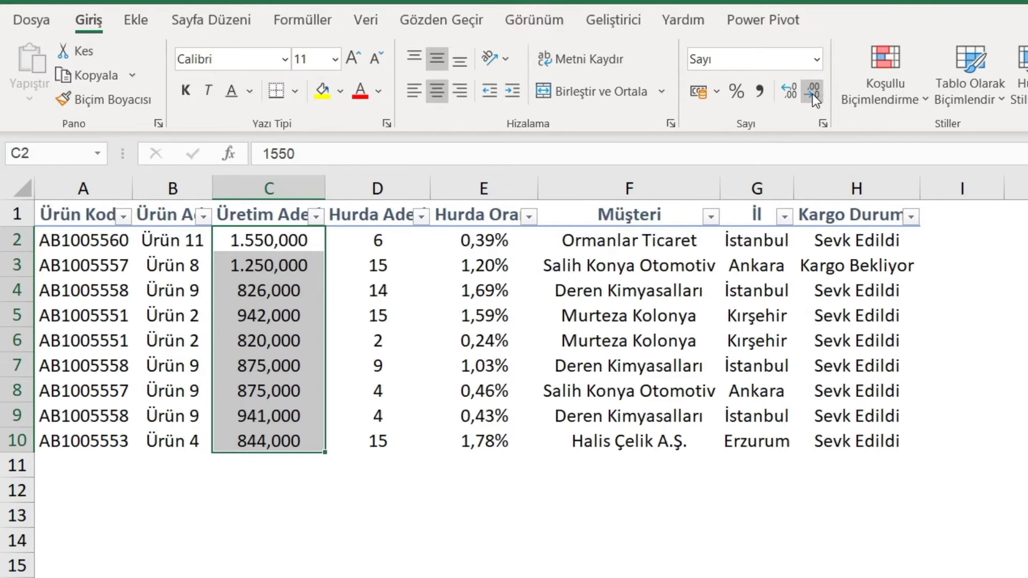
pyautogui.click(812, 94)
pyautogui.click(812, 94)
pyautogui.click(812, 95)
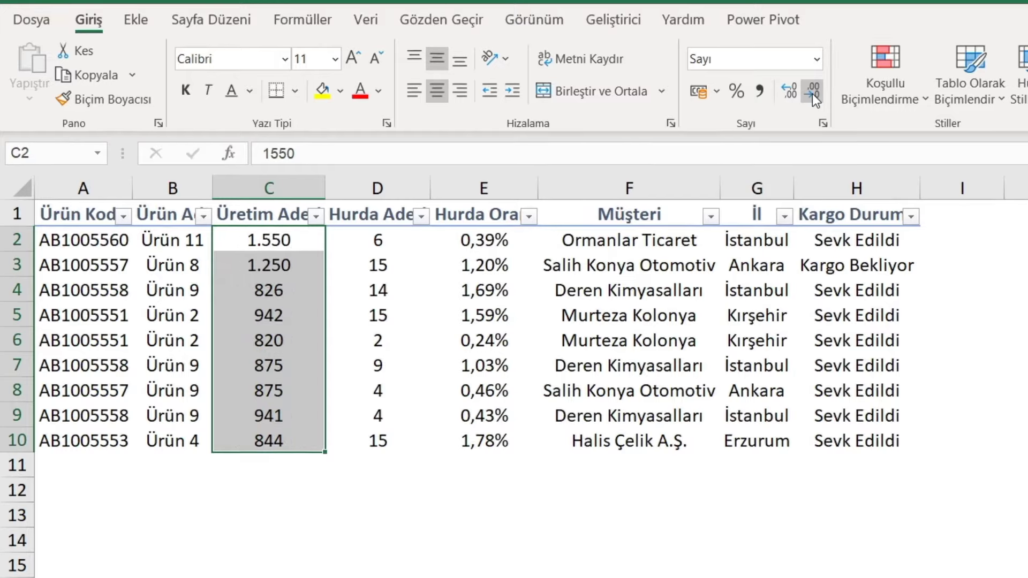
# Apply Comma Style (Finansal) to C2:C10 and settle on two decimals, e.g. 1.550,00
pyautogui.click(760, 90)
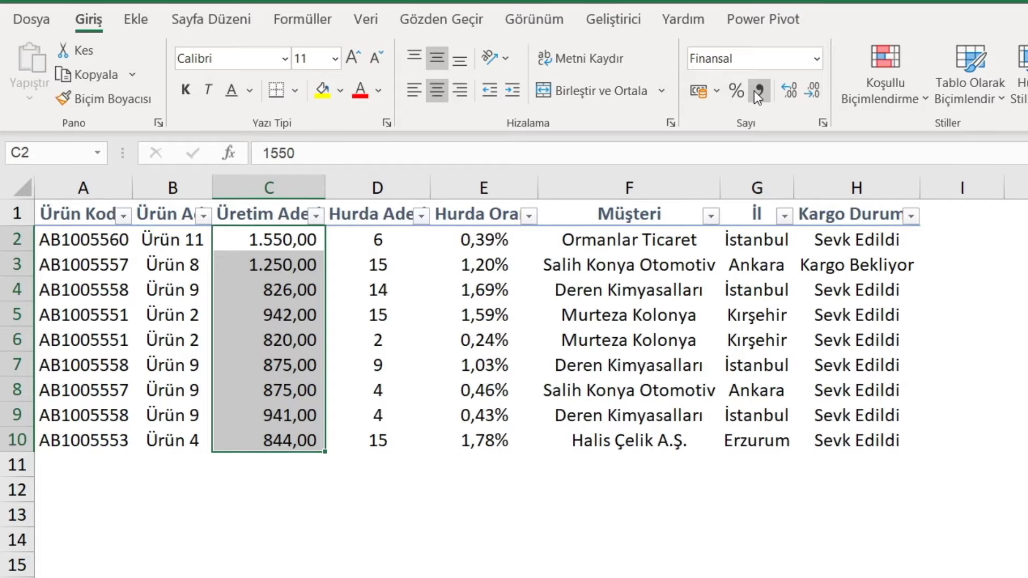
pyautogui.click(817, 85)
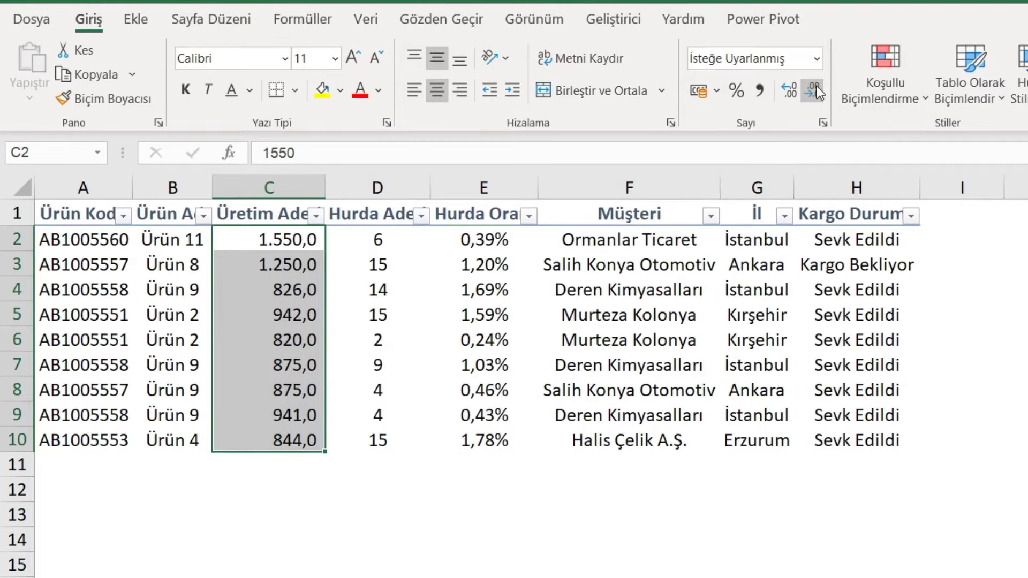
pyautogui.click(817, 86)
pyautogui.click(789, 88)
pyautogui.click(693, 84)
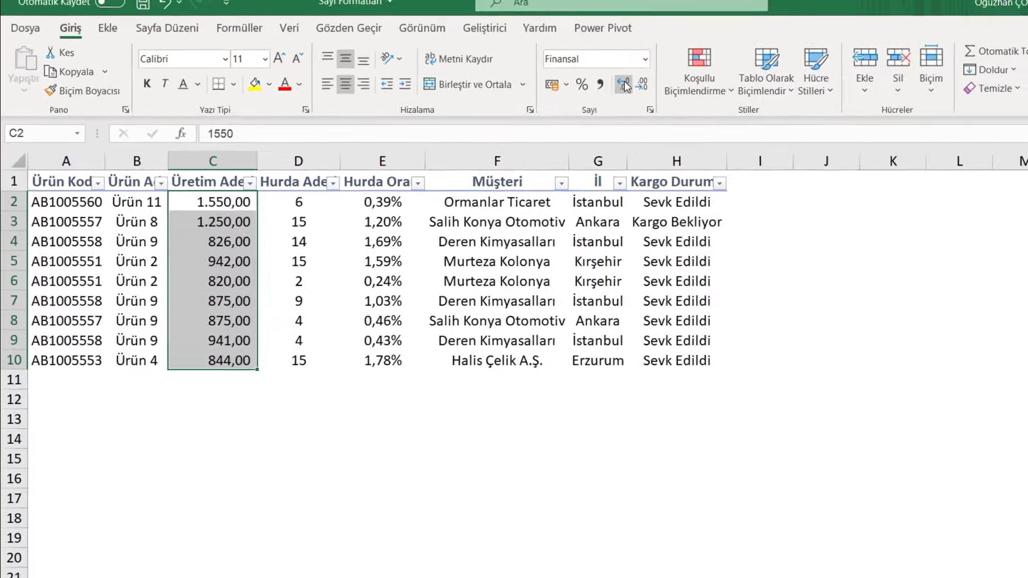
# Set C2:C10 to the Para Birimi currency category with 0 decimal places
pyautogui.rightClick(200, 197)
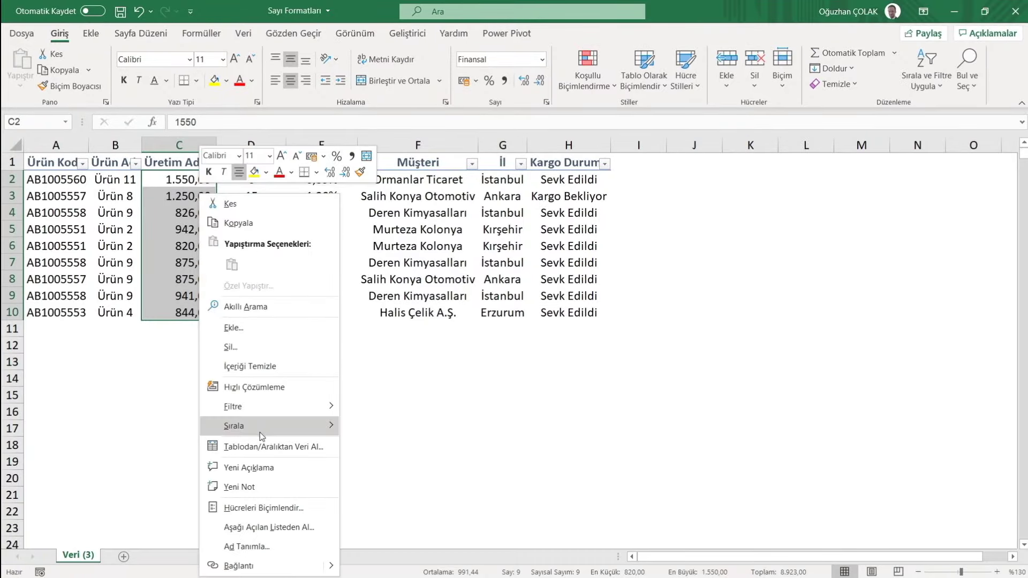
pyautogui.click(251, 509)
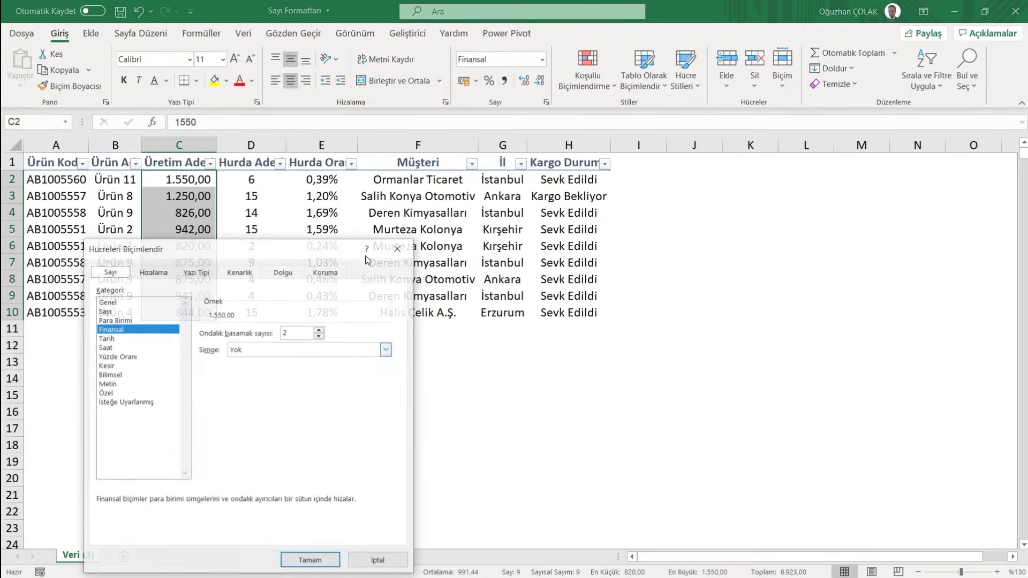
pyautogui.moveTo(293, 237); pyautogui.dragTo(463, 115)
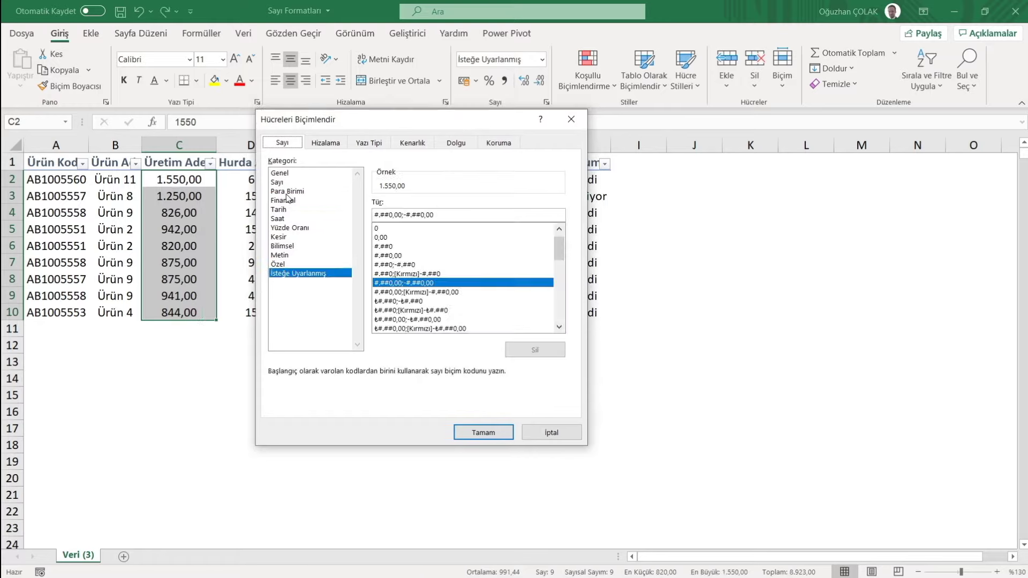
pyautogui.click(287, 193)
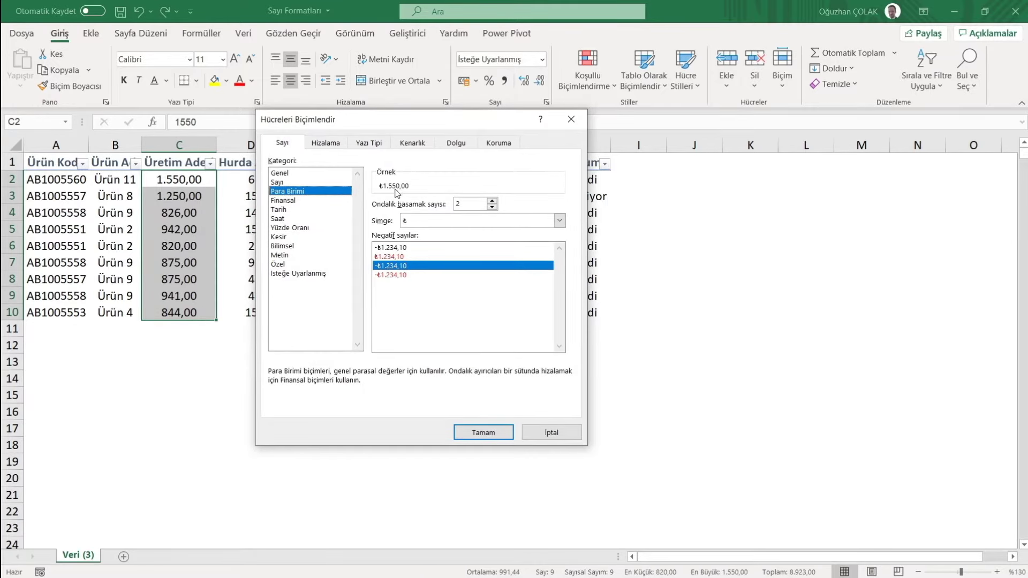
pyautogui.click(492, 207)
pyautogui.click(493, 207)
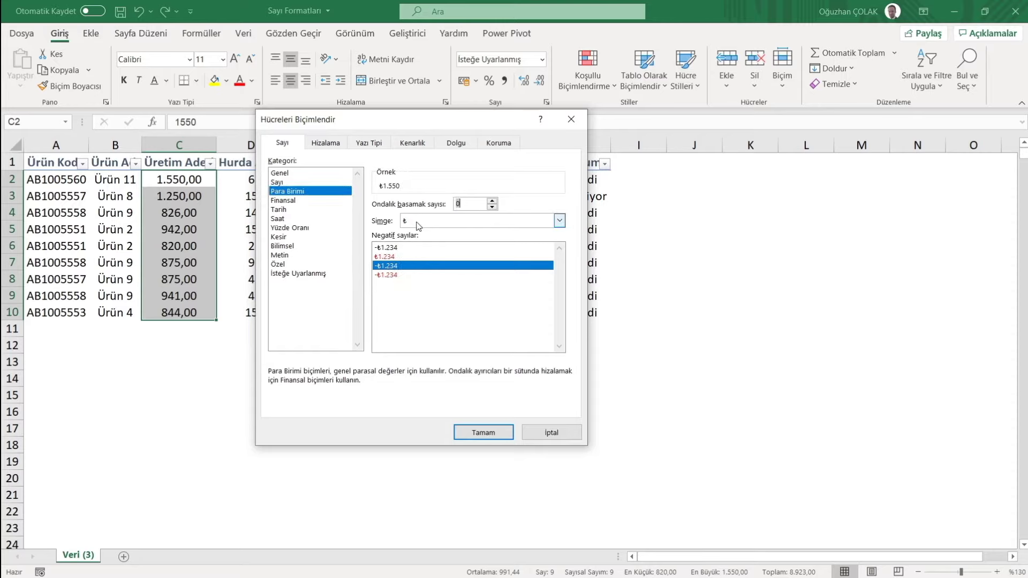
# Choose the ₺ symbol and apply it, showing quantities like ₺1.550 and ₺844
pyautogui.click(560, 221)
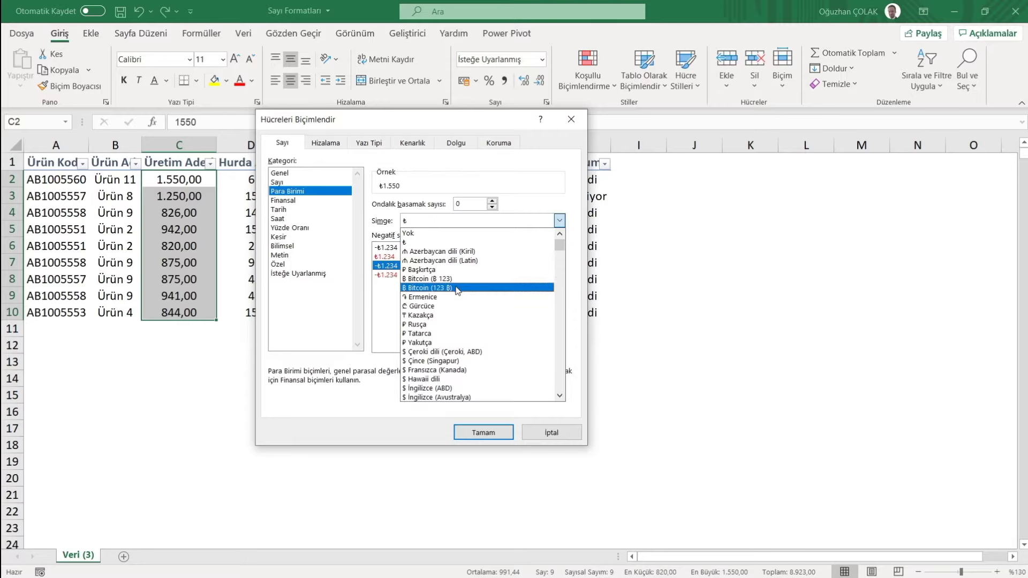
pyautogui.scroll(-3, 456, 290)
pyautogui.scroll(-7, 456, 291)
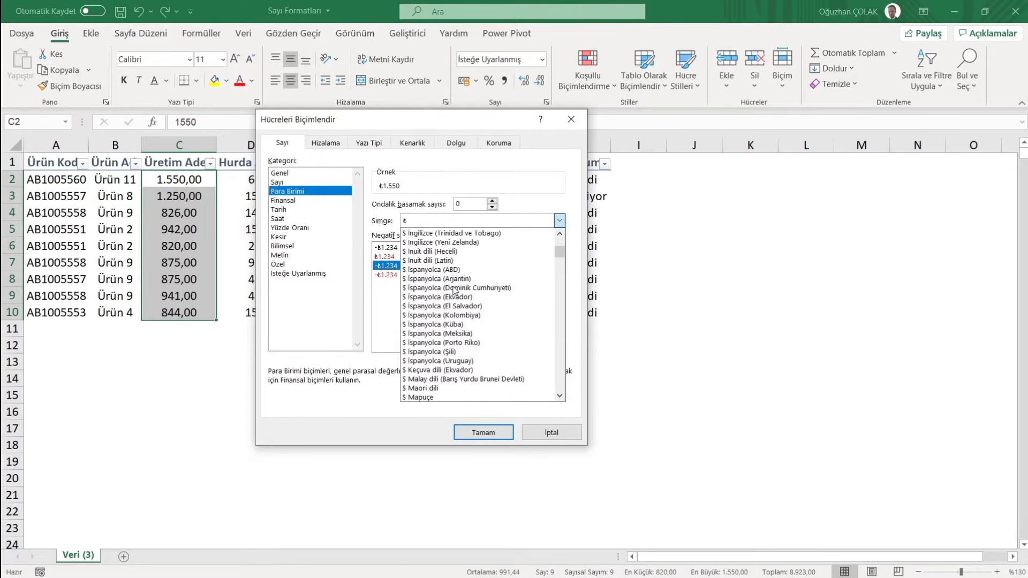
pyautogui.scroll(-1, 454, 291)
pyautogui.scroll(-1, 455, 291)
pyautogui.scroll(5, 455, 292)
pyautogui.scroll(5, 455, 291)
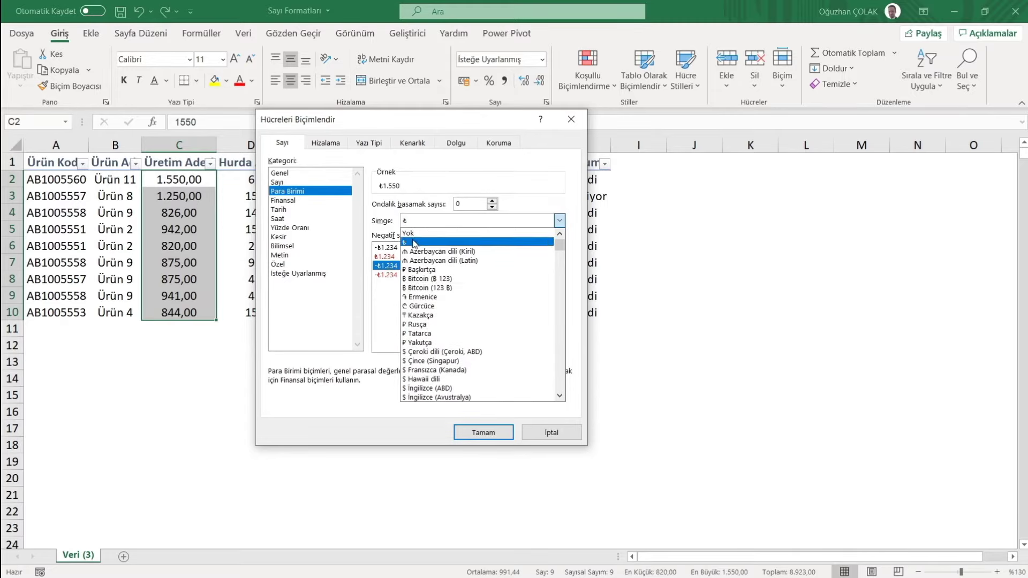
pyautogui.click(414, 244)
pyautogui.click(483, 433)
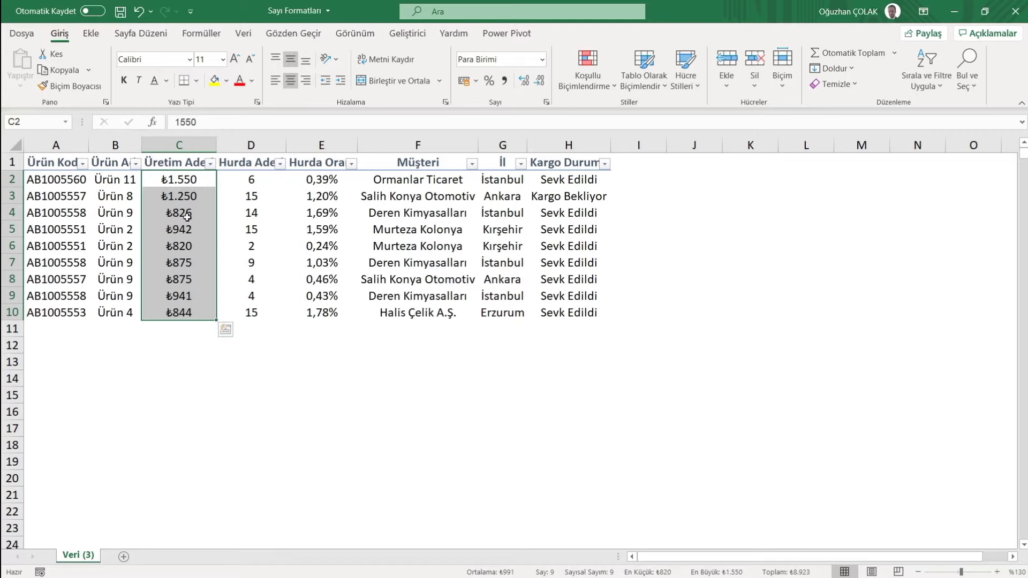
pyautogui.rightClick(208, 174)
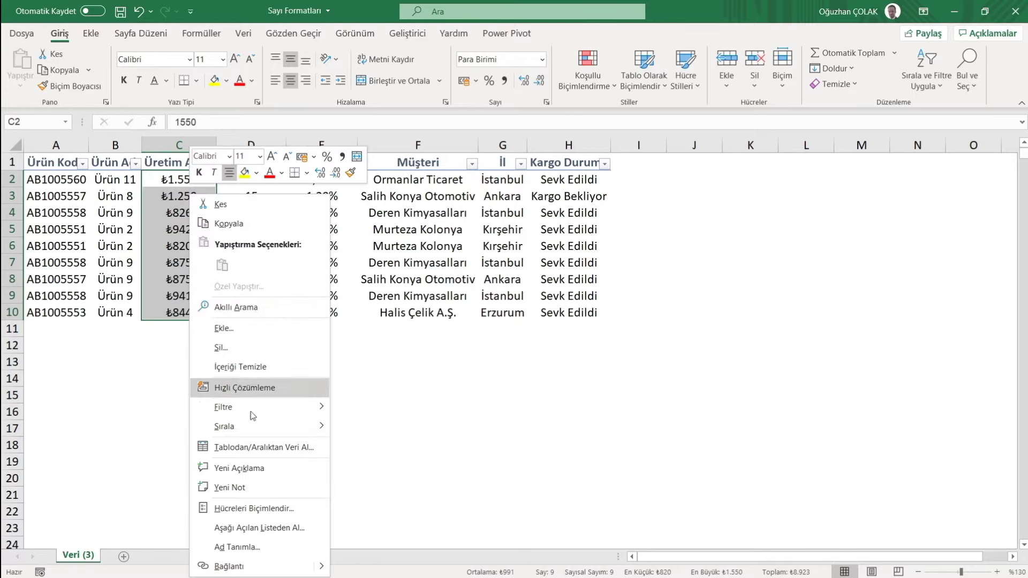
# Switch the C2:C10 currency symbol to $ English (US), showing $1.550 and $844
pyautogui.click(248, 503)
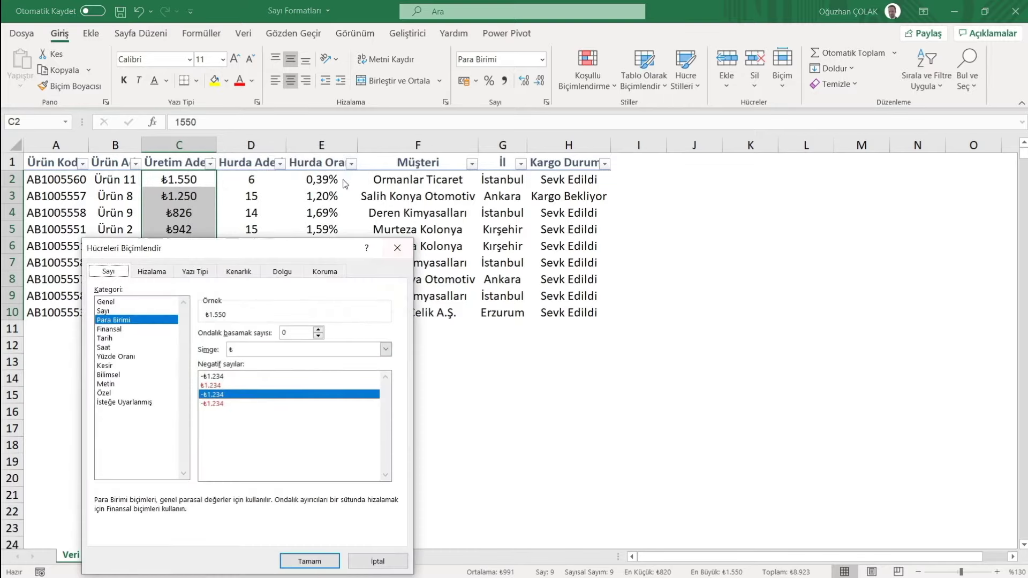
pyautogui.moveTo(263, 247)
pyautogui.mouseDown()
pyautogui.moveTo(502, 134)
pyautogui.moveTo(485, 106)
pyautogui.mouseUp()
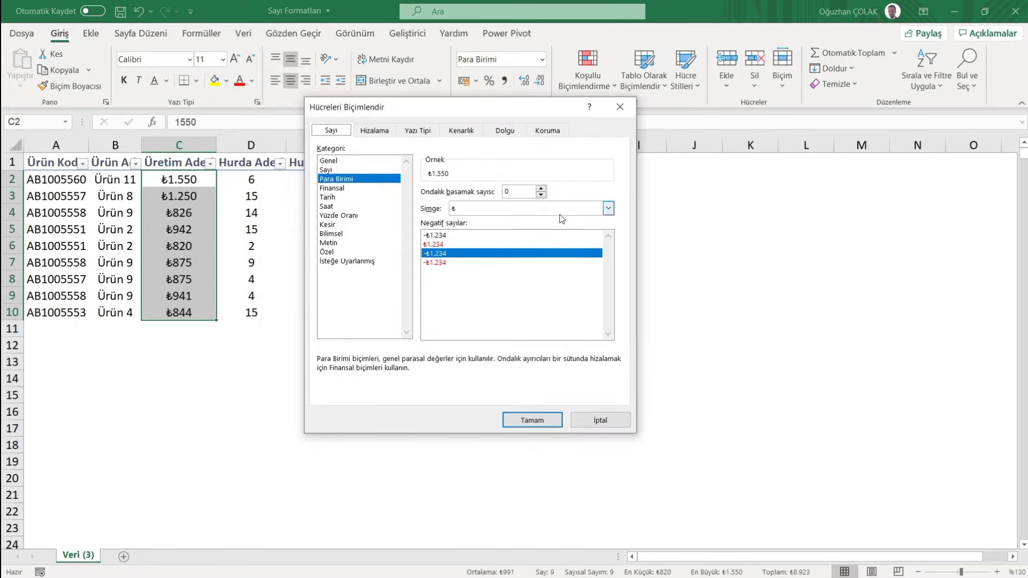
pyautogui.click(609, 208)
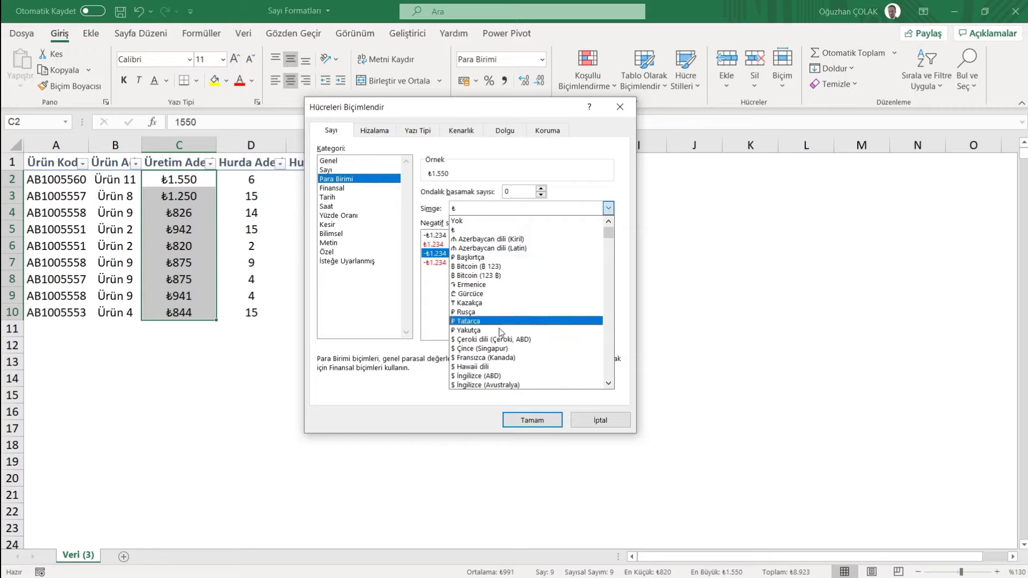
pyautogui.click(489, 376)
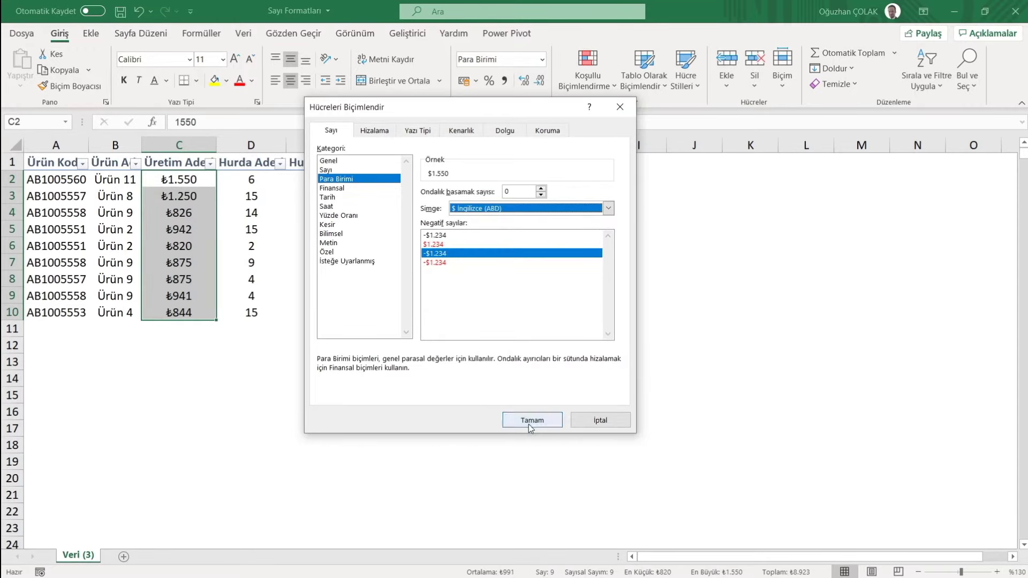
pyautogui.click(530, 420)
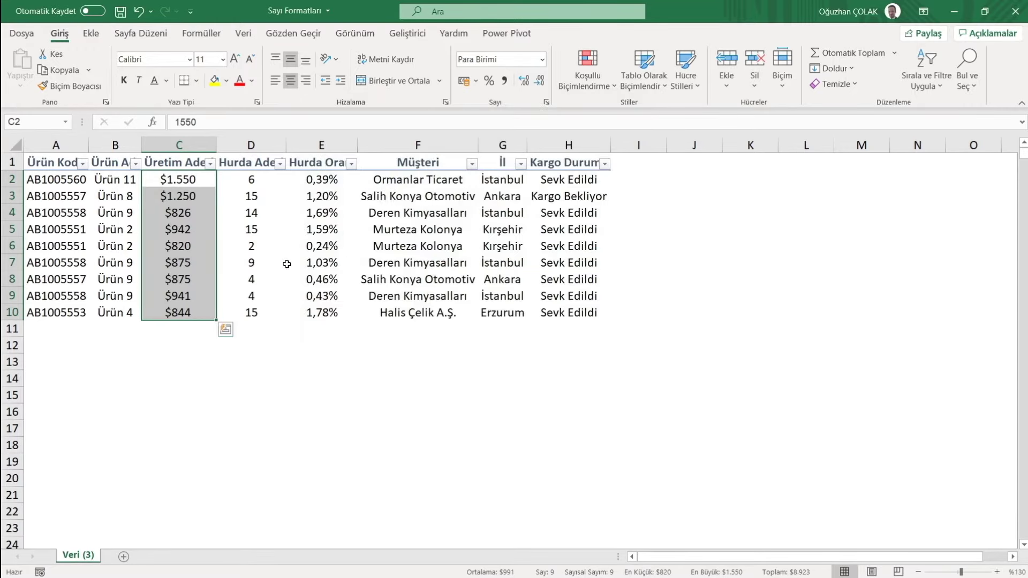
pyautogui.rightClick(169, 181)
# Change the C2:C10 currency symbol to € German (Germany), showing 1.550 € and 844 €
pyautogui.click(235, 491)
pyautogui.moveTo(387, 199); pyautogui.dragTo(487, 120)
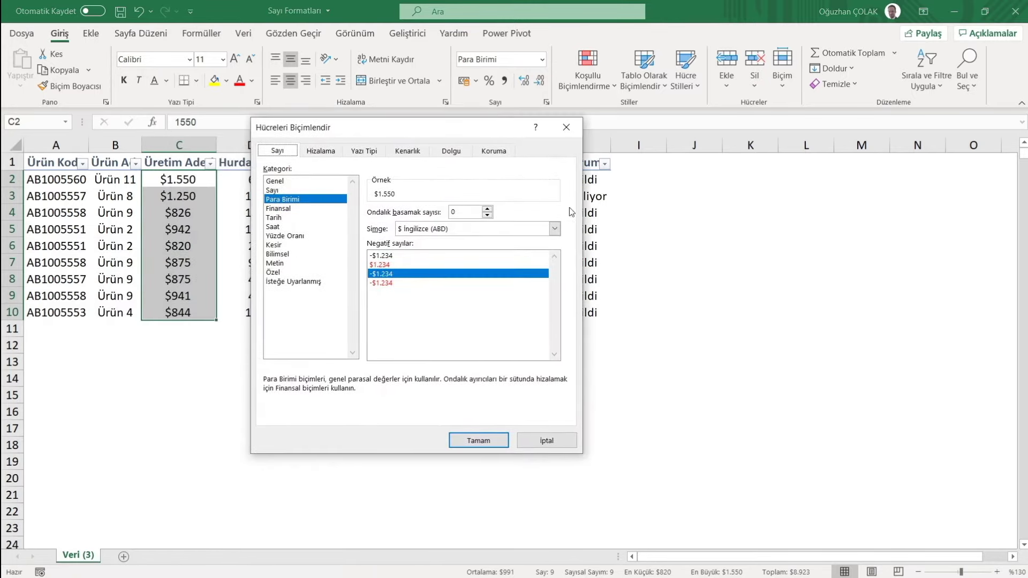
pyautogui.click(555, 228)
pyautogui.scroll(-3, 498, 341)
pyautogui.scroll(-3, 483, 343)
pyautogui.scroll(-3, 484, 342)
pyautogui.scroll(-3, 483, 342)
pyautogui.scroll(-2, 484, 343)
pyautogui.scroll(-3, 484, 343)
pyautogui.scroll(-2, 483, 343)
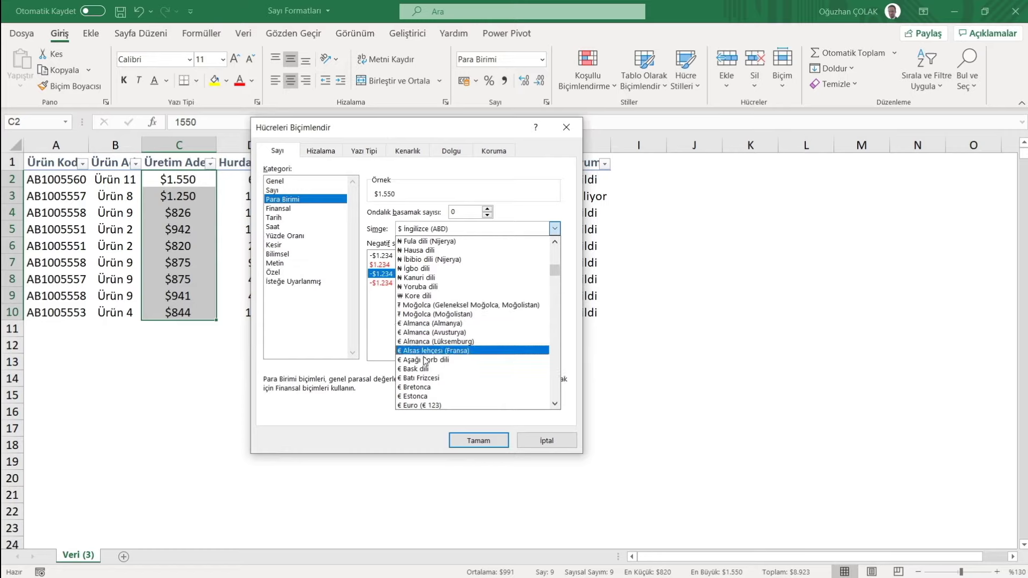
pyautogui.click(429, 323)
pyautogui.click(479, 441)
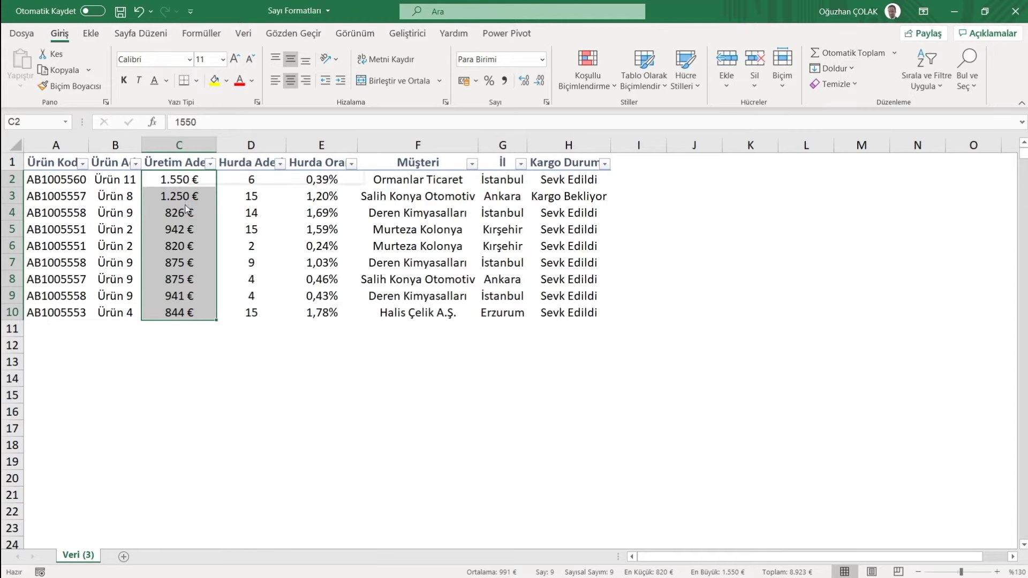
pyautogui.rightClick(189, 196)
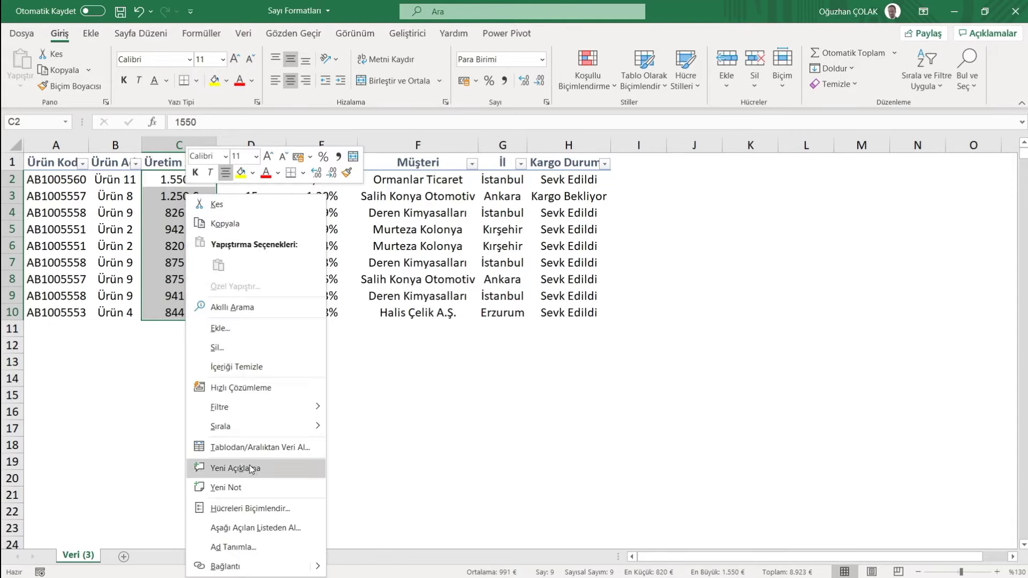
# Apply the Finansal (Accounting) category with the ₺ symbol to C2:C10, previewing ₺1.550
pyautogui.click(251, 511)
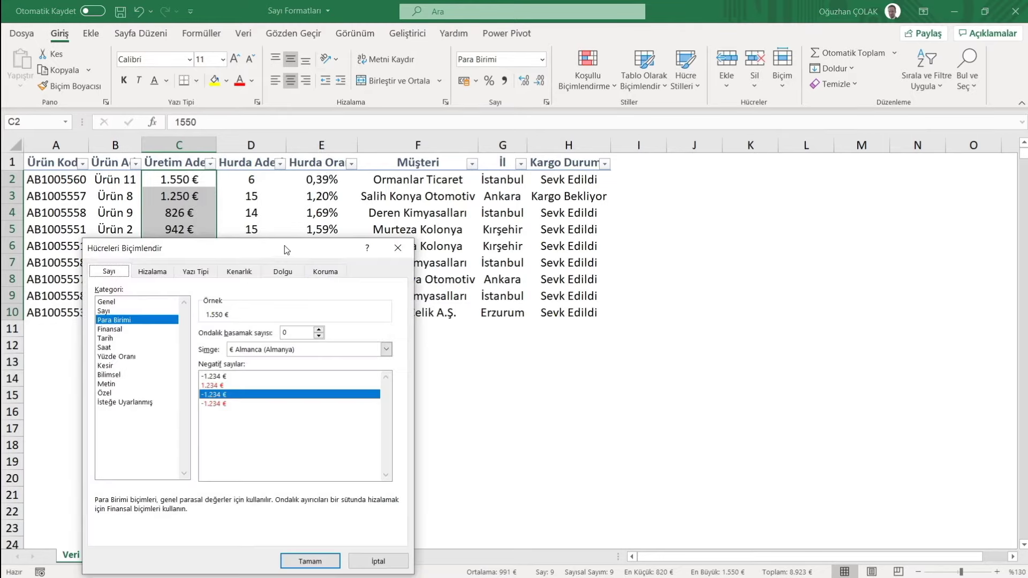
pyautogui.moveTo(285, 250); pyautogui.dragTo(507, 146)
pyautogui.click(359, 217)
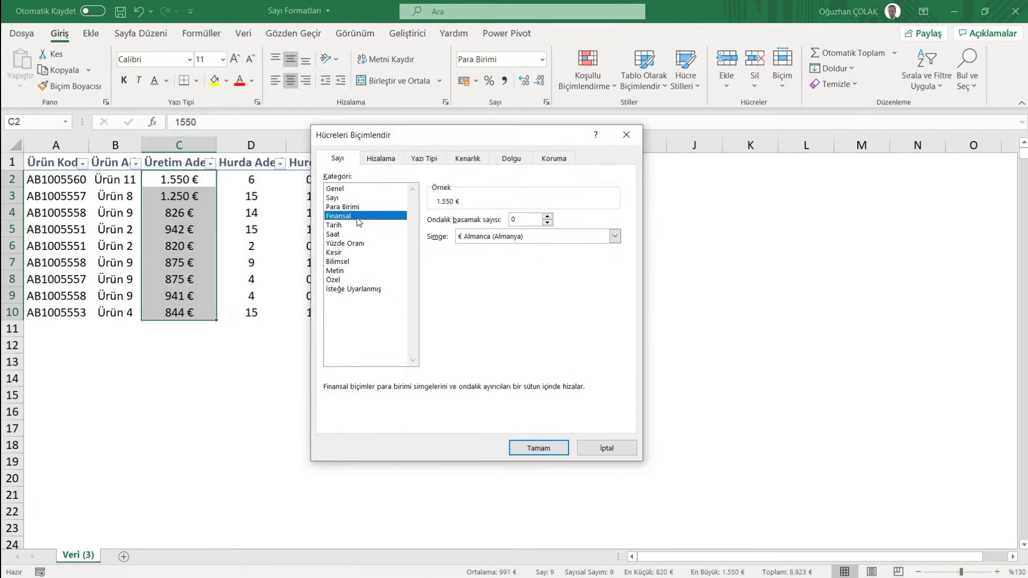
pyautogui.click(562, 241)
pyautogui.scroll(5, 536, 321)
pyautogui.scroll(10, 523, 322)
pyautogui.click(518, 258)
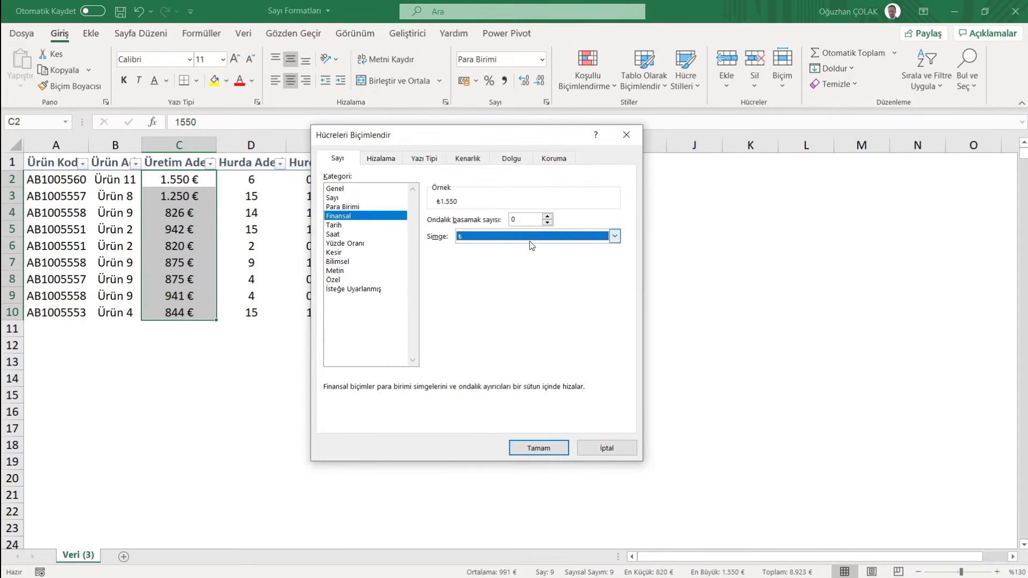
pyautogui.click(539, 449)
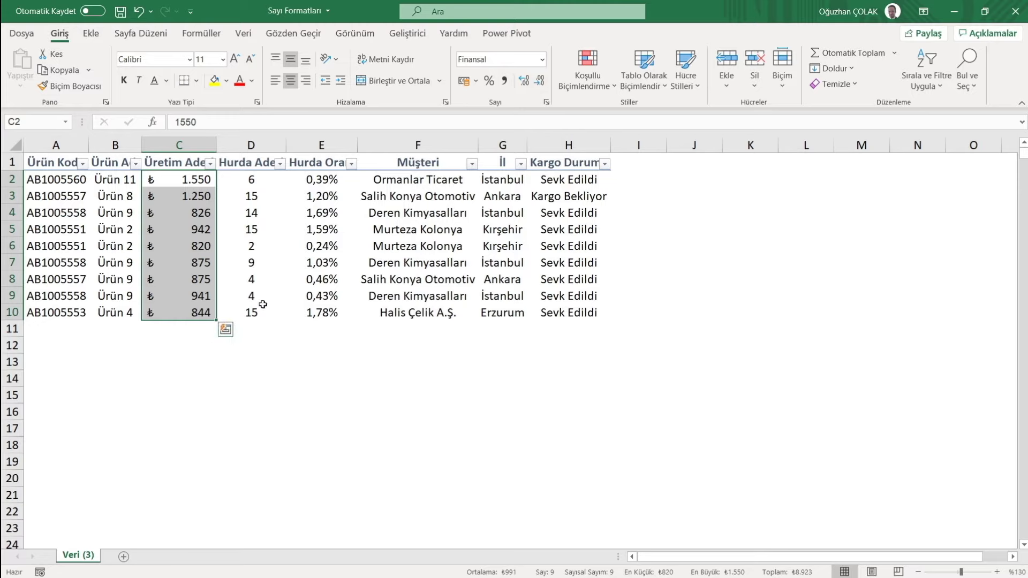
# Try Percentage on column C, then return C2:C10 to General so it shows 1550 and 844
pyautogui.click(543, 60)
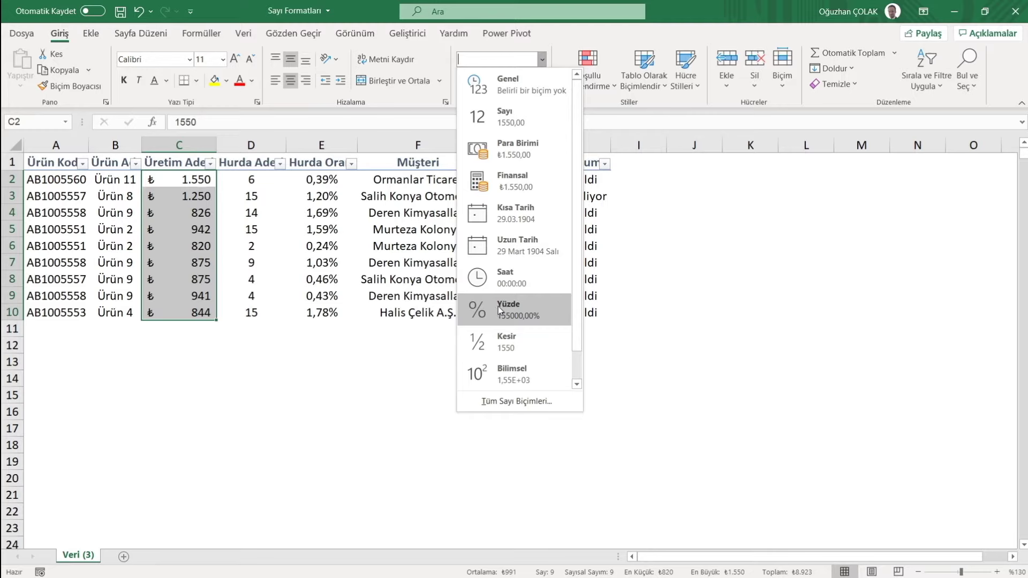
pyautogui.click(503, 306)
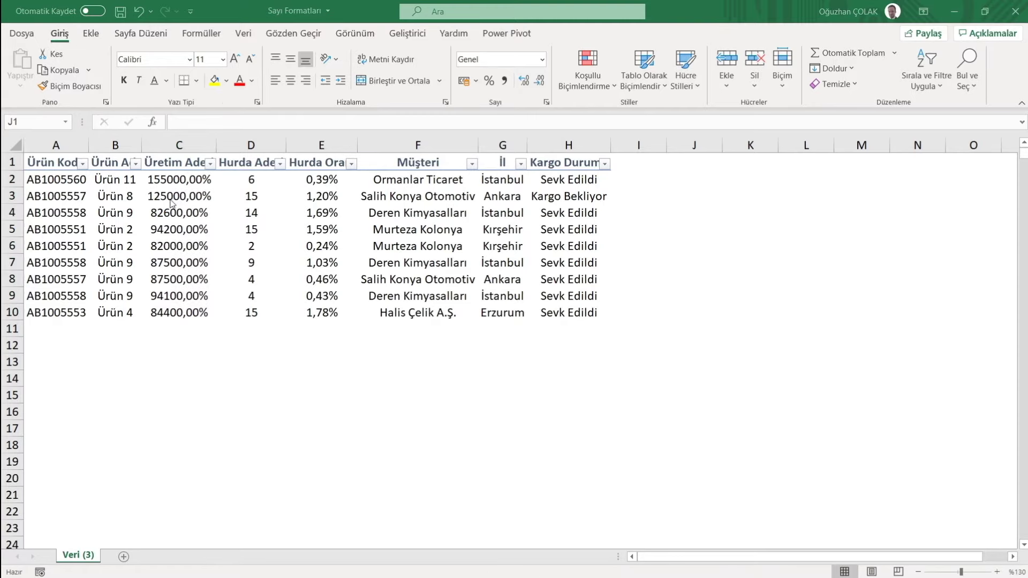
pyautogui.moveTo(179, 180); pyautogui.dragTo(180, 313)
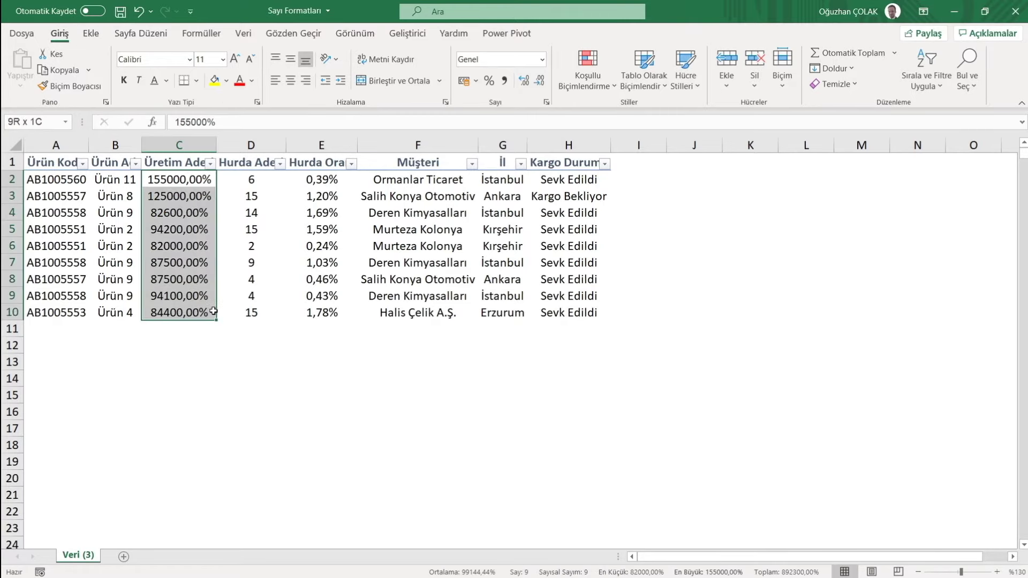
pyautogui.click(542, 59)
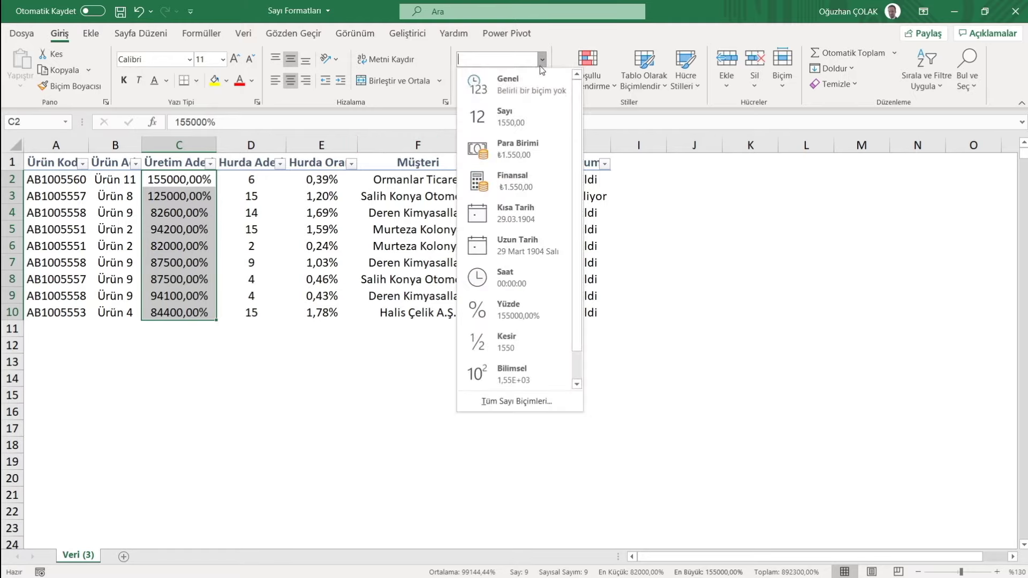
pyautogui.click(524, 85)
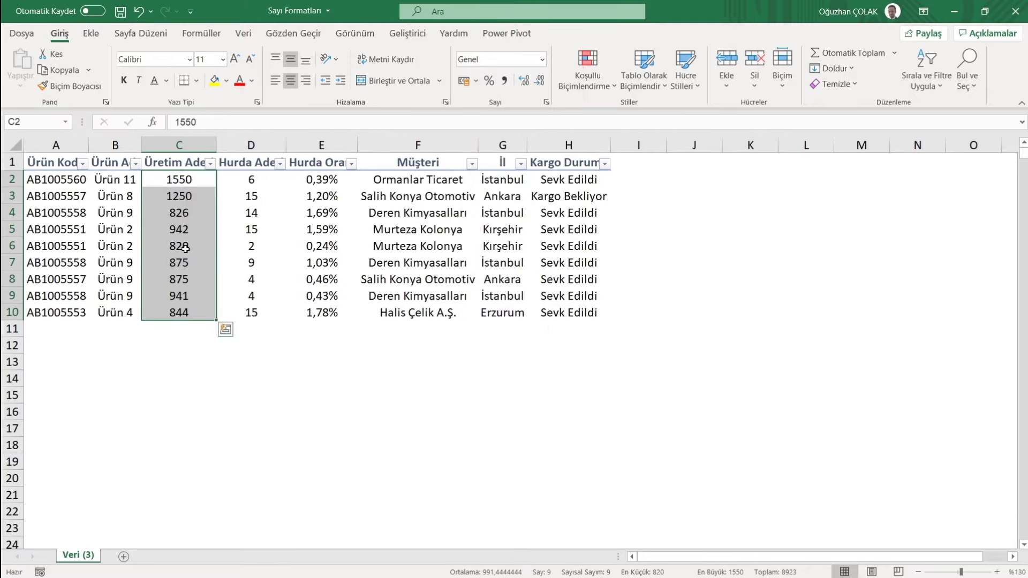
pyautogui.moveTo(323, 180); pyautogui.dragTo(324, 314)
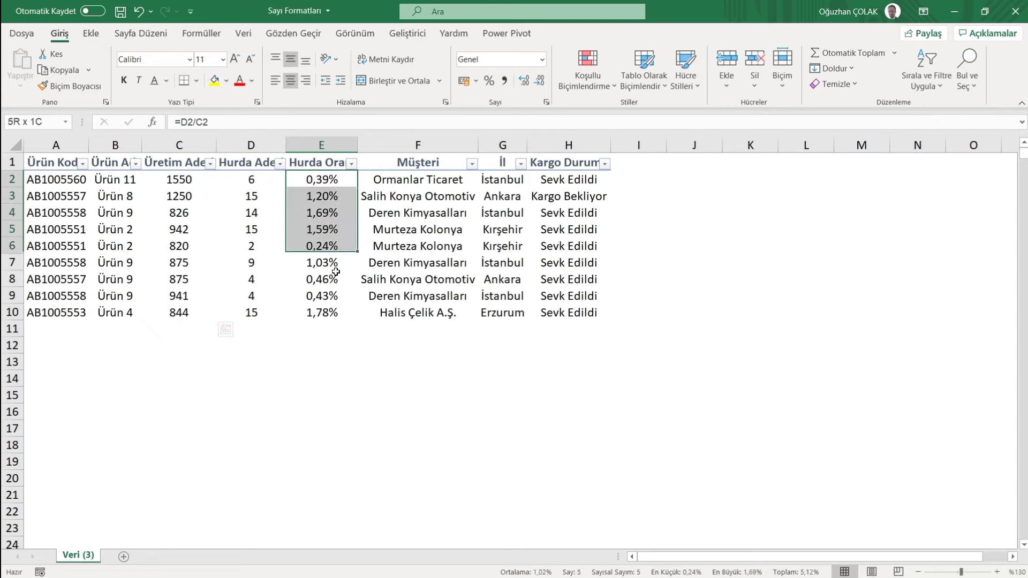
pyautogui.rightClick(328, 270)
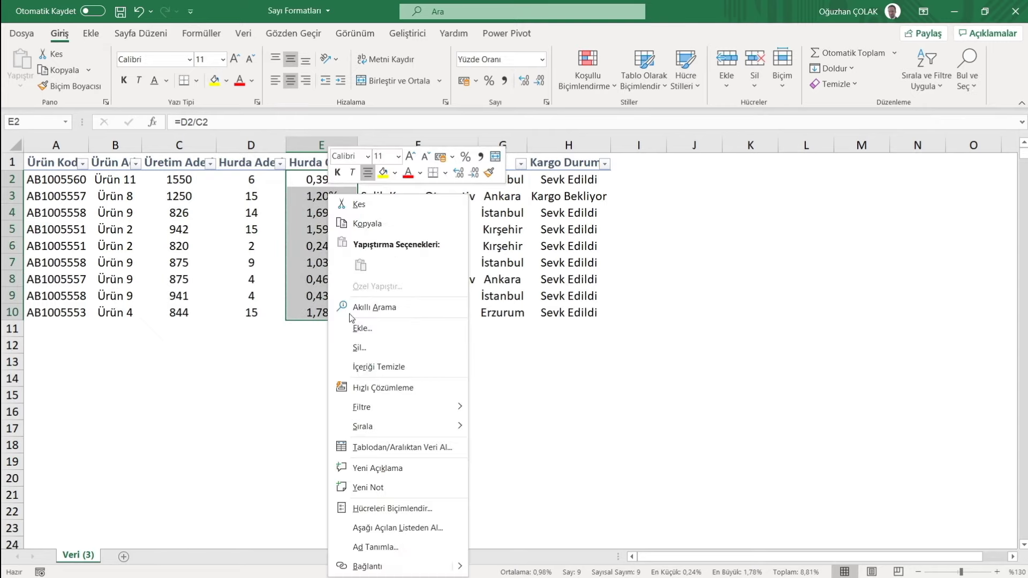
pyautogui.click(375, 485)
pyautogui.moveTo(394, 253); pyautogui.dragTo(554, 163)
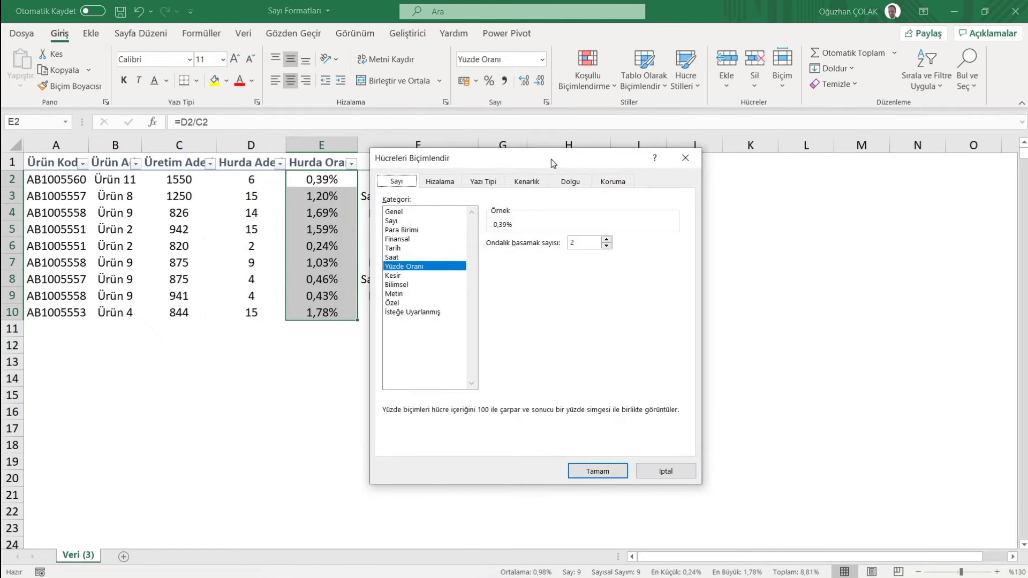
pyautogui.click(399, 221)
pyautogui.click(598, 471)
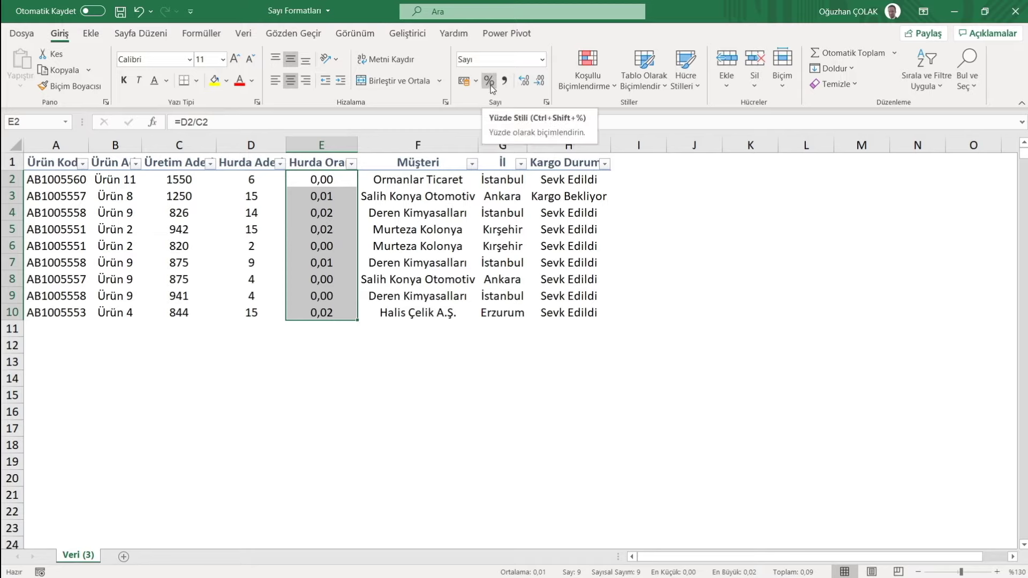
pyautogui.click(488, 82)
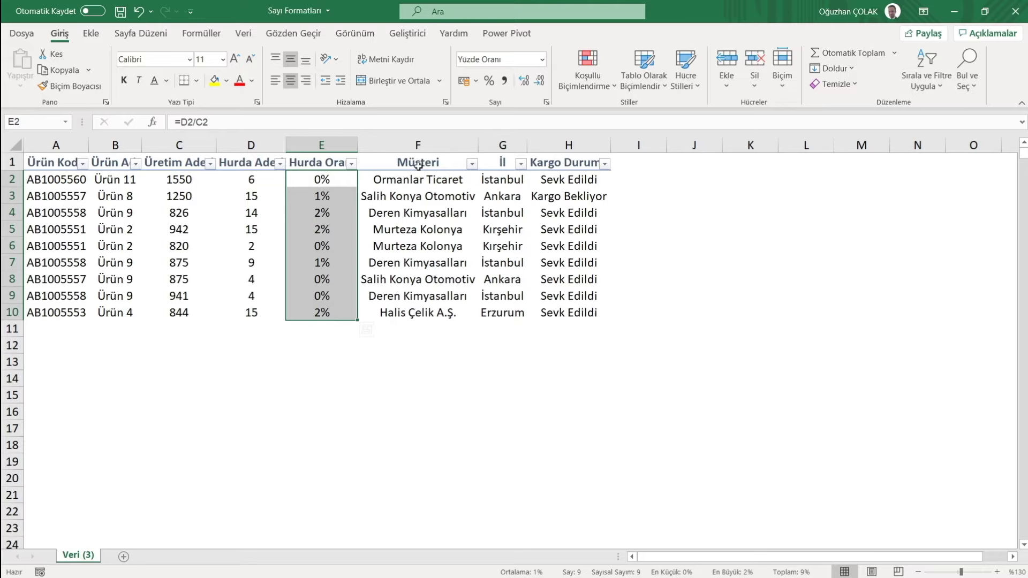
pyautogui.click(522, 81)
pyautogui.click(522, 82)
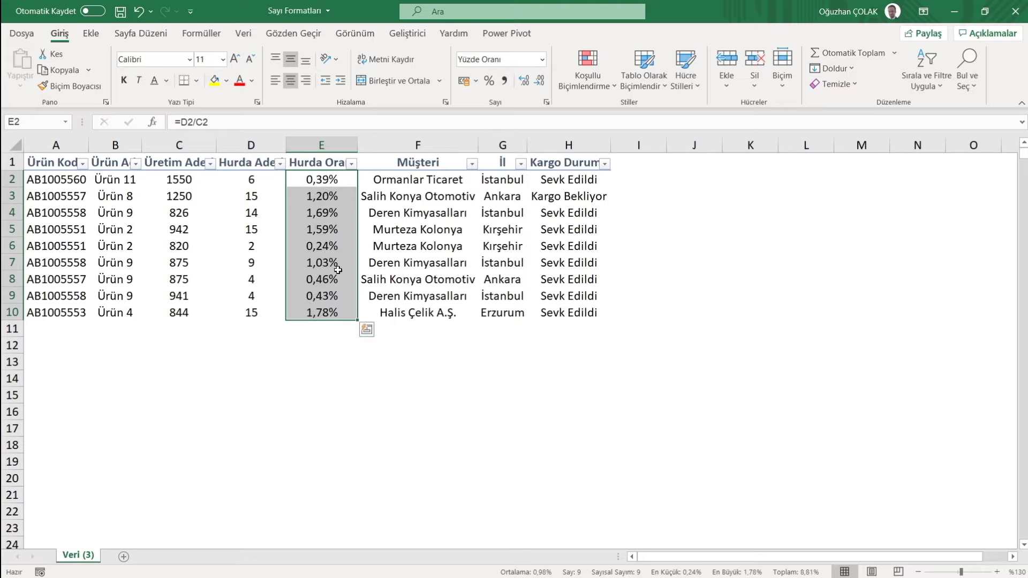
pyautogui.moveTo(246, 185); pyautogui.dragTo(246, 313)
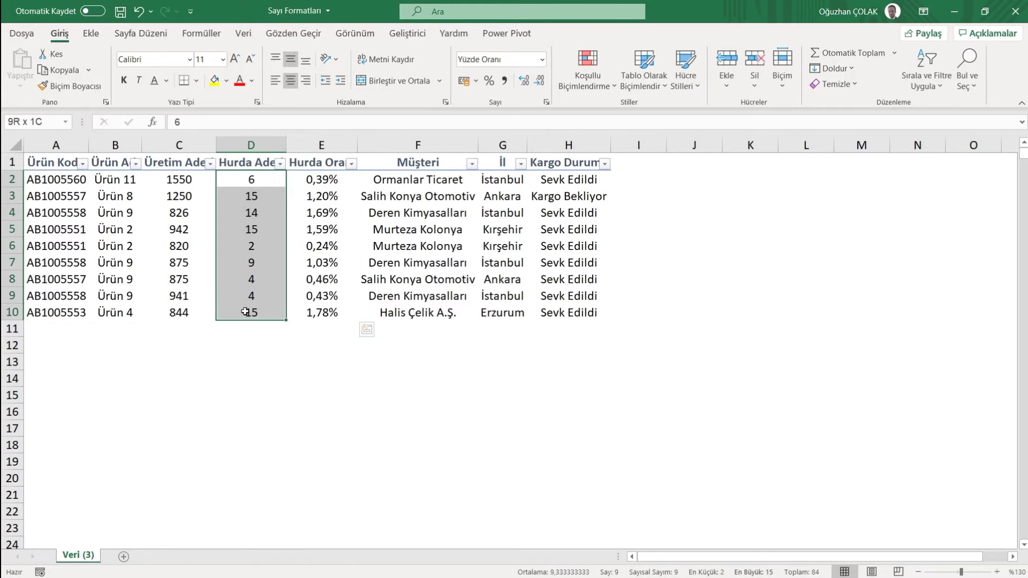
# Cycle D2:D10 through lira, pound, euro and Chinese accounting formats, ending on ₺ lira
pyautogui.click(476, 82)
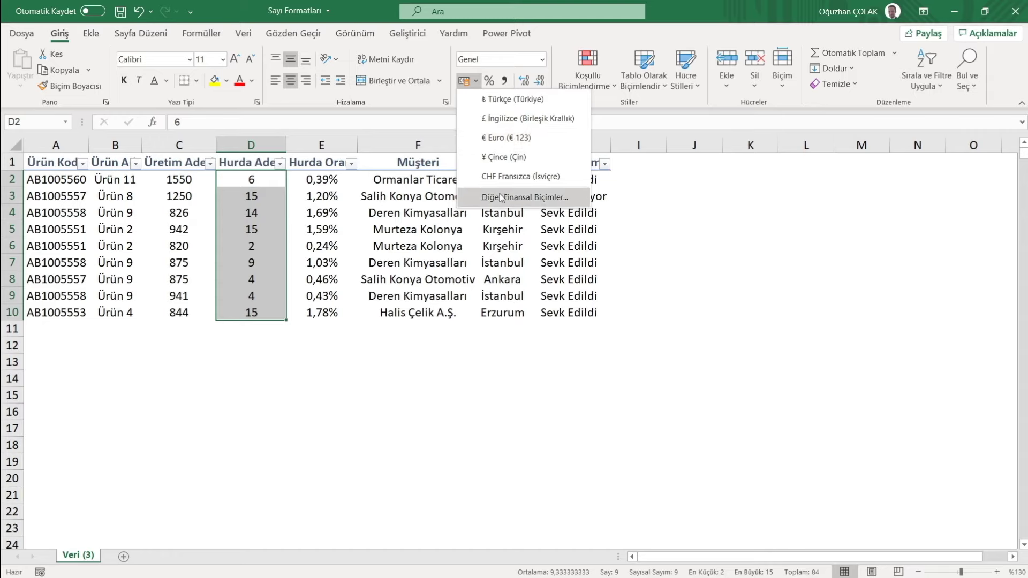
pyautogui.click(501, 101)
pyautogui.click(476, 81)
pyautogui.click(477, 115)
pyautogui.click(477, 83)
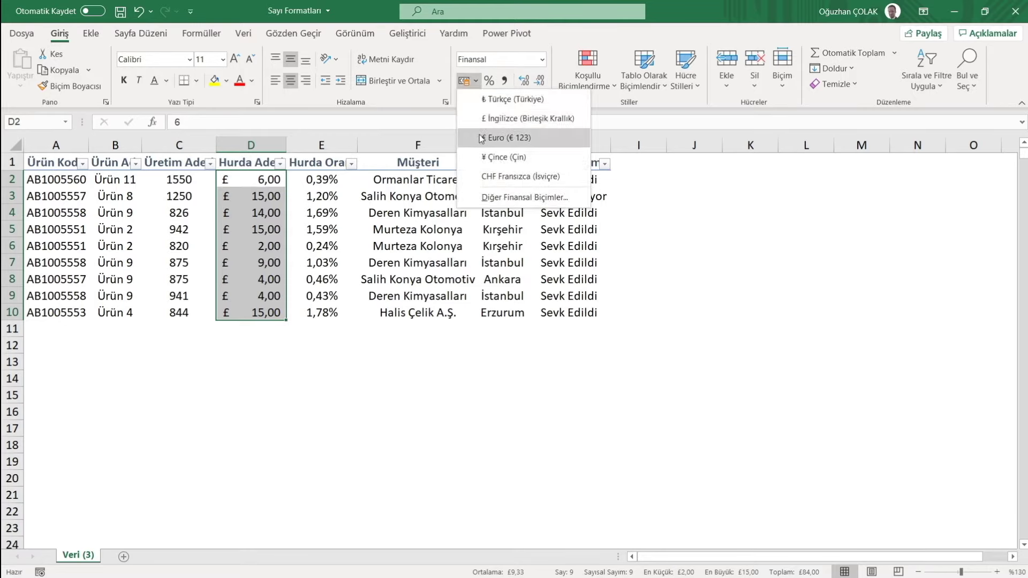
pyautogui.click(482, 130)
pyautogui.click(475, 81)
pyautogui.click(482, 144)
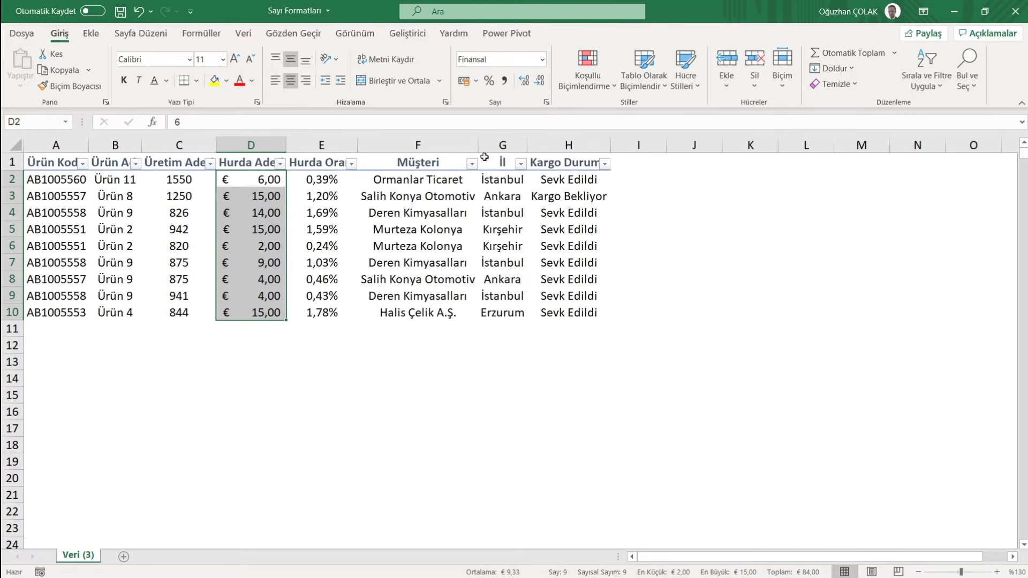
pyautogui.click(477, 82)
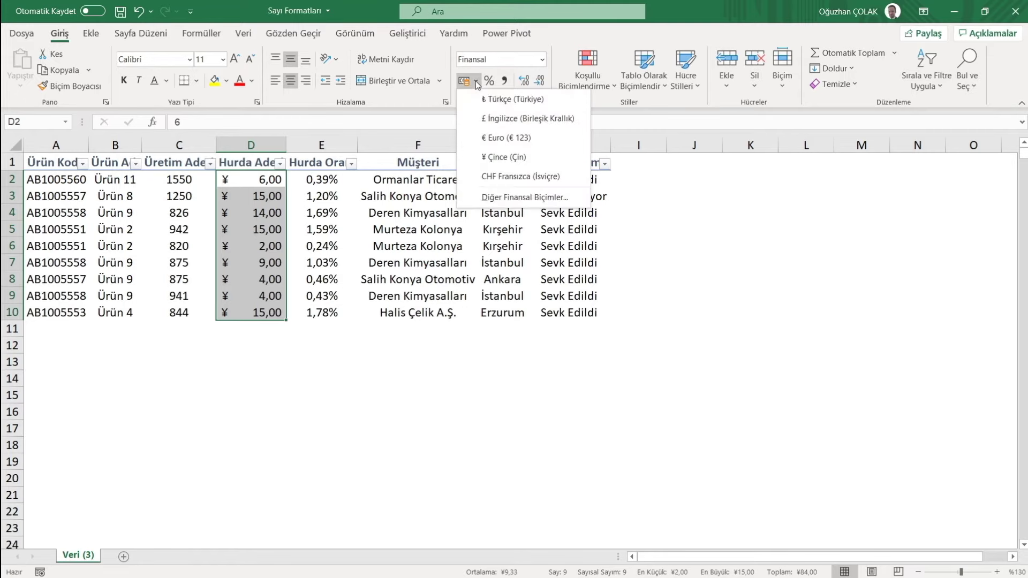
pyautogui.click(478, 98)
# Review the full accounting settings and symbol list for D2:D10, then cancel
pyautogui.click(475, 81)
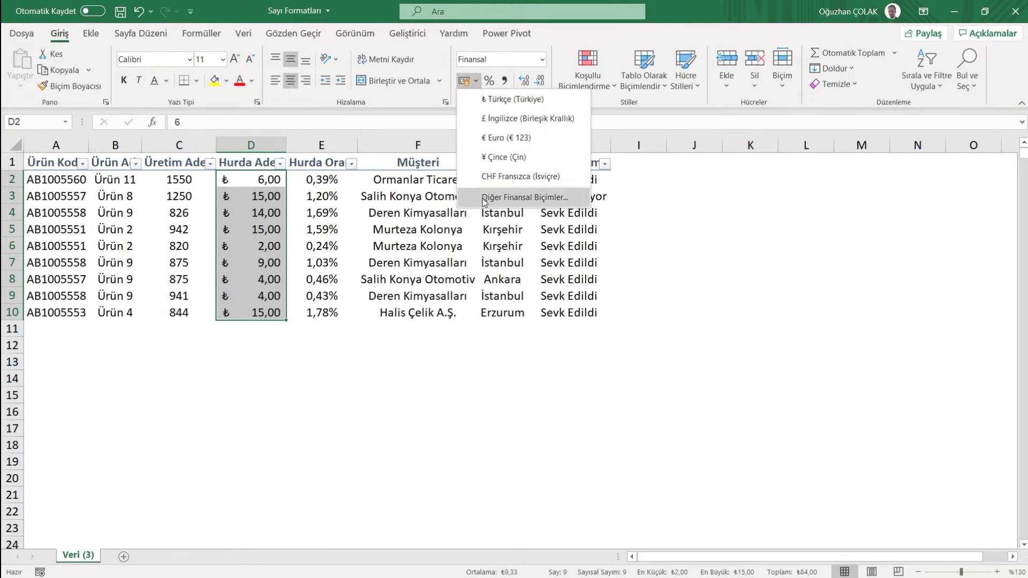
pyautogui.click(525, 197)
pyautogui.moveTo(475, 103); pyautogui.dragTo(372, 140)
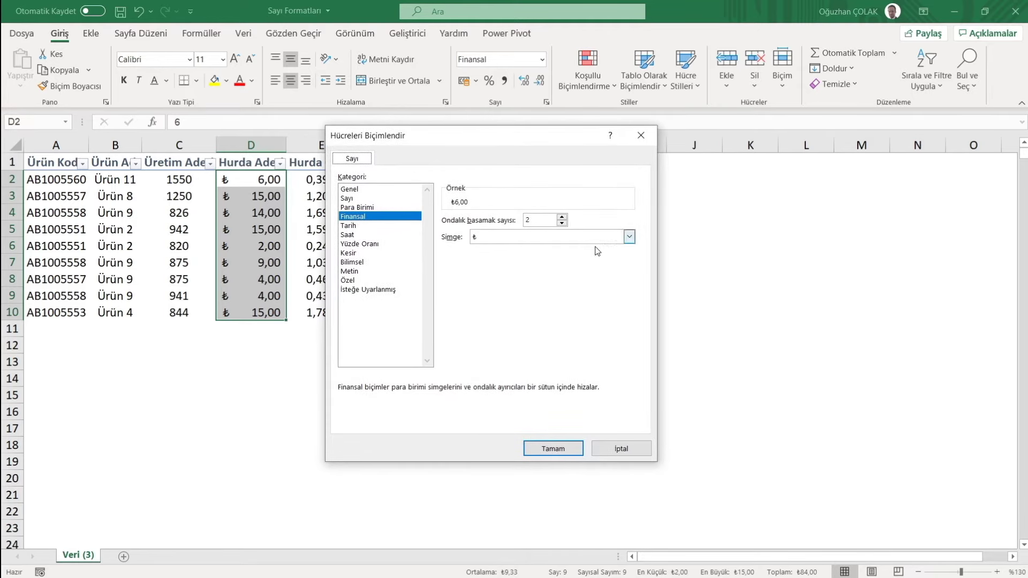
pyautogui.click(628, 237)
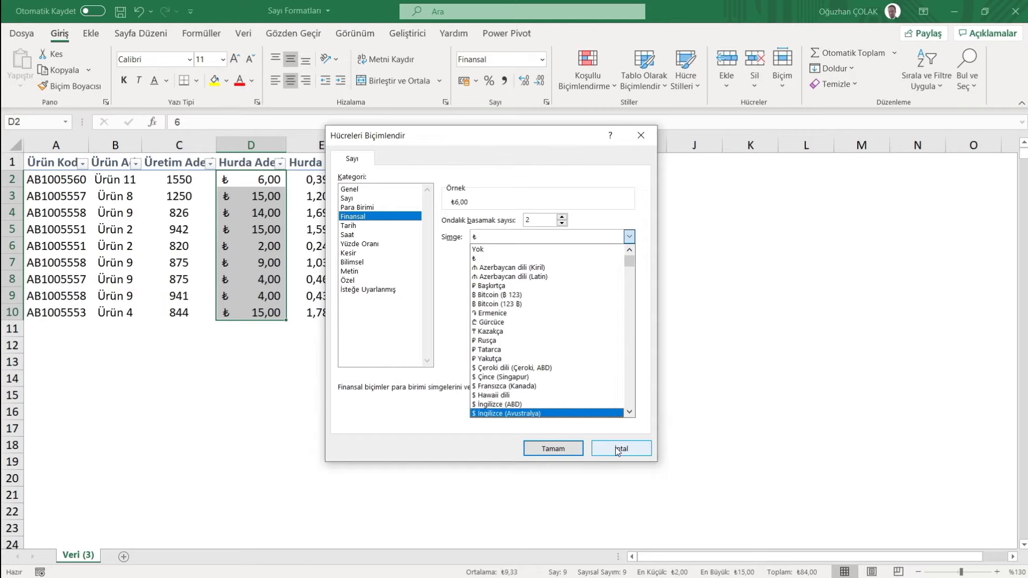
pyautogui.press('Escape')
pyautogui.press('Escape')
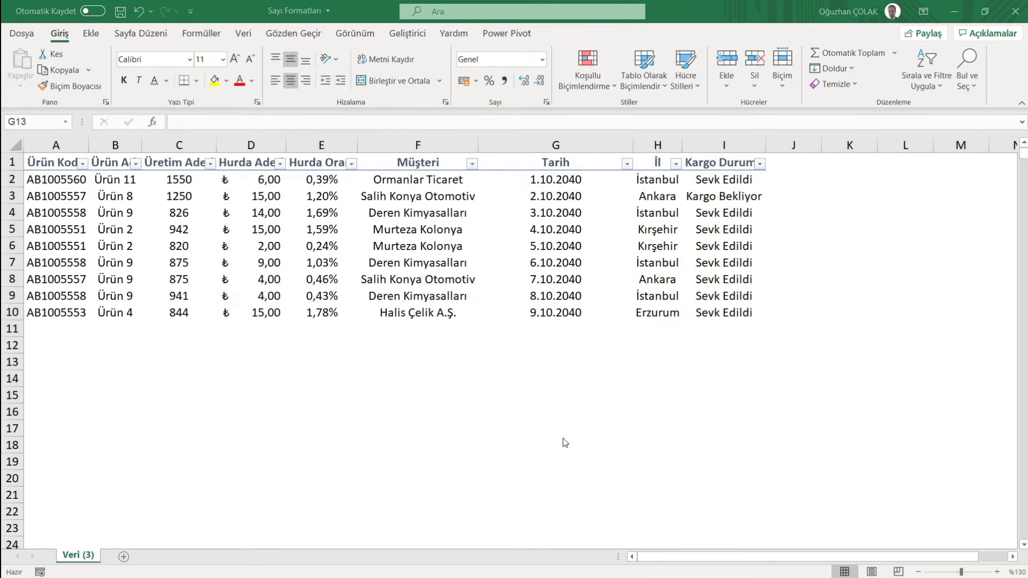
# Format G2:G10 with the '14 Mart 2012 Çarşamba' style, e.g. 1 Ekim 2040 Pazartesi
pyautogui.click(522, 369)
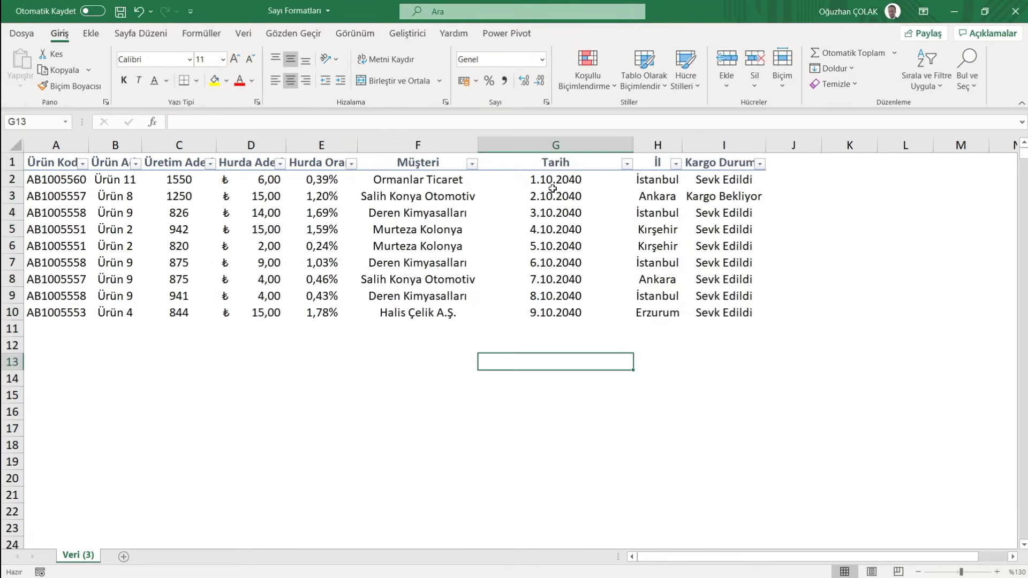
pyautogui.moveTo(553, 185); pyautogui.dragTo(561, 308)
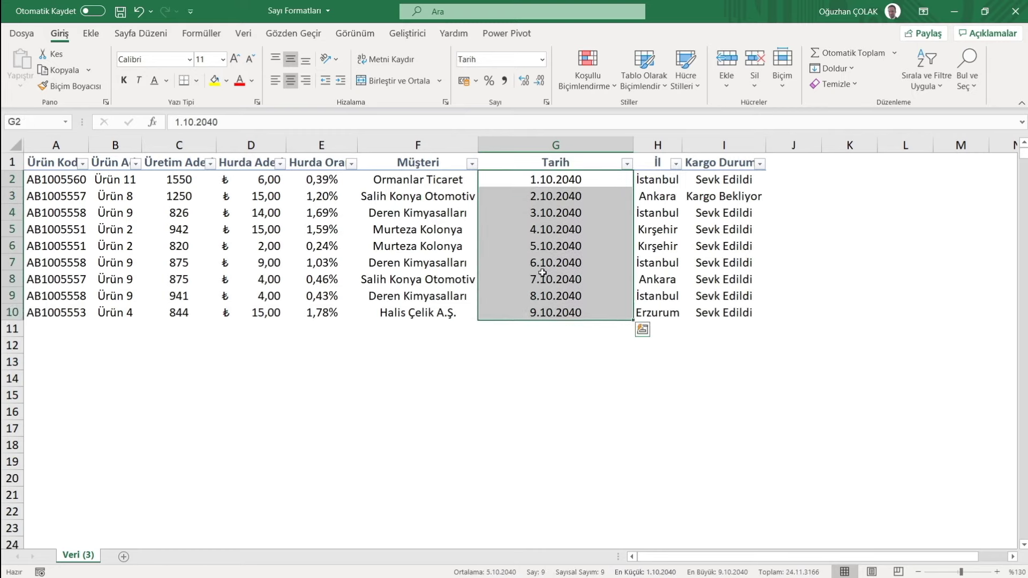
pyautogui.rightClick(549, 229)
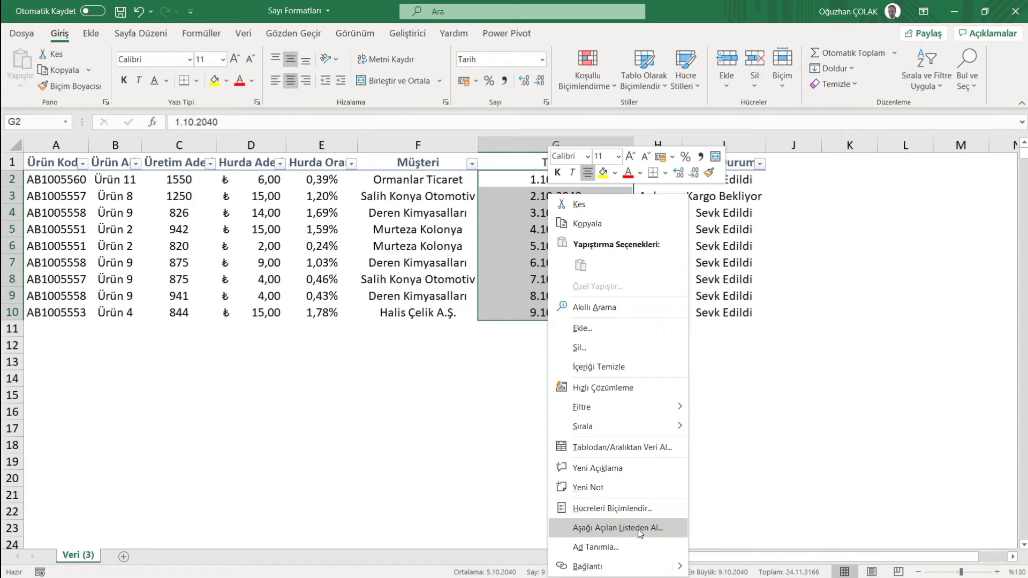
pyautogui.click(612, 508)
pyautogui.moveTo(609, 255); pyautogui.dragTo(799, 141)
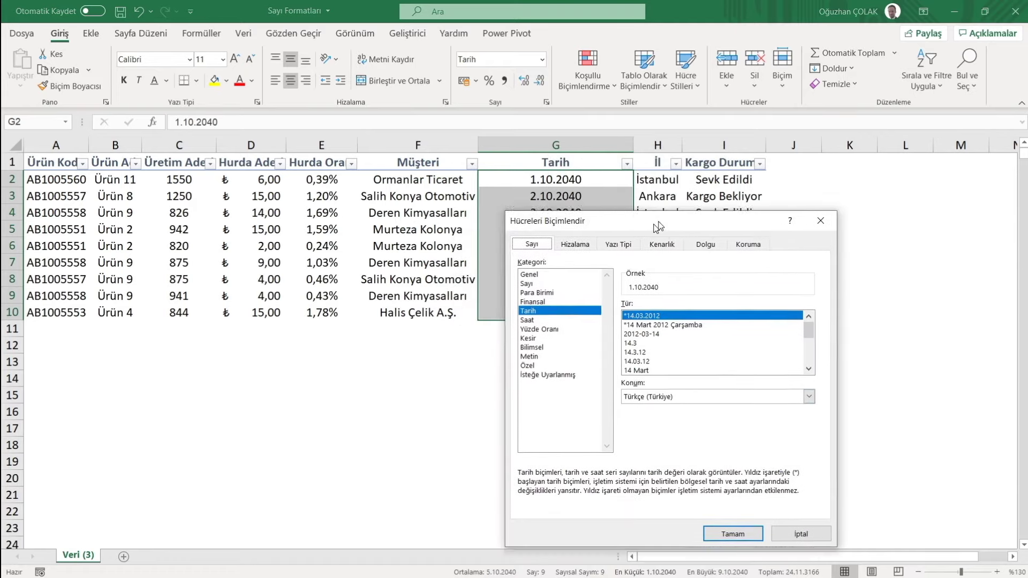
pyautogui.moveTo(798, 141); pyautogui.dragTo(791, 140)
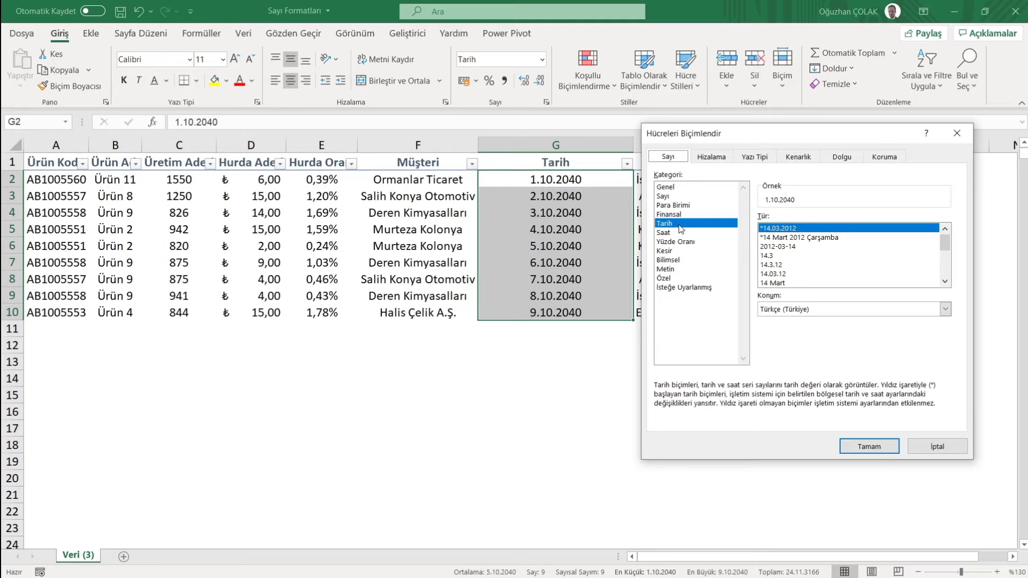
pyautogui.click(797, 230)
pyautogui.click(796, 238)
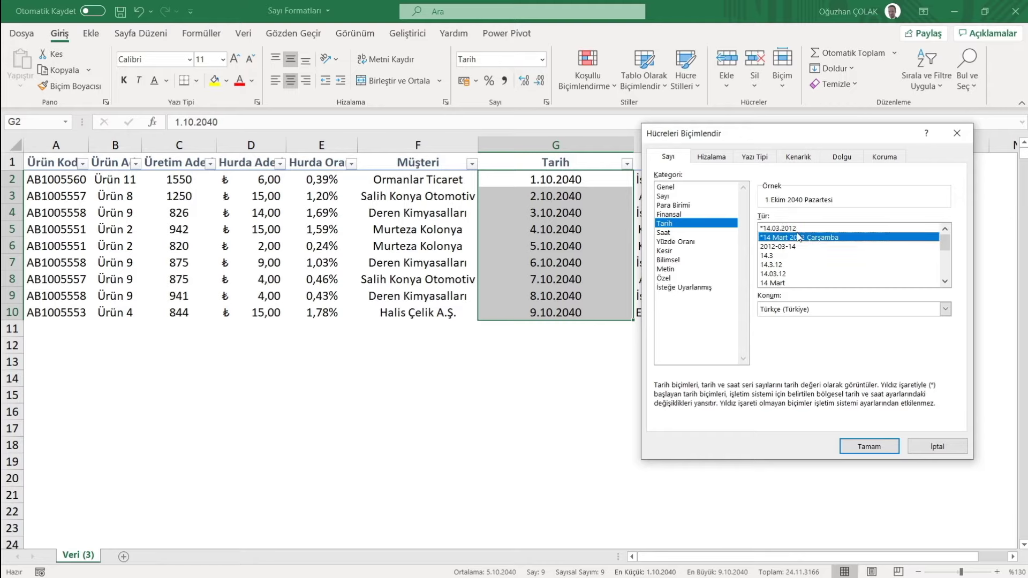
pyautogui.click(869, 447)
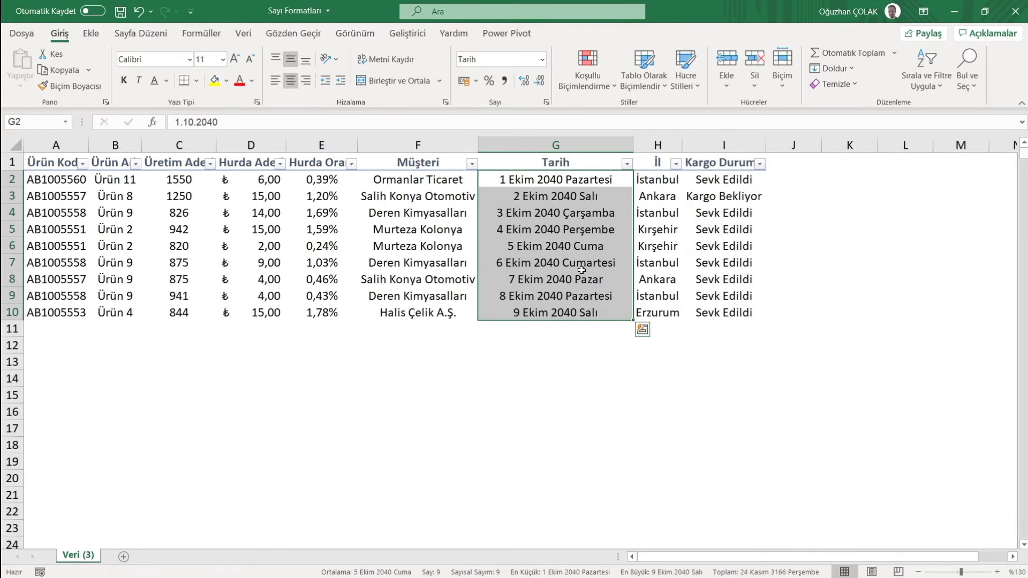
pyautogui.rightClick(547, 224)
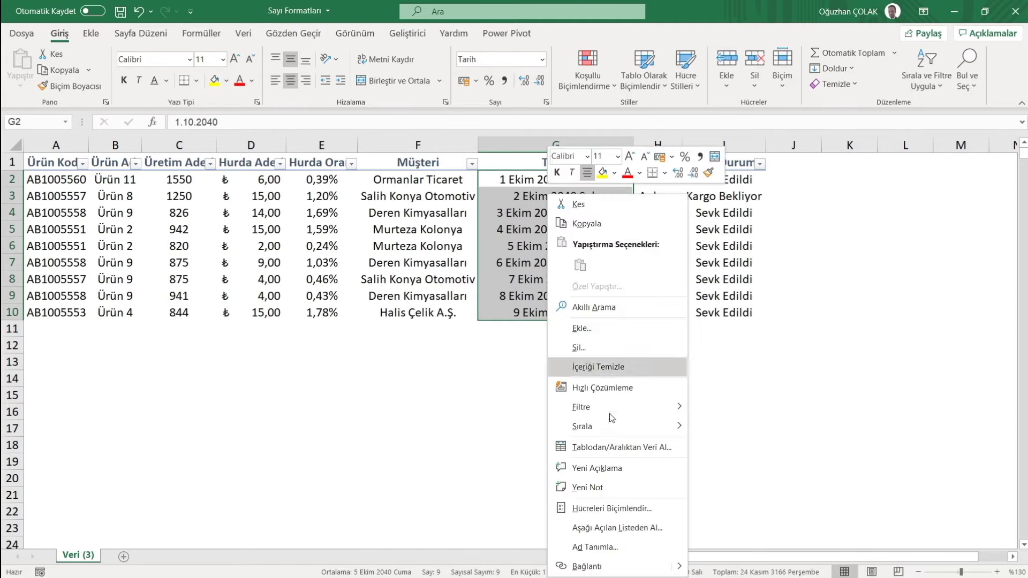
# Apply the year-month-day date style to G2:G10, showing 2040-10-01
pyautogui.click(615, 505)
pyautogui.moveTo(589, 248); pyautogui.dragTo(776, 133)
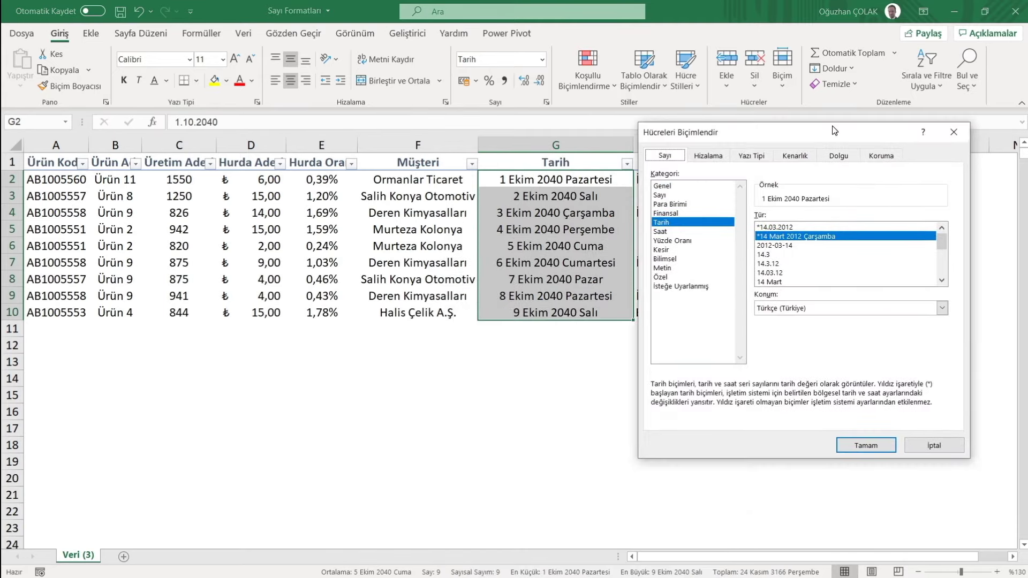
pyautogui.click(780, 246)
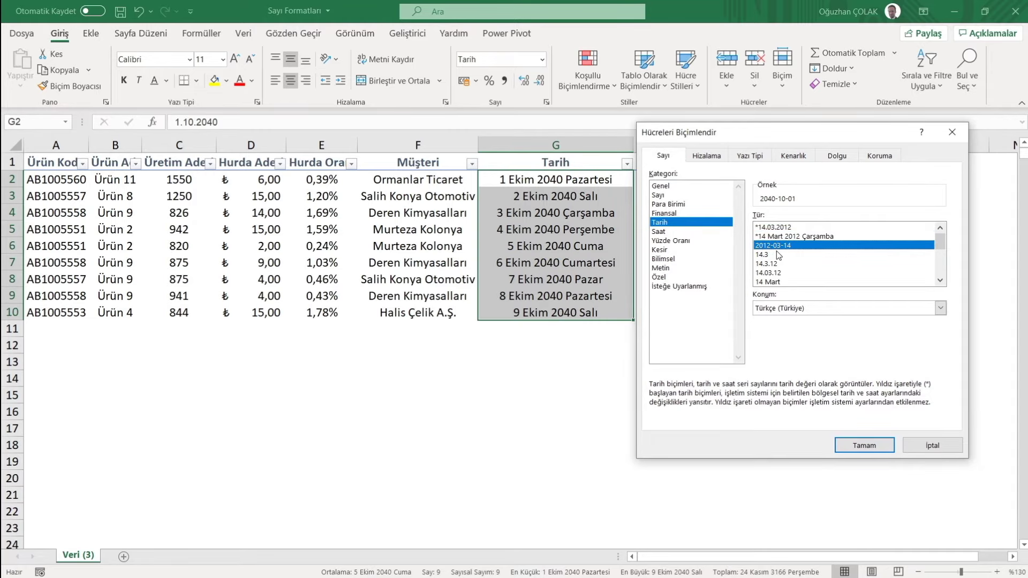
pyautogui.click(865, 445)
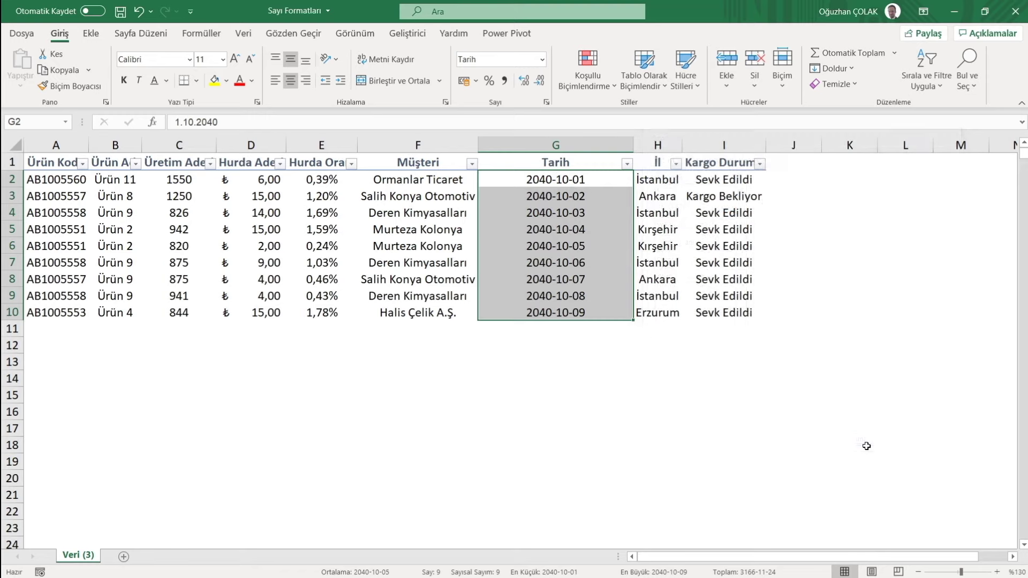
# Switch the Tarih dates to the short day.month style (14.3)
pyautogui.rightClick(543, 195)
pyautogui.click(568, 485)
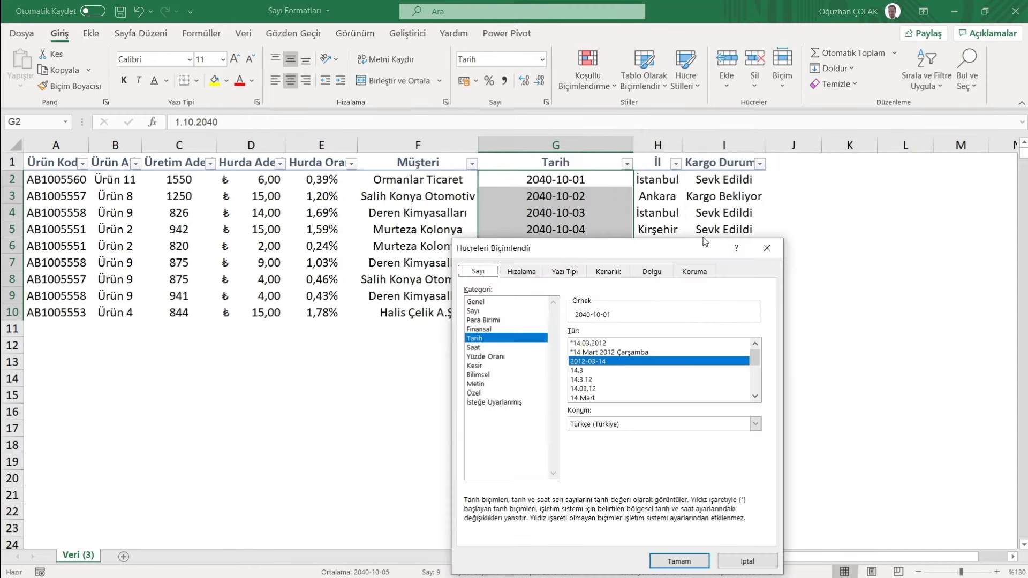
pyautogui.moveTo(692, 248); pyautogui.dragTo(882, 127)
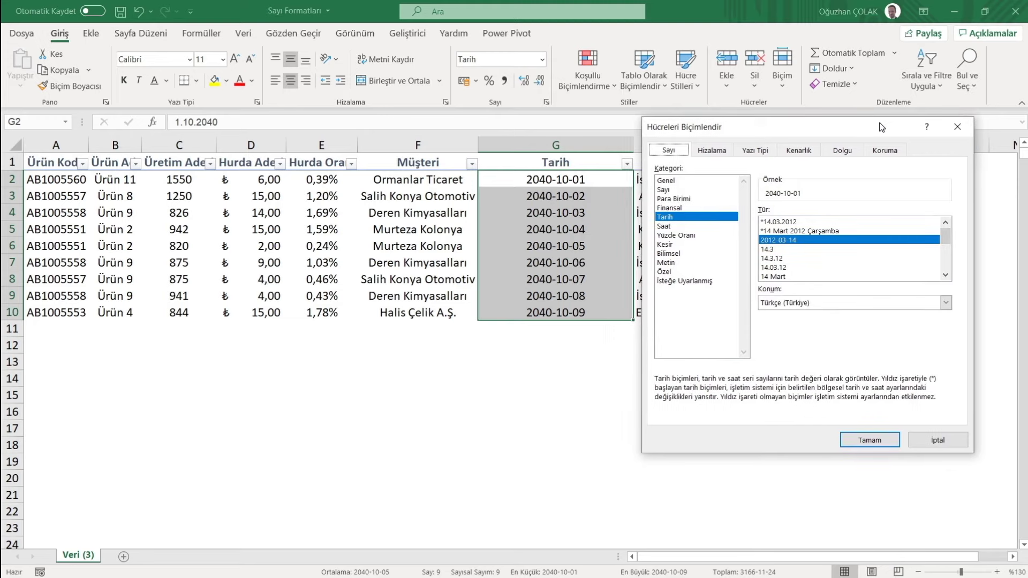
pyautogui.click(774, 249)
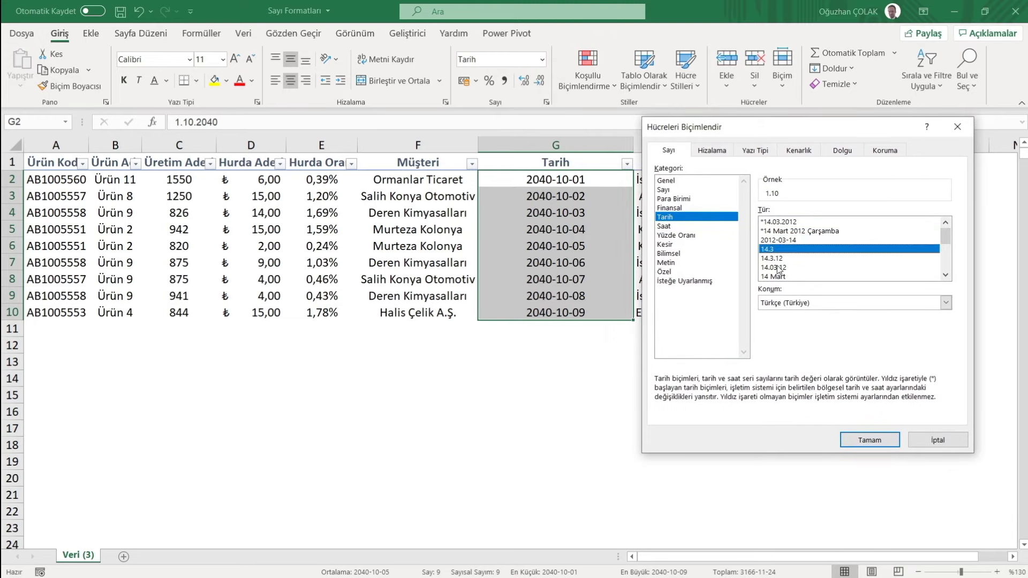
pyautogui.click(865, 441)
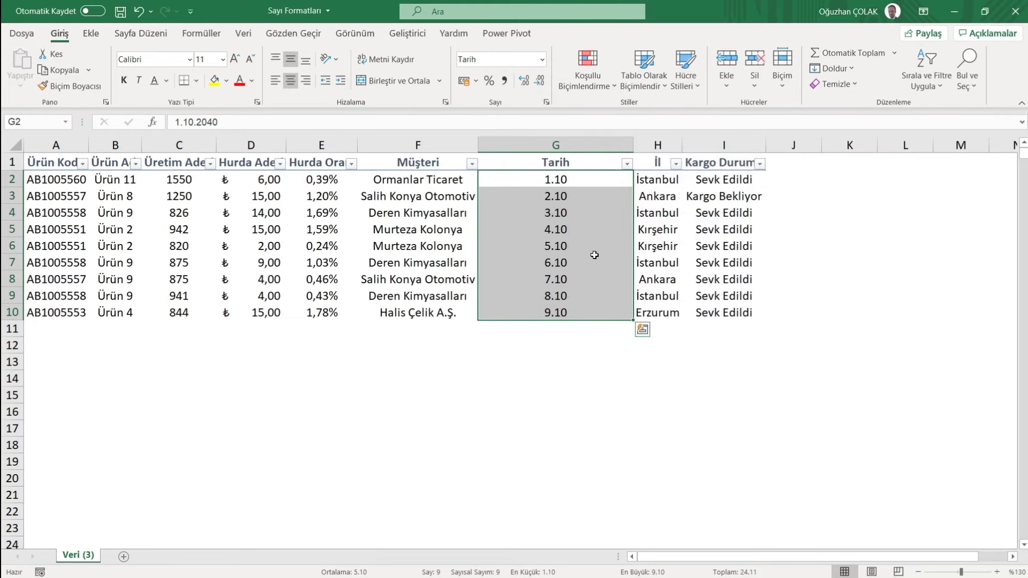
# Change the Tarih dates to day and month name, like 1 Ekim
pyautogui.rightClick(582, 214)
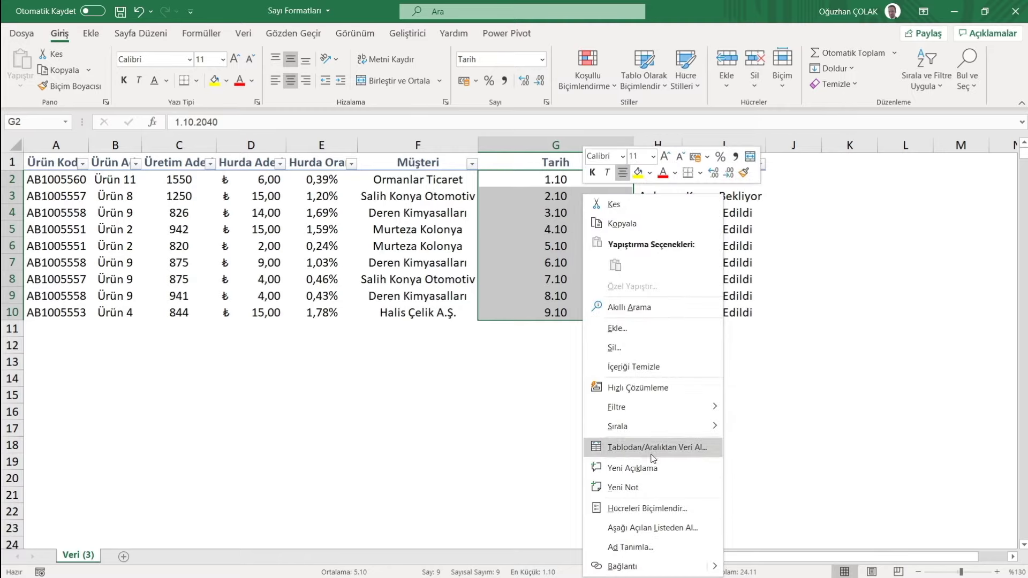
pyautogui.click(661, 509)
pyautogui.moveTo(645, 247); pyautogui.dragTo(792, 114)
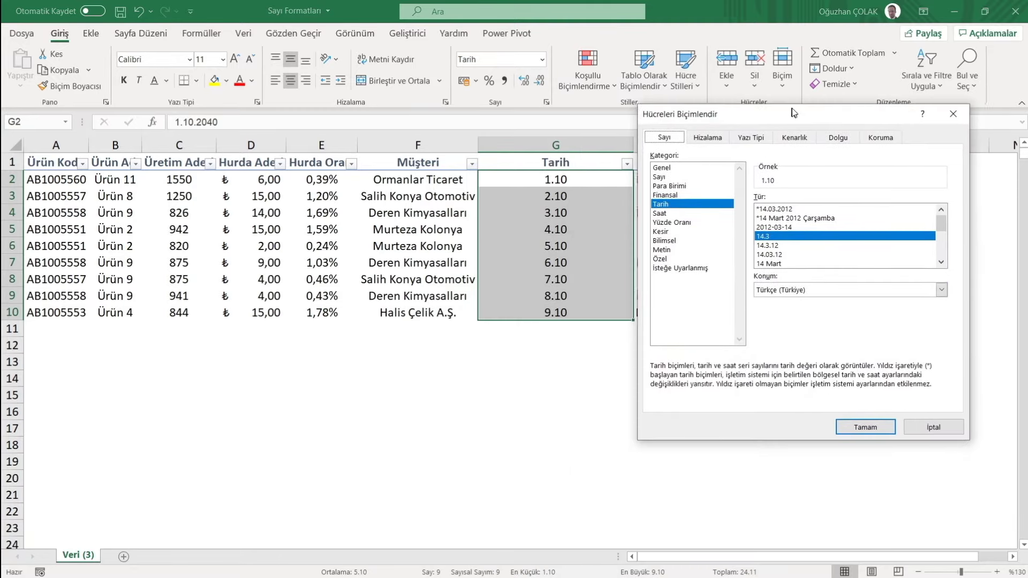
pyautogui.click(772, 264)
pyautogui.click(860, 423)
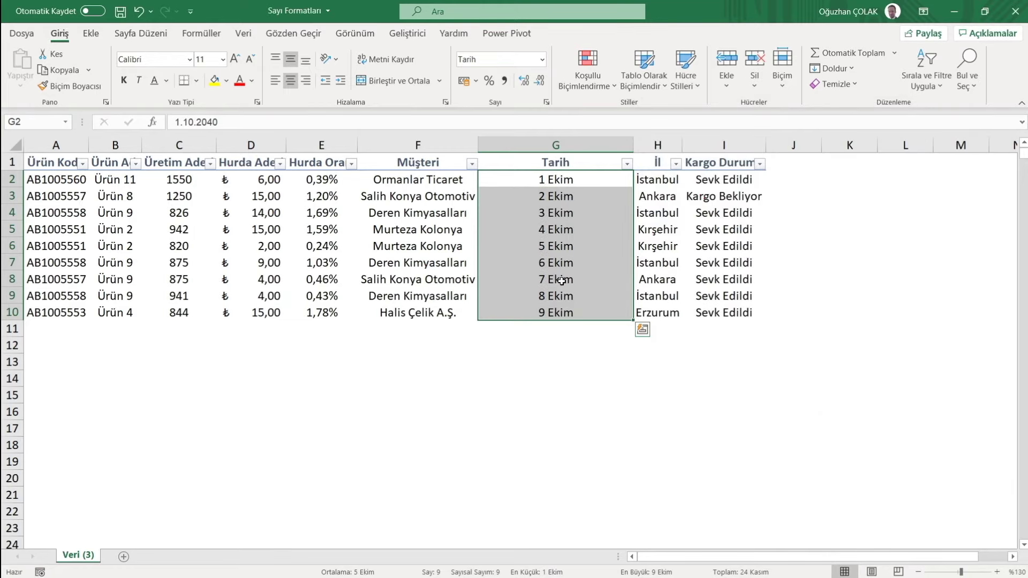
# Apply the '14 Mart 2012' date style so dates read like 1 Ekim 2040
pyautogui.rightClick(554, 204)
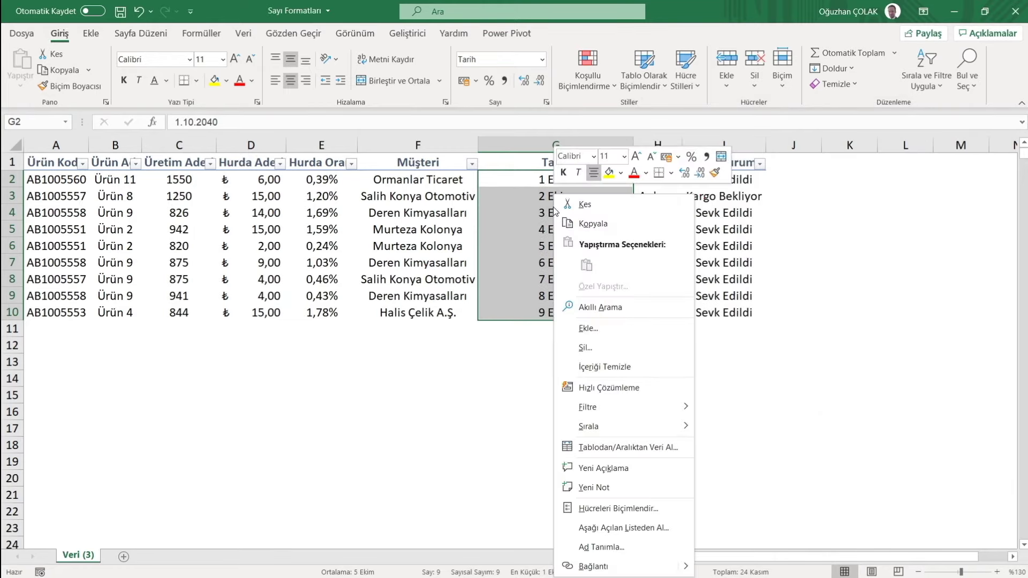
pyautogui.click(604, 503)
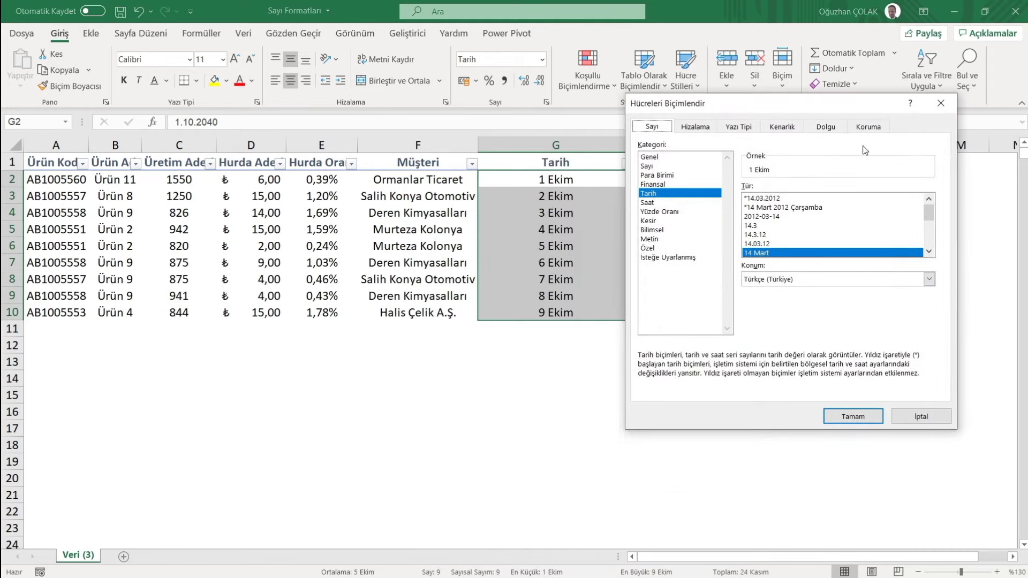
pyautogui.click(929, 252)
pyautogui.click(929, 252)
pyautogui.click(929, 251)
pyautogui.click(930, 252)
pyautogui.click(930, 252)
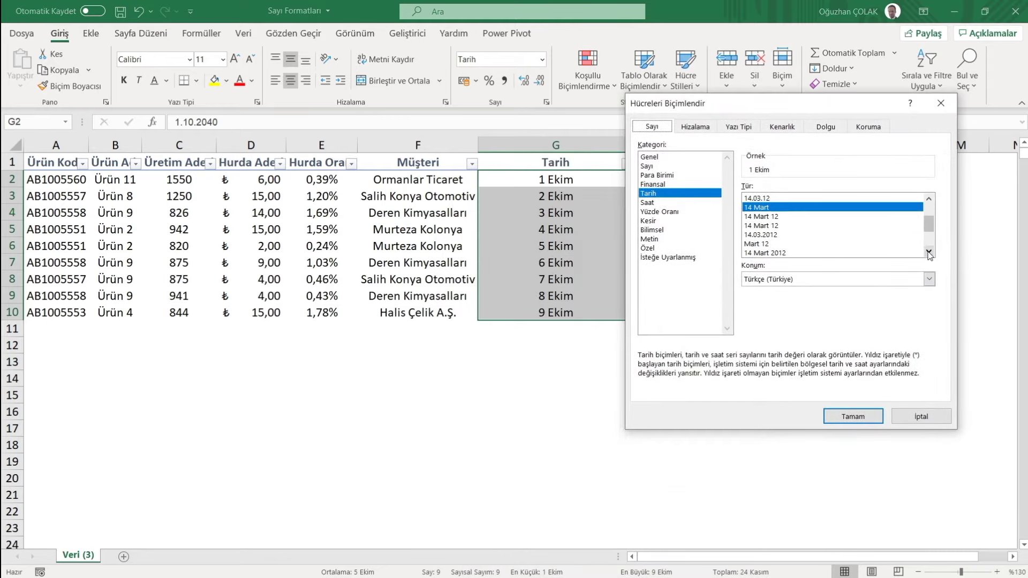
pyautogui.click(929, 251)
pyautogui.click(929, 252)
pyautogui.click(929, 252)
pyautogui.click(763, 226)
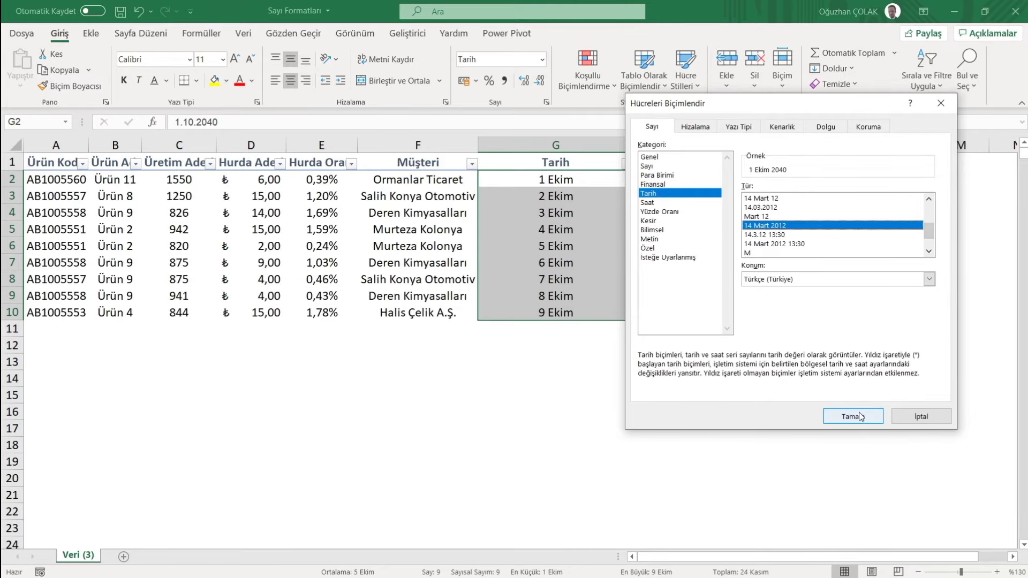
pyautogui.click(853, 416)
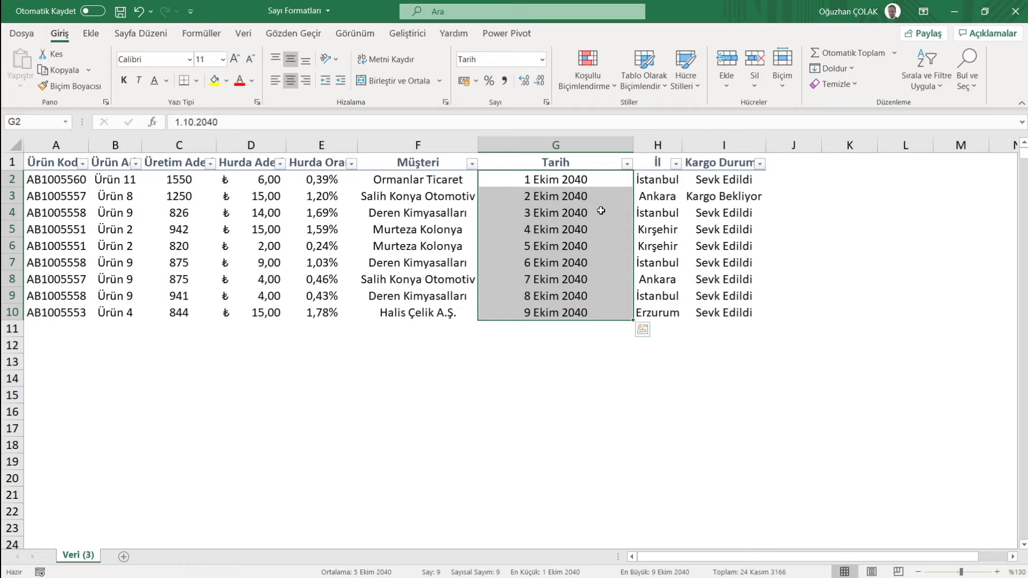
# Try a date-with-time format on the Tarih column through Format Cells
pyautogui.rightClick(610, 265)
pyautogui.click(688, 509)
pyautogui.moveTo(695, 244); pyautogui.dragTo(804, 122)
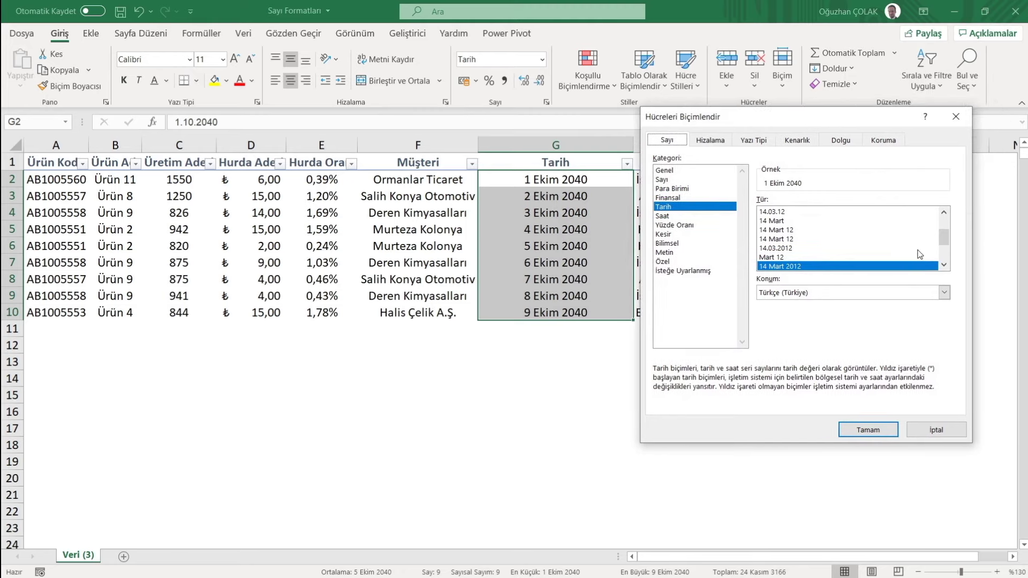
pyautogui.click(944, 265)
pyautogui.doubleClick(944, 265)
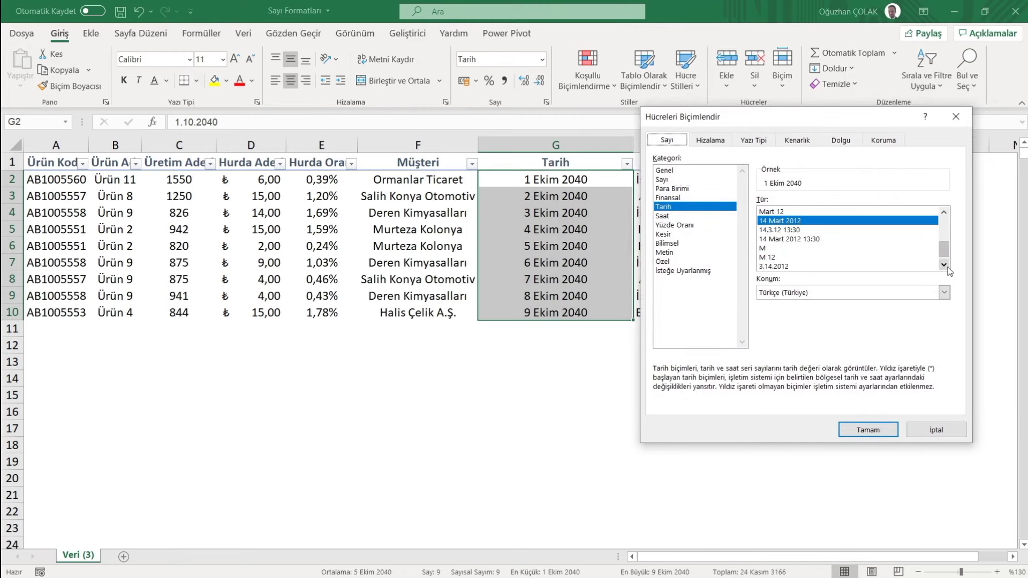
pyautogui.click(793, 239)
pyautogui.click(867, 430)
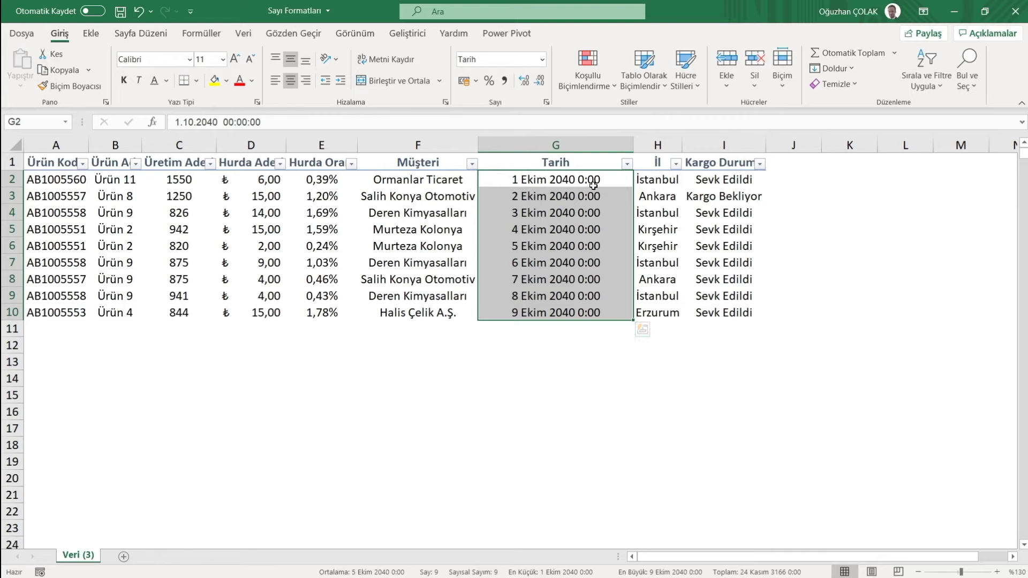
# Reformat the Tarih dates with the short month-and-year format instead
pyautogui.rightClick(559, 217)
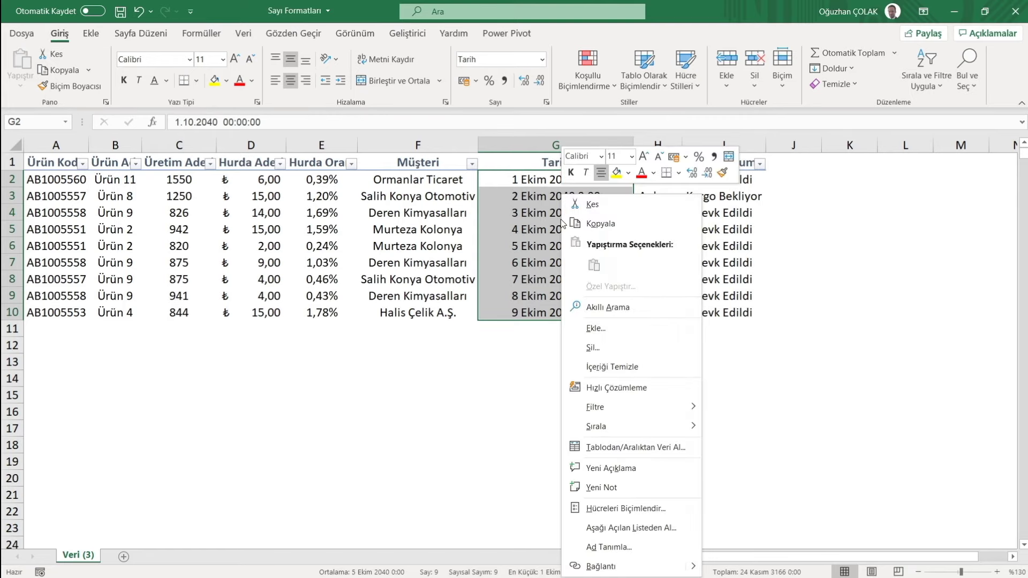
pyautogui.click(625, 509)
pyautogui.moveTo(688, 177); pyautogui.dragTo(882, 123)
pyautogui.click(956, 270)
pyautogui.click(956, 271)
pyautogui.click(957, 270)
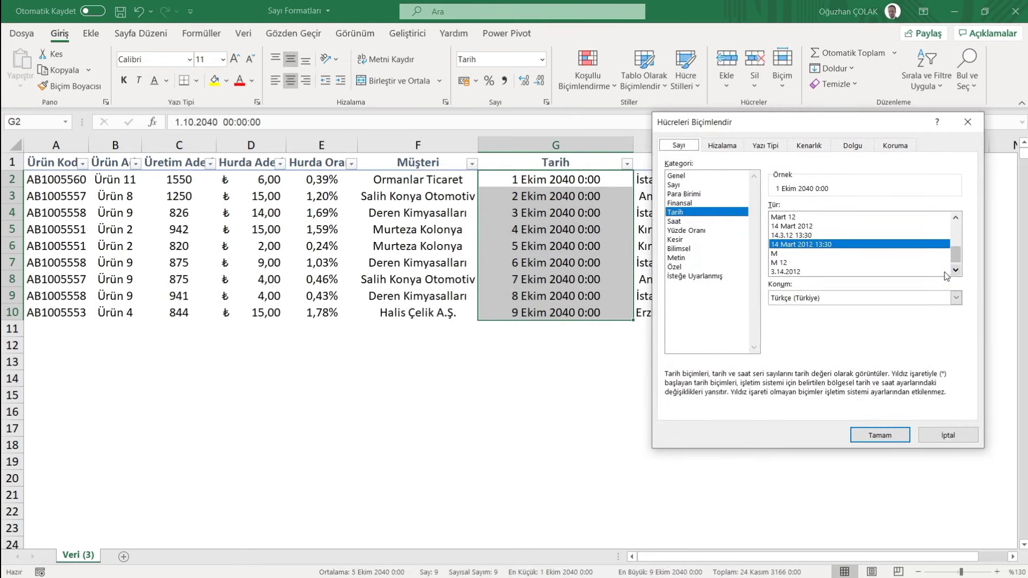
pyautogui.click(956, 270)
pyautogui.click(787, 254)
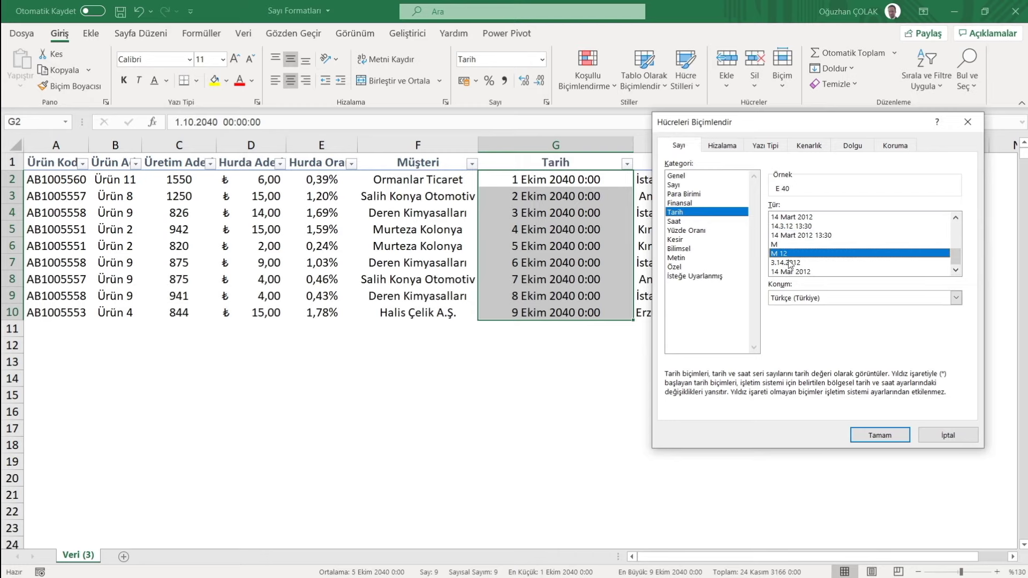
pyautogui.click(880, 435)
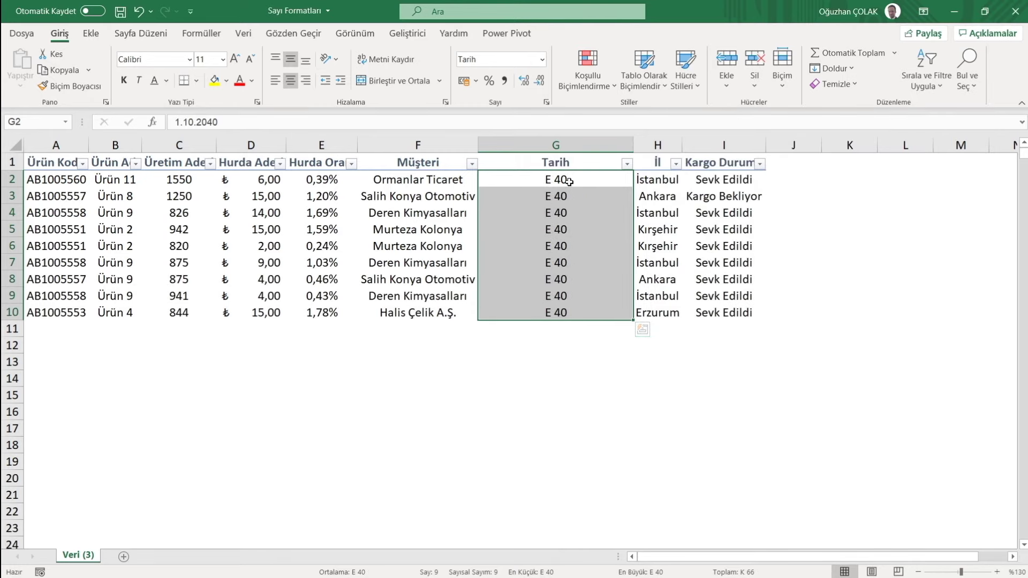
# Switch the Tarih dates to the month-only date format
pyautogui.rightClick(564, 225)
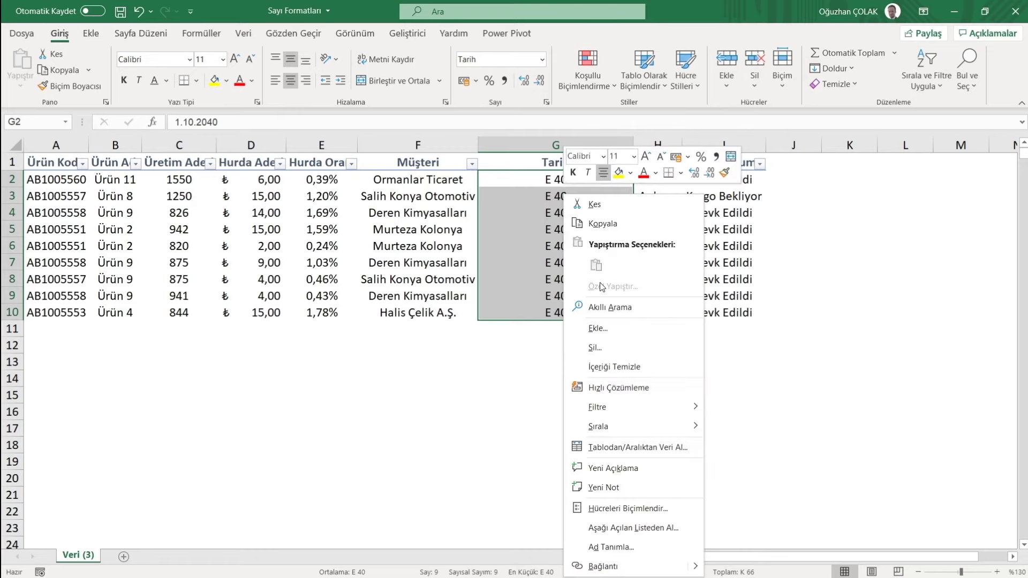
pyautogui.click(651, 508)
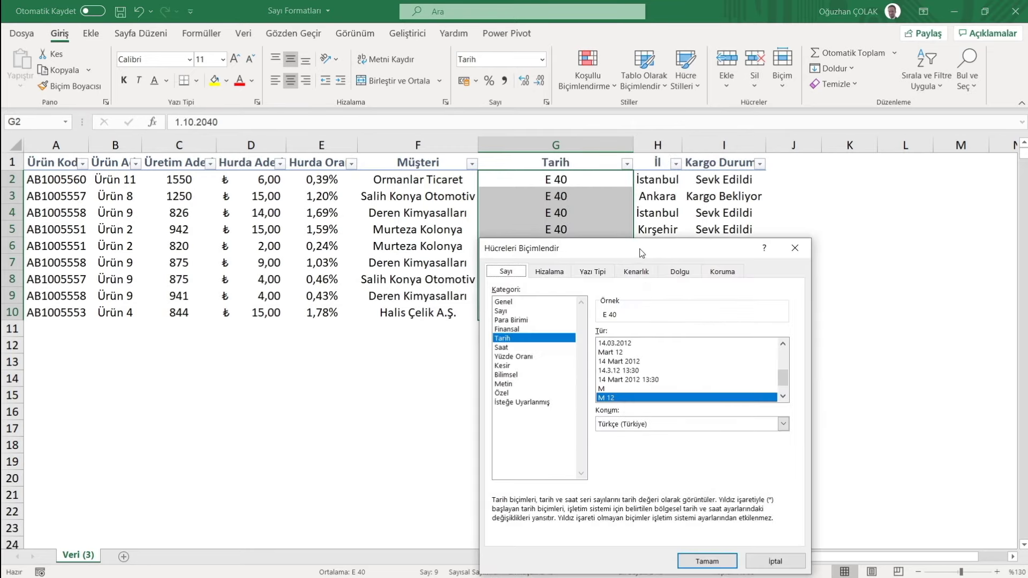
pyautogui.moveTo(639, 249); pyautogui.dragTo(812, 124)
pyautogui.moveTo(963, 259); pyautogui.dragTo(949, 196)
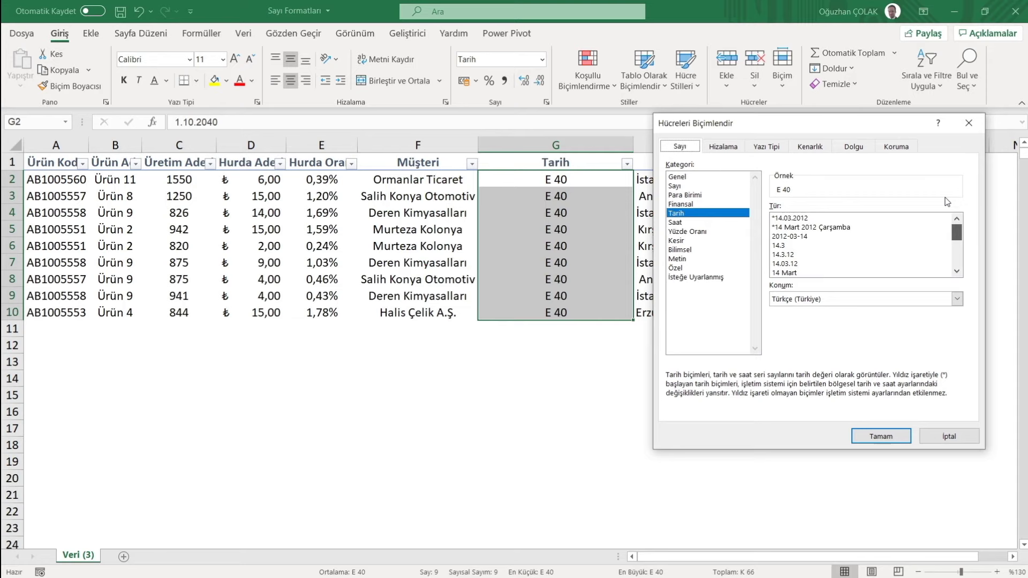
pyautogui.click(822, 219)
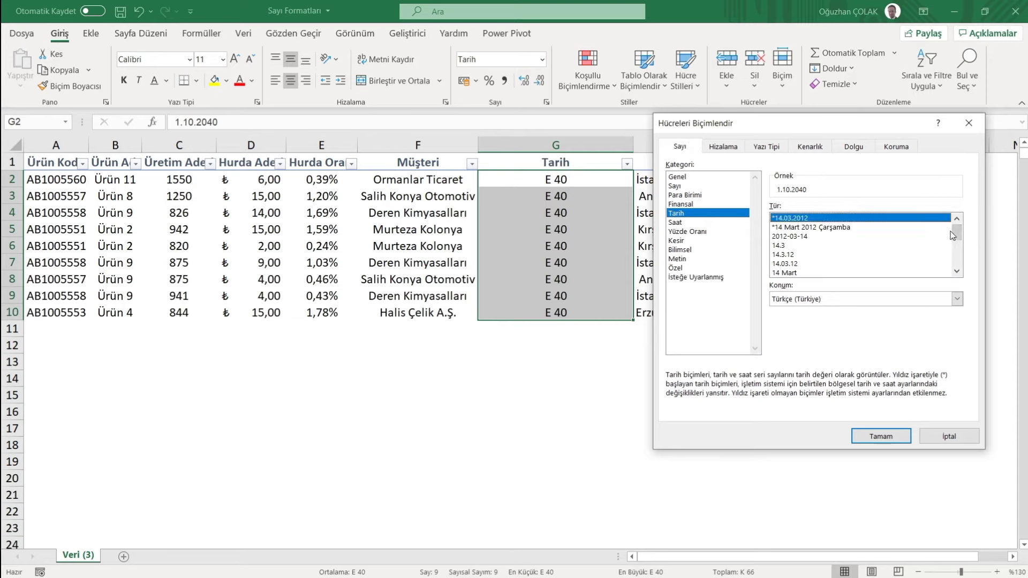
pyautogui.press('Down')
pyautogui.press('Down')
pyautogui.press('Down')
pyautogui.press('Down')
pyautogui.scroll(-2, 961, 273)
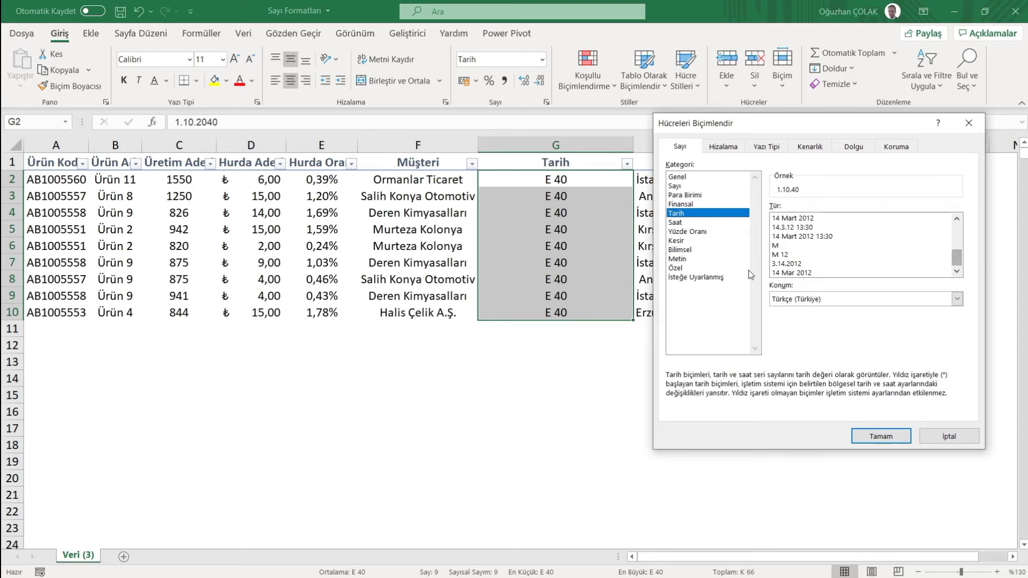
pyautogui.click(783, 247)
pyautogui.click(883, 437)
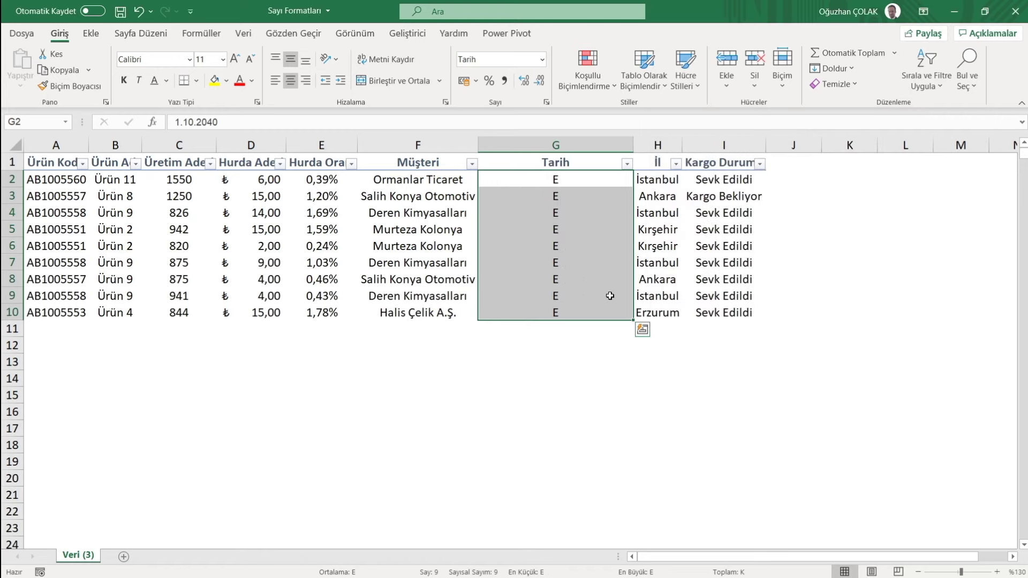
# Apply the *14.03.2012 short numeric date format to the Tarih dates
pyautogui.rightClick(576, 191)
pyautogui.click(621, 506)
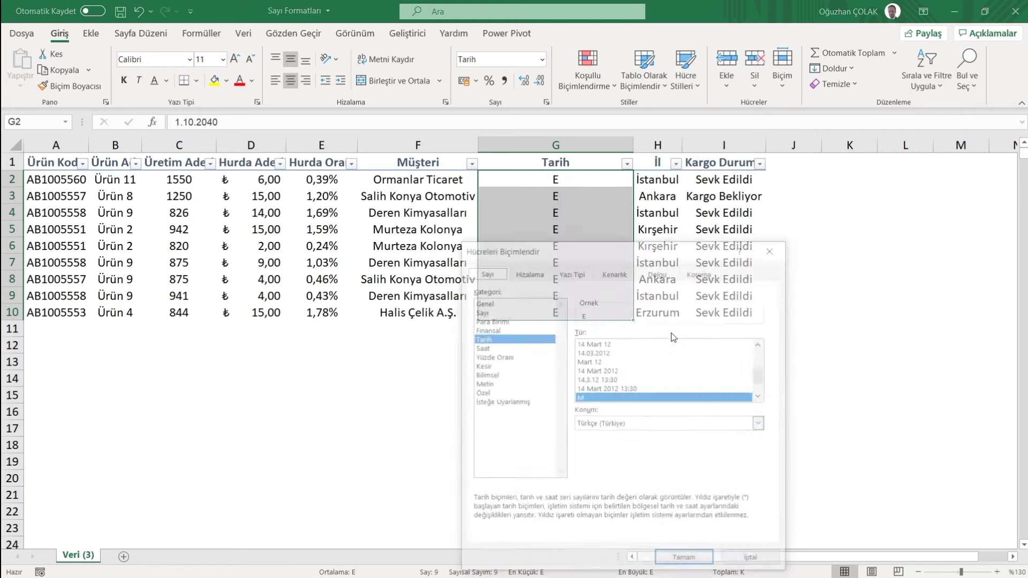
pyautogui.moveTo(642, 254); pyautogui.dragTo(796, 140)
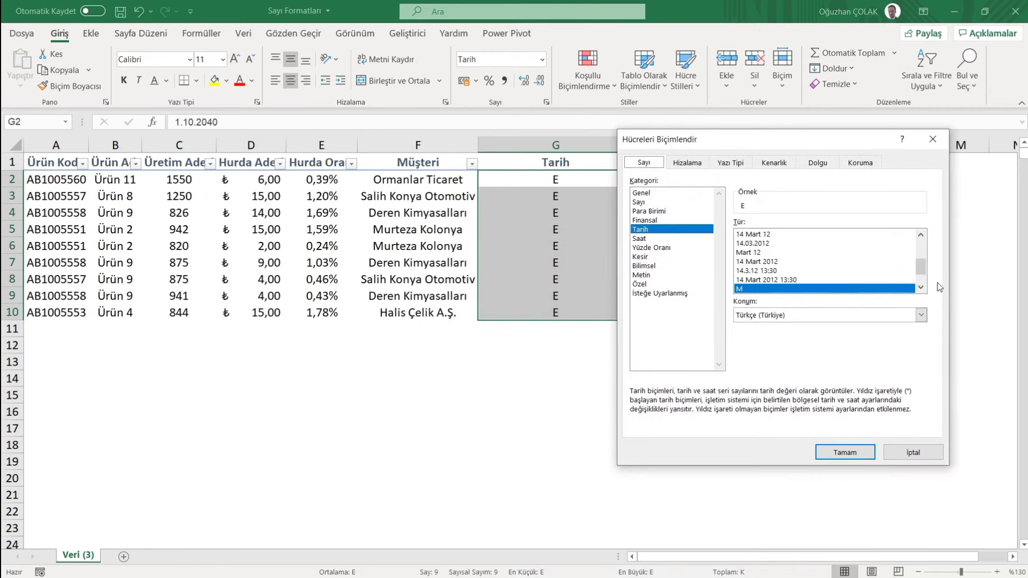
pyautogui.scroll(5, 824, 262)
pyautogui.click(761, 234)
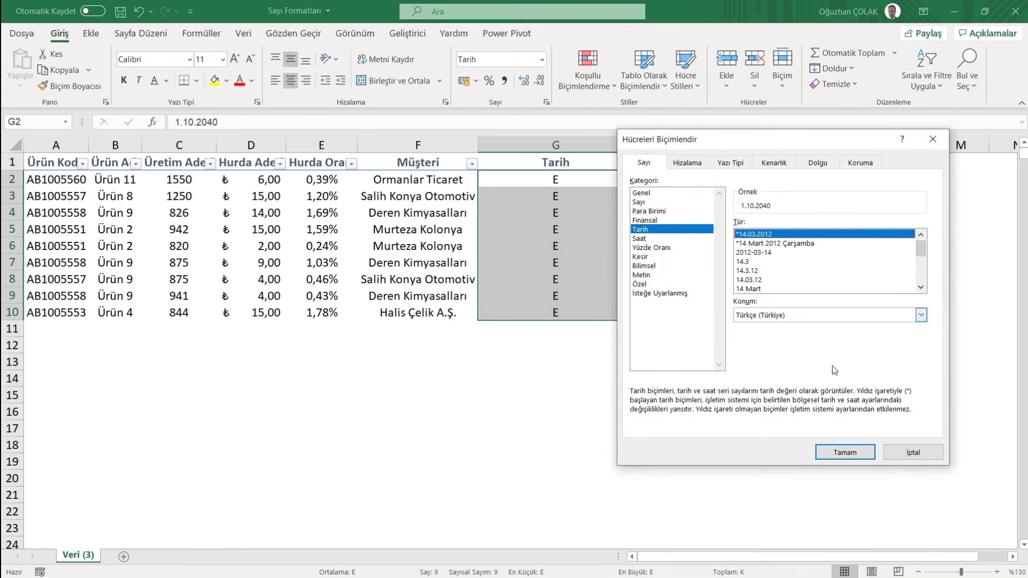
pyautogui.click(850, 453)
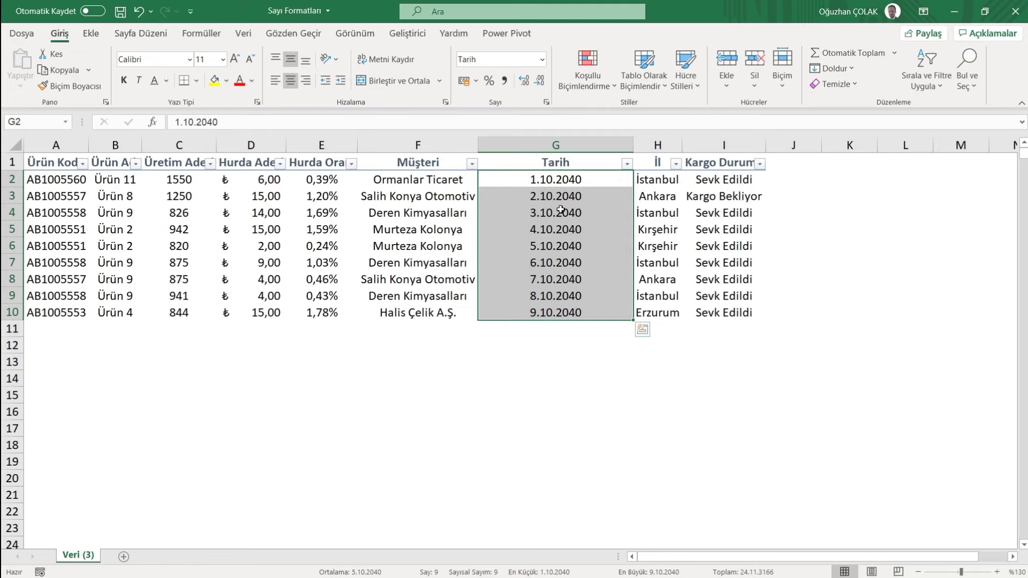
pyautogui.click(696, 203)
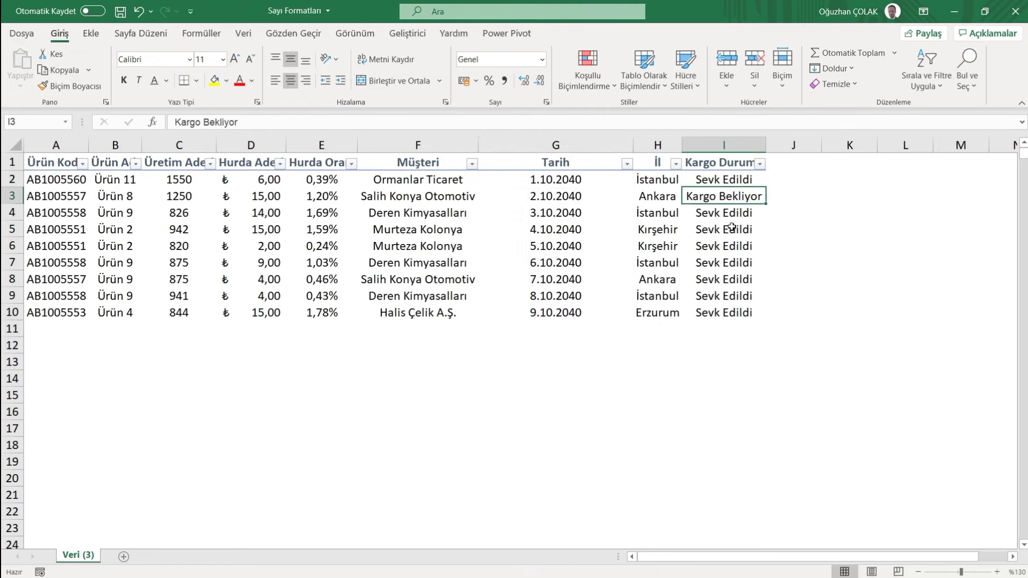
# Insert a blank column H before the İl column
pyautogui.click(657, 145)
pyautogui.rightClick(656, 146)
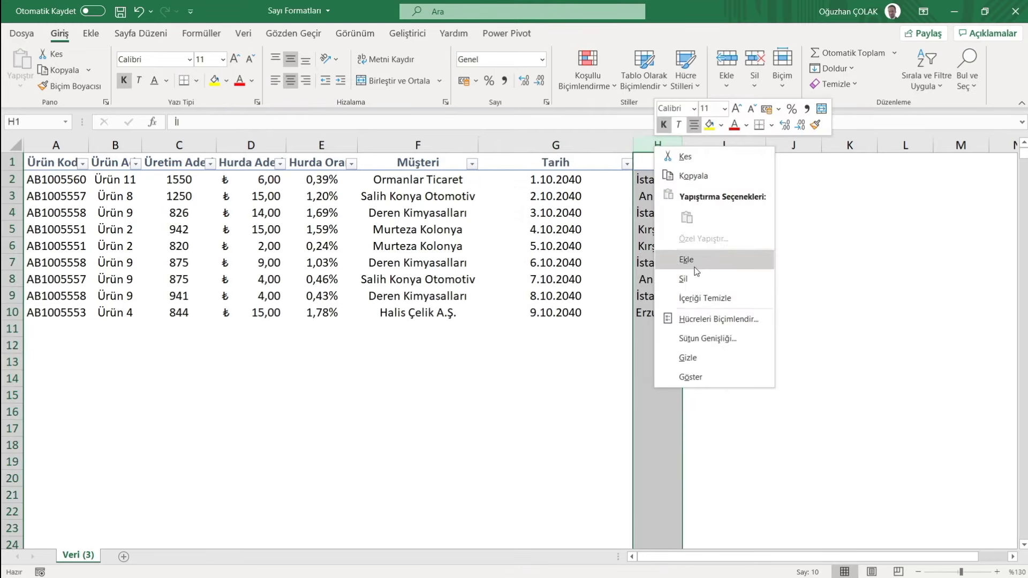
pyautogui.click(687, 259)
# Narrow the new column and give cells H2:H10 the Time format
pyautogui.moveTo(679, 180); pyautogui.dragTo(690, 310)
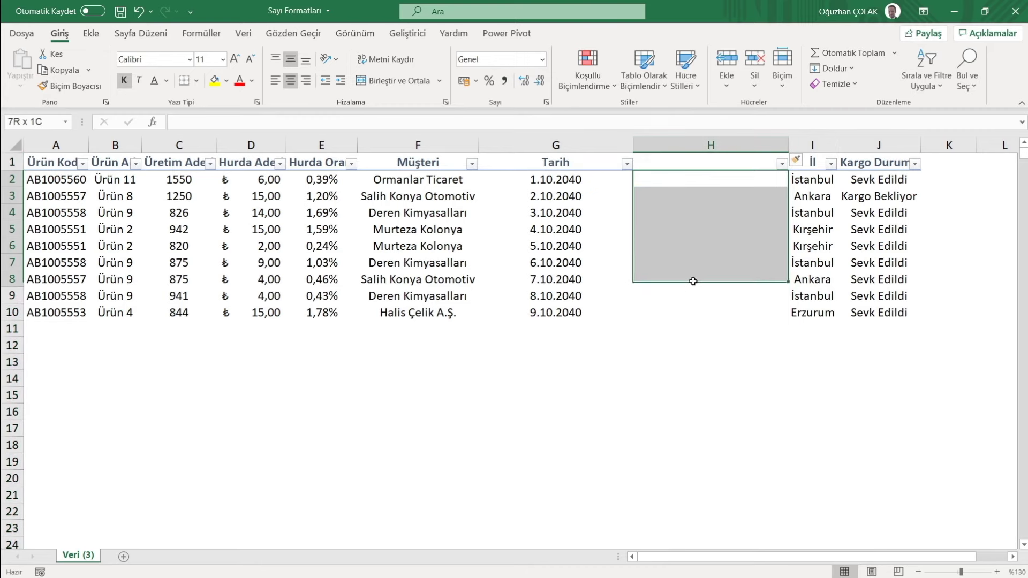
pyautogui.moveTo(789, 145); pyautogui.dragTo(740, 145)
pyautogui.rightClick(684, 189)
pyautogui.moveTo(718, 423)
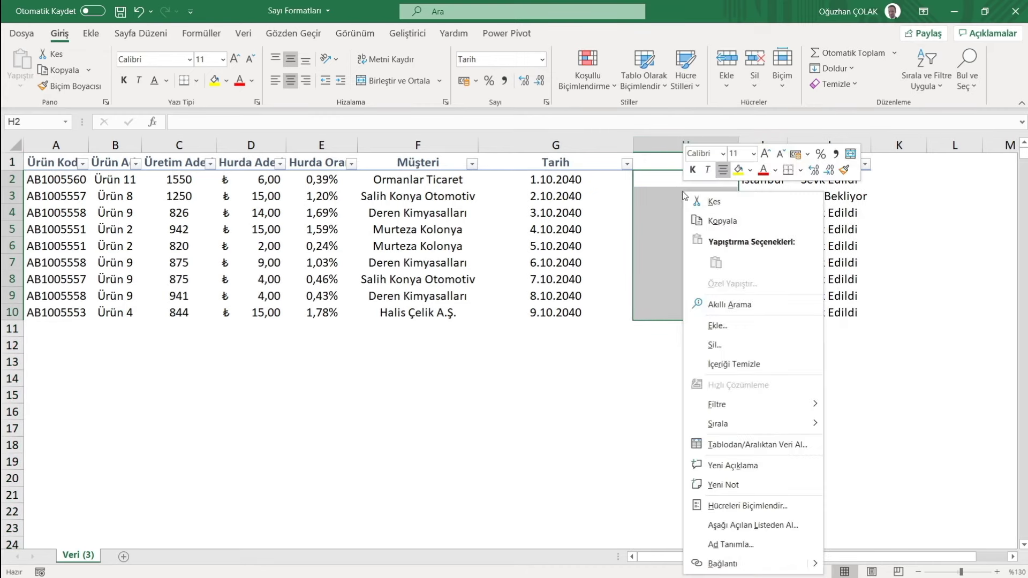
pyautogui.click(747, 505)
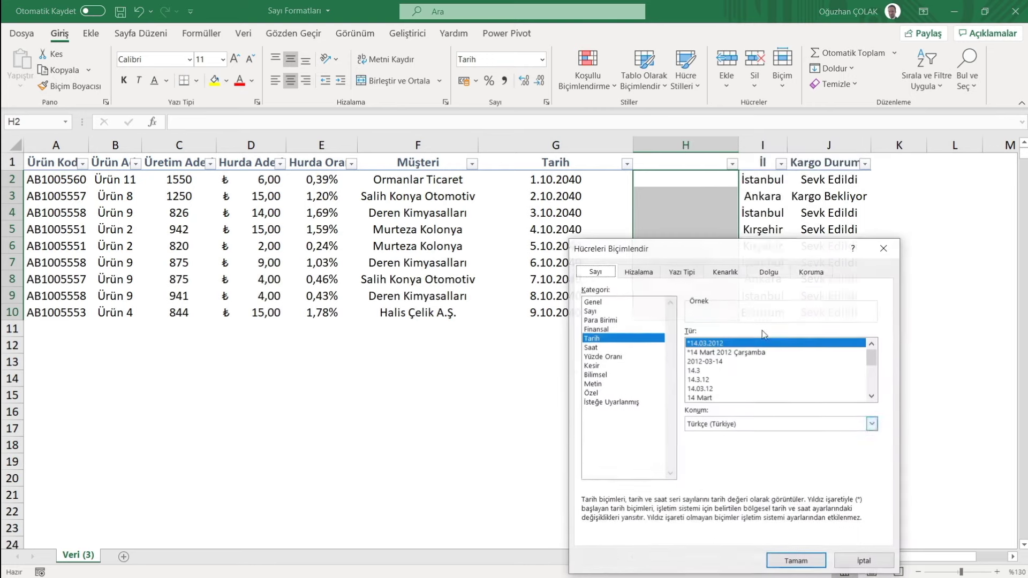
pyautogui.moveTo(832, 227); pyautogui.dragTo(461, 149)
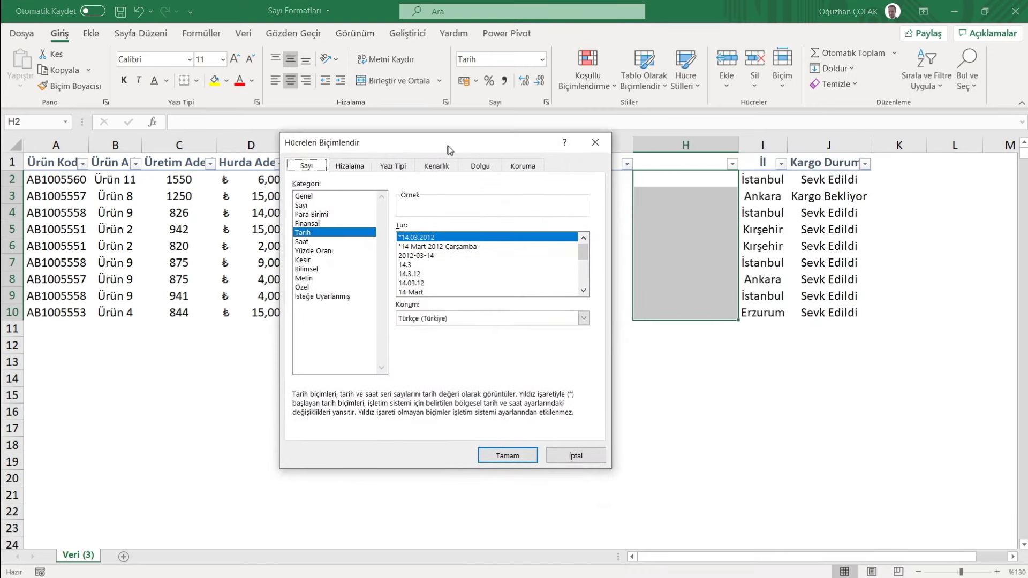
pyautogui.click(320, 242)
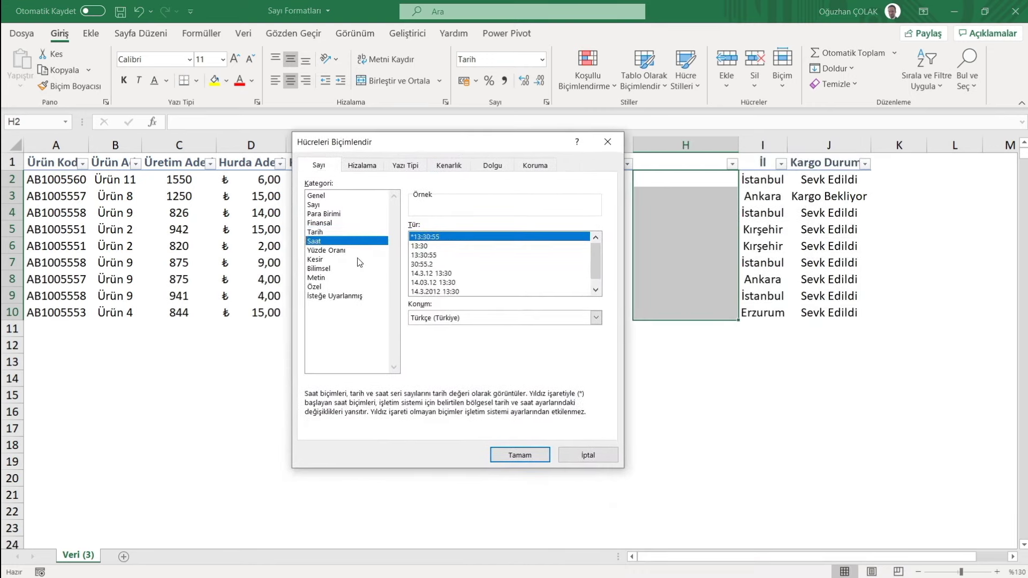
pyautogui.click(522, 457)
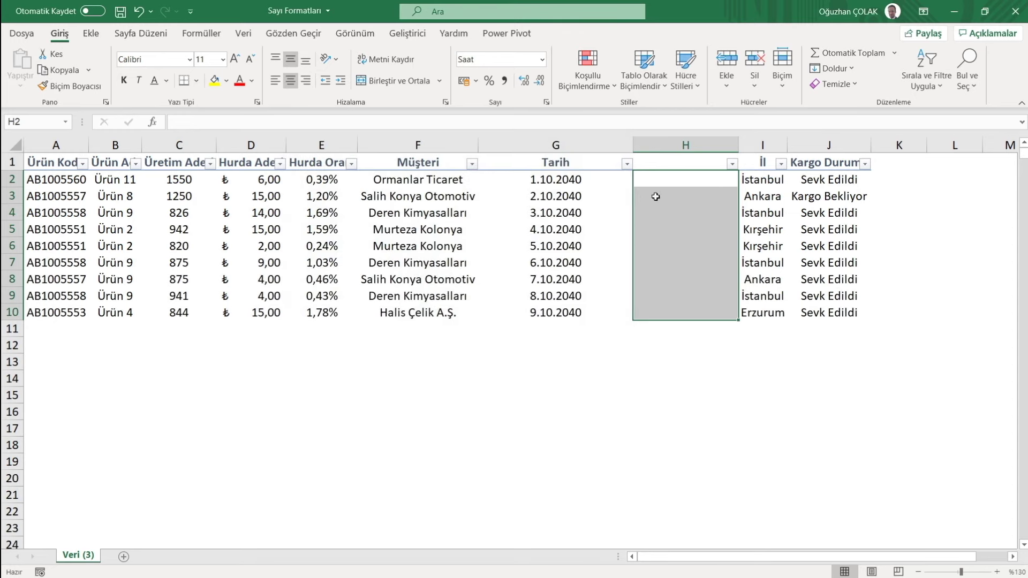
# Enter 12:35 in H2 and confirm it shows as 12:35:00
pyautogui.write('1')
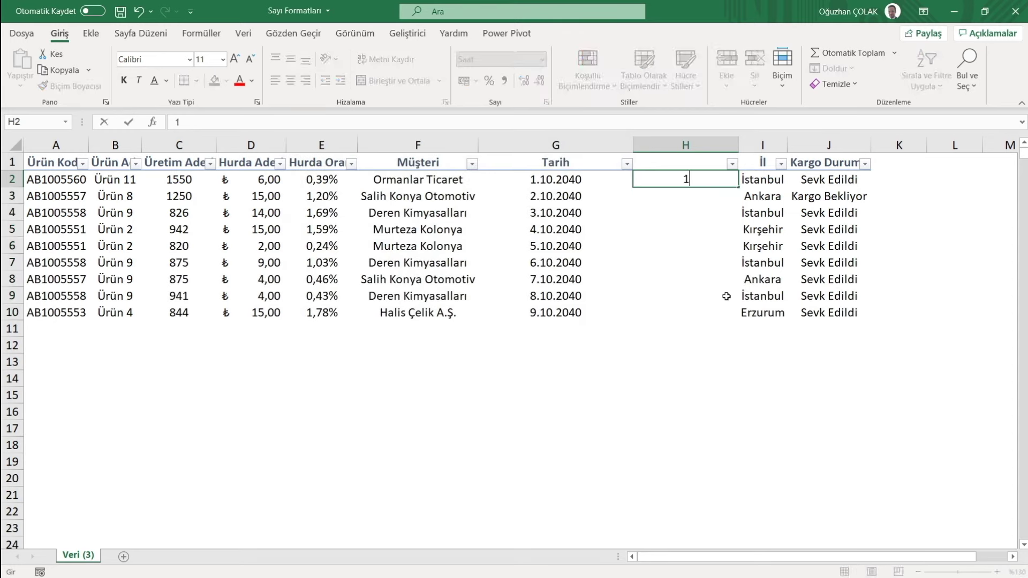
pyautogui.write('2:35')
pyautogui.press('Return')
pyautogui.click(681, 180)
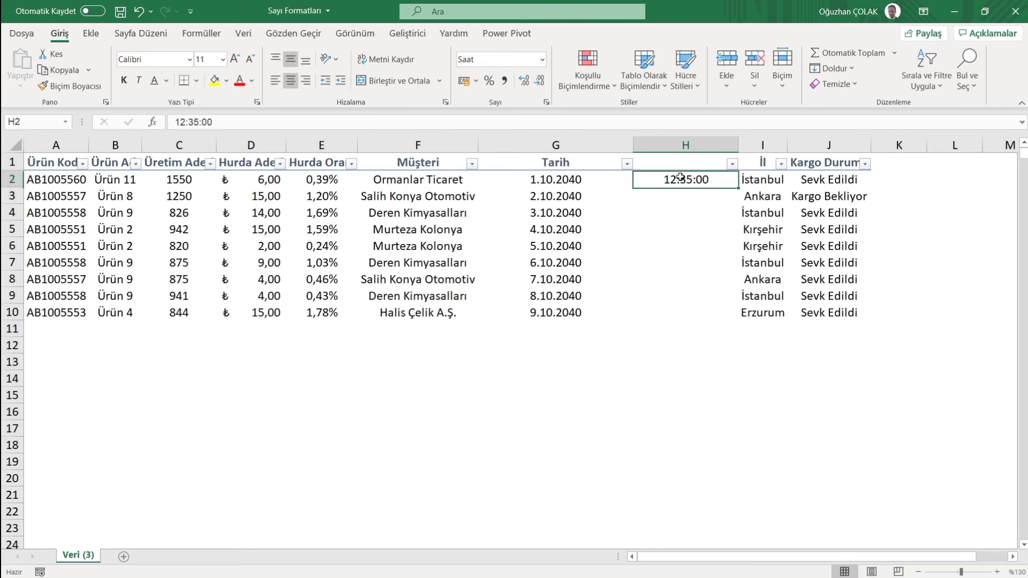
pyautogui.click(673, 199)
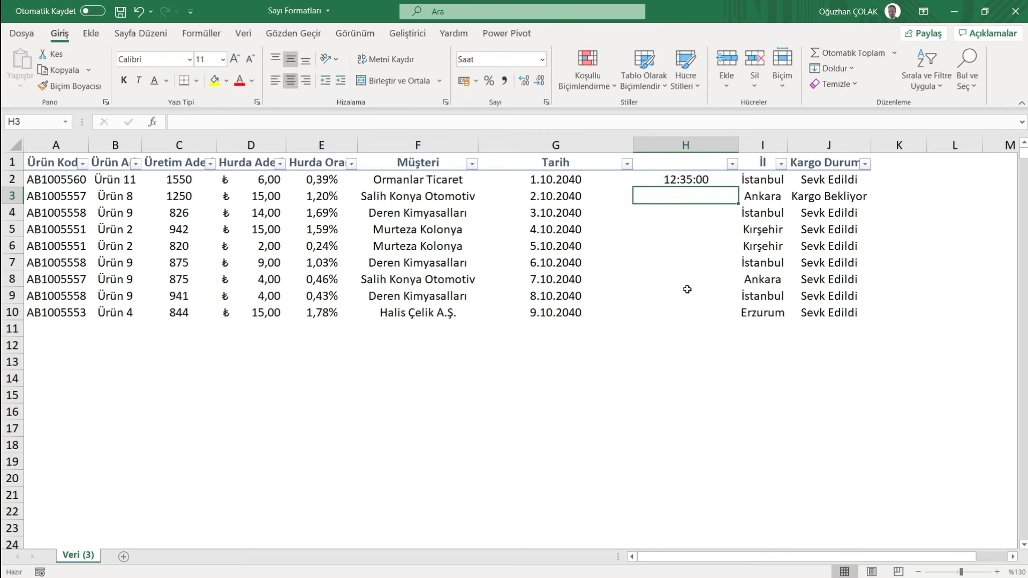
pyautogui.click(676, 181)
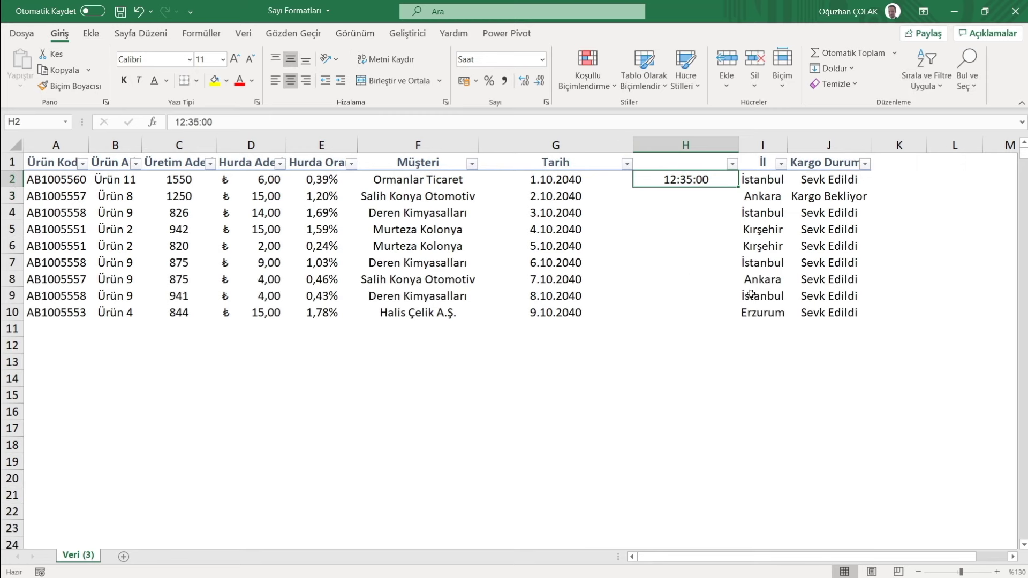
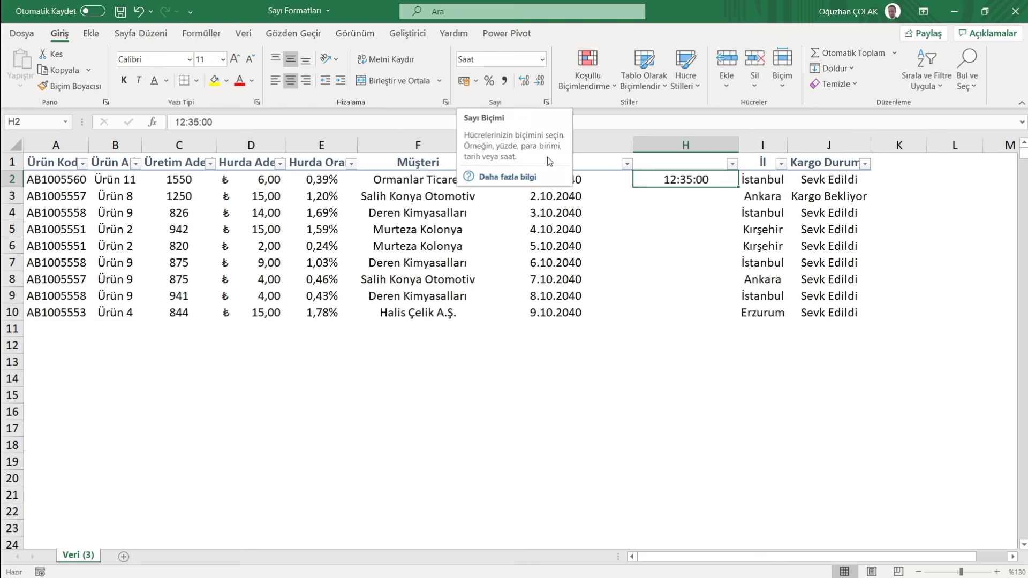
pyautogui.click(591, 181)
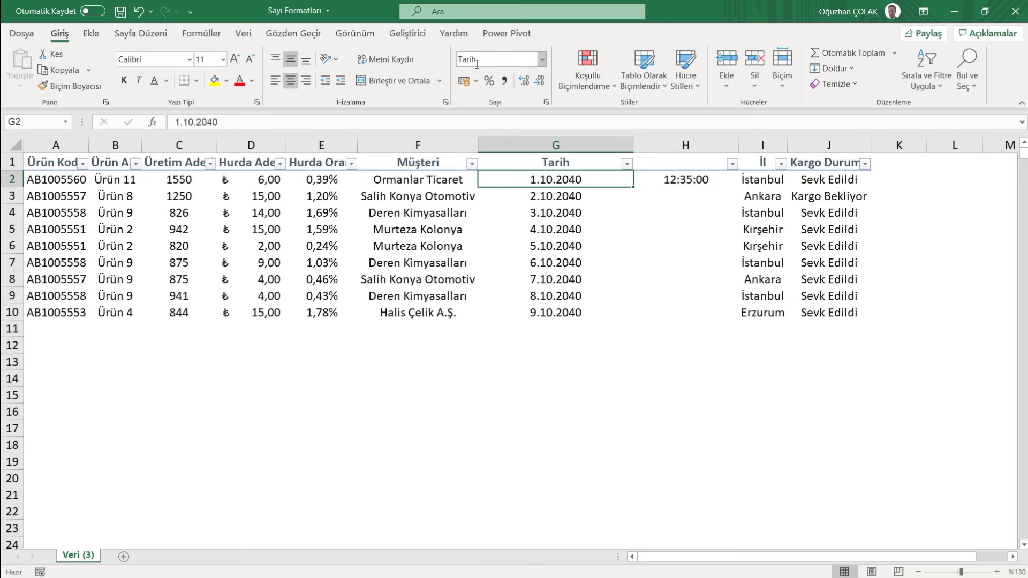
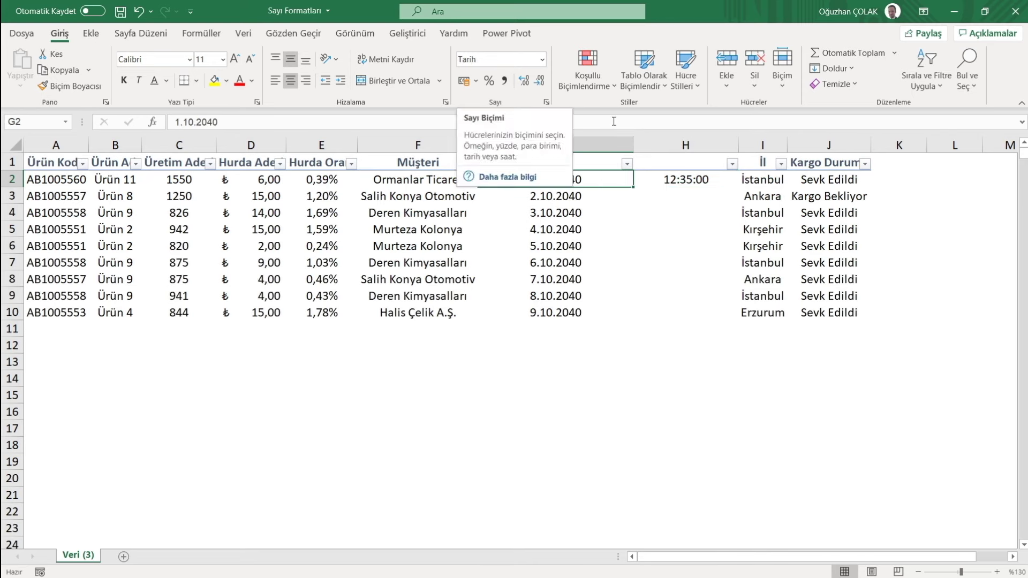
# Inspect the number formats of cells G2, E2, D2 and C2 in the table
pyautogui.click(428, 181)
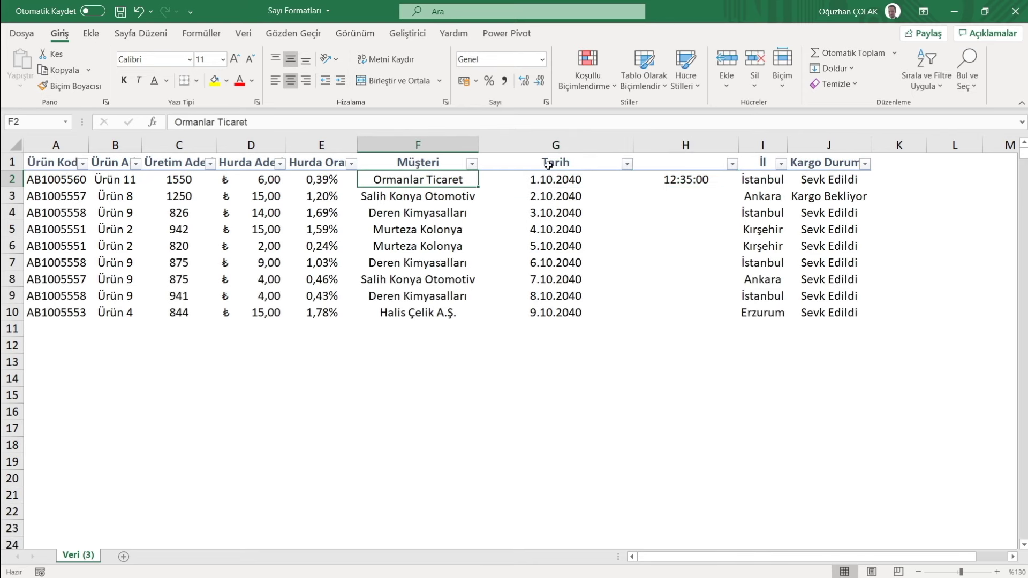
pyautogui.click(312, 185)
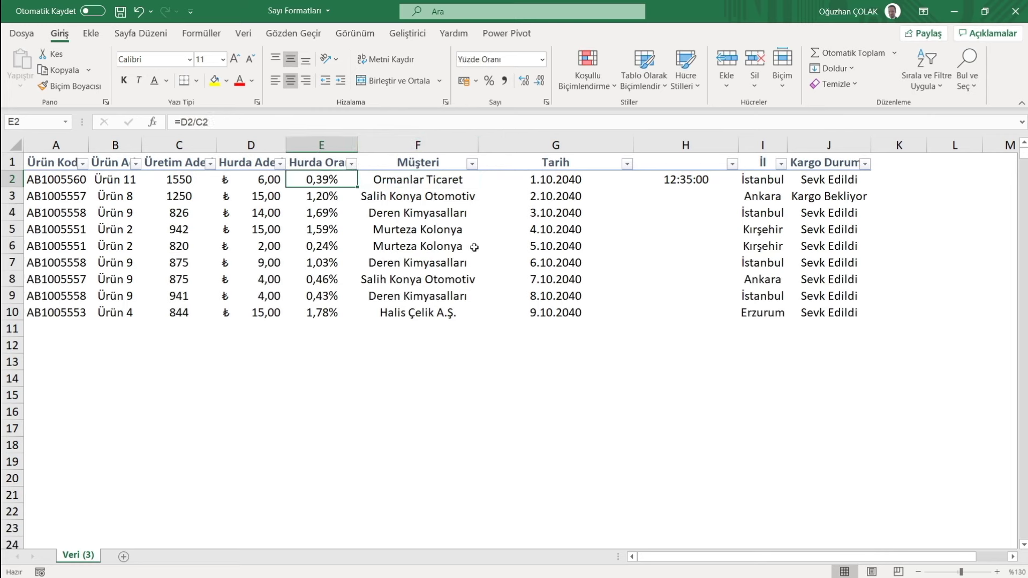
pyautogui.click(264, 180)
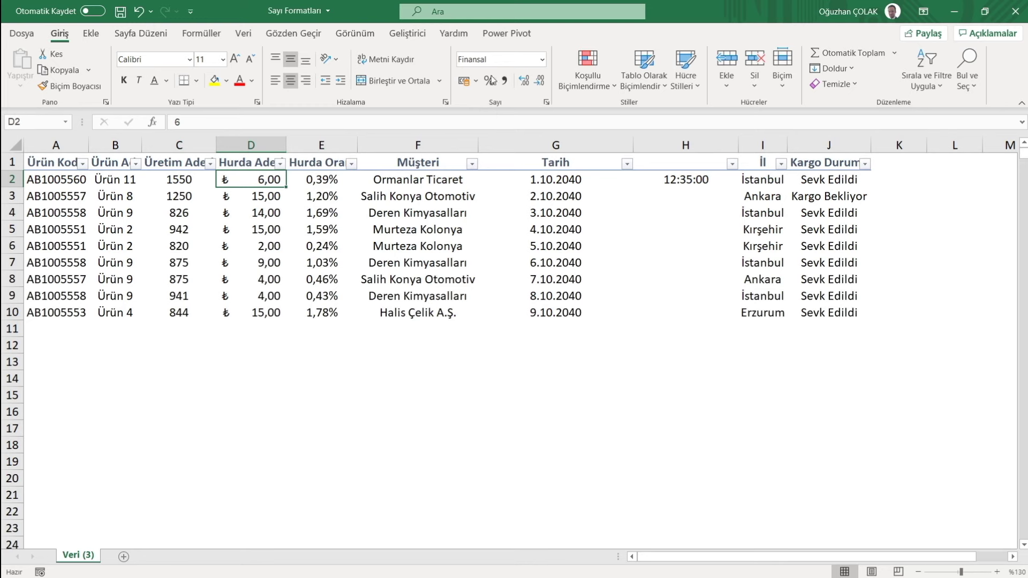
pyautogui.click(175, 180)
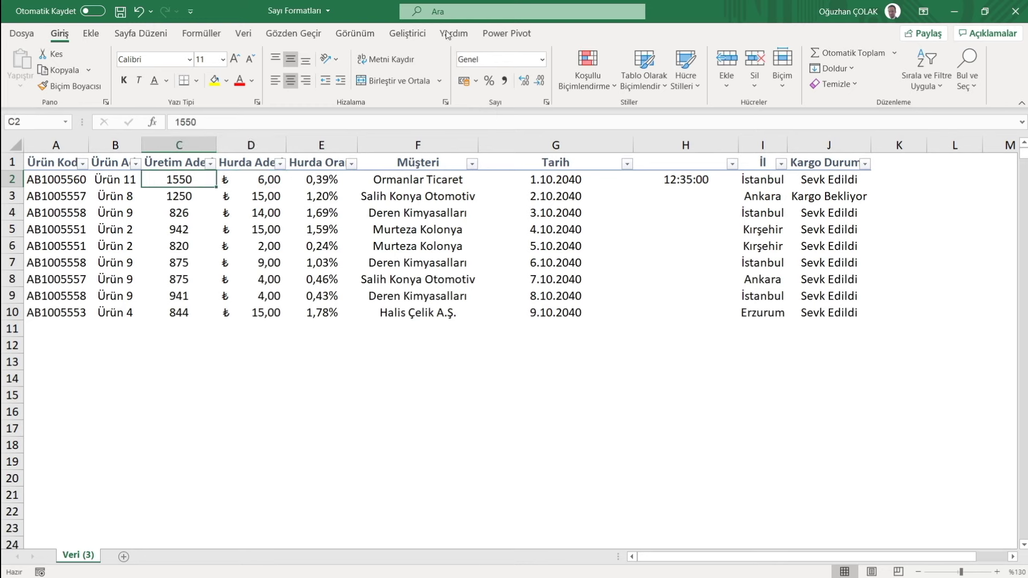
# Enter the time 14:25 in cell H3 below 12:35:00
pyautogui.click(673, 199)
pyautogui.write('14:25')
pyautogui.press('Return')
# Select the Üretim Adeti production quantities in C2:C10
pyautogui.click(701, 196)
pyautogui.click(691, 230)
pyautogui.click(683, 210)
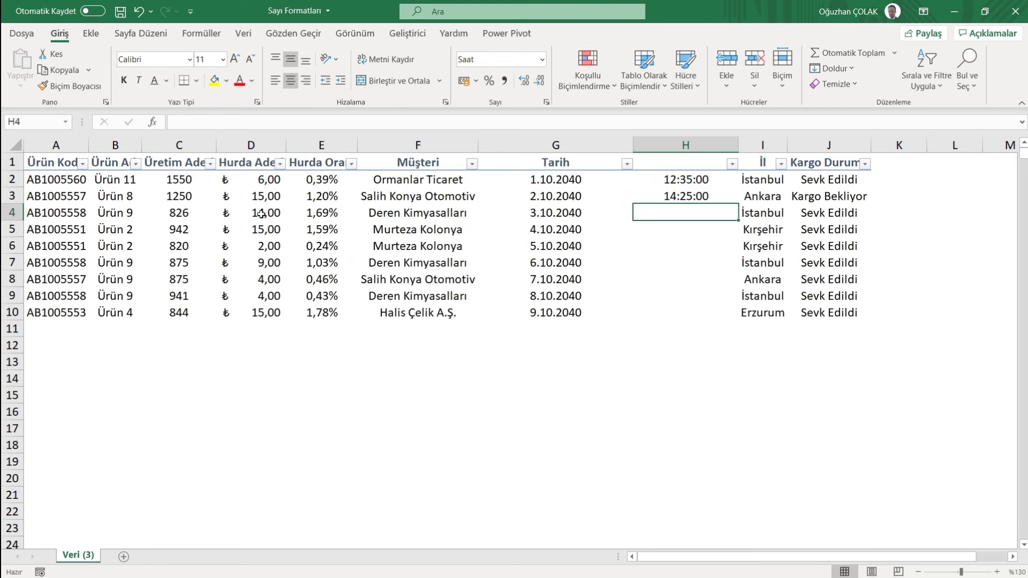
pyautogui.moveTo(193, 183); pyautogui.dragTo(191, 314)
# Format C2:C10 as Bilimsel (Scientific) with 2 decimals, showing values like 1,55E+03
pyautogui.rightClick(191, 315)
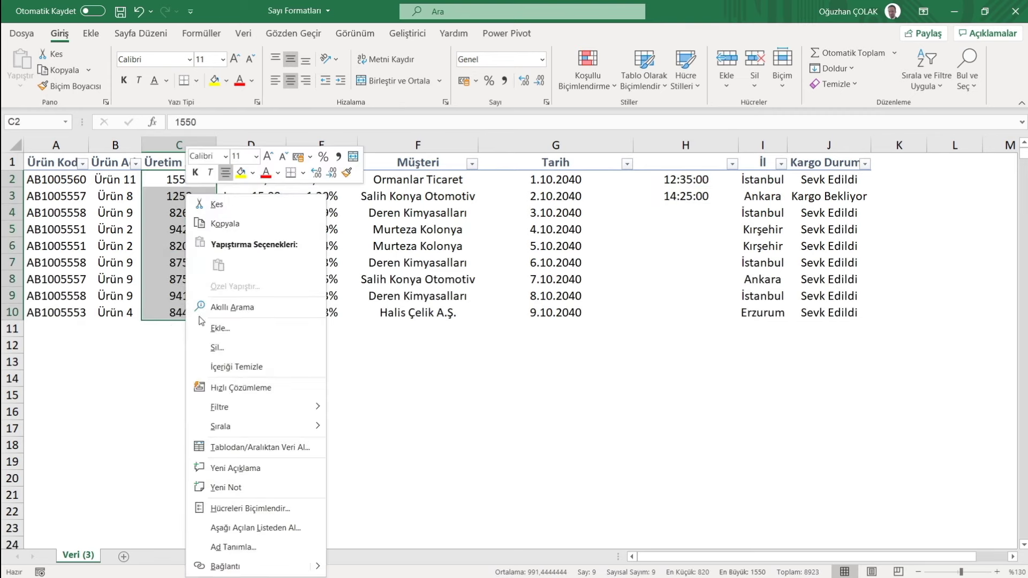
pyautogui.click(241, 508)
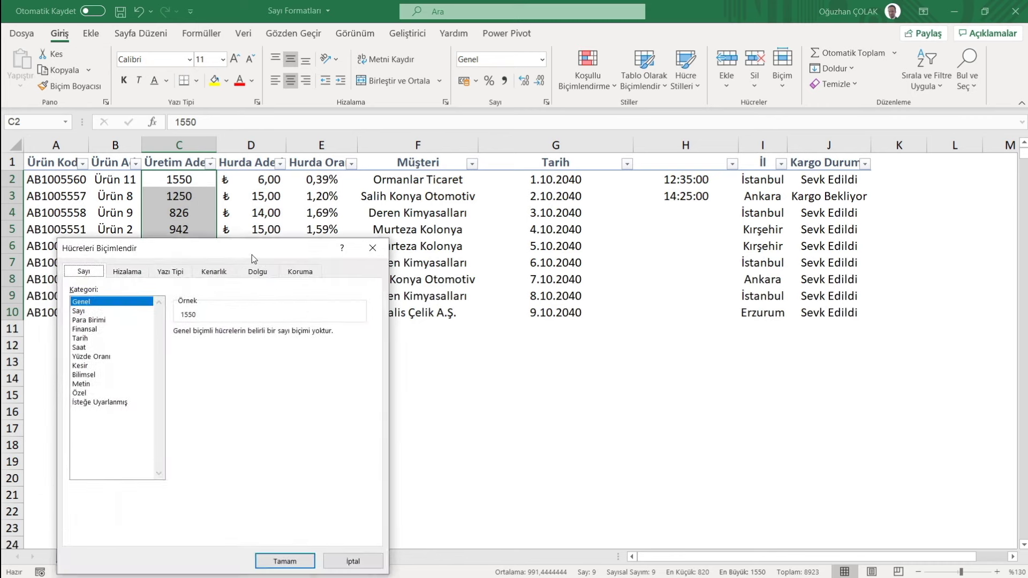
pyautogui.moveTo(255, 253); pyautogui.dragTo(434, 146)
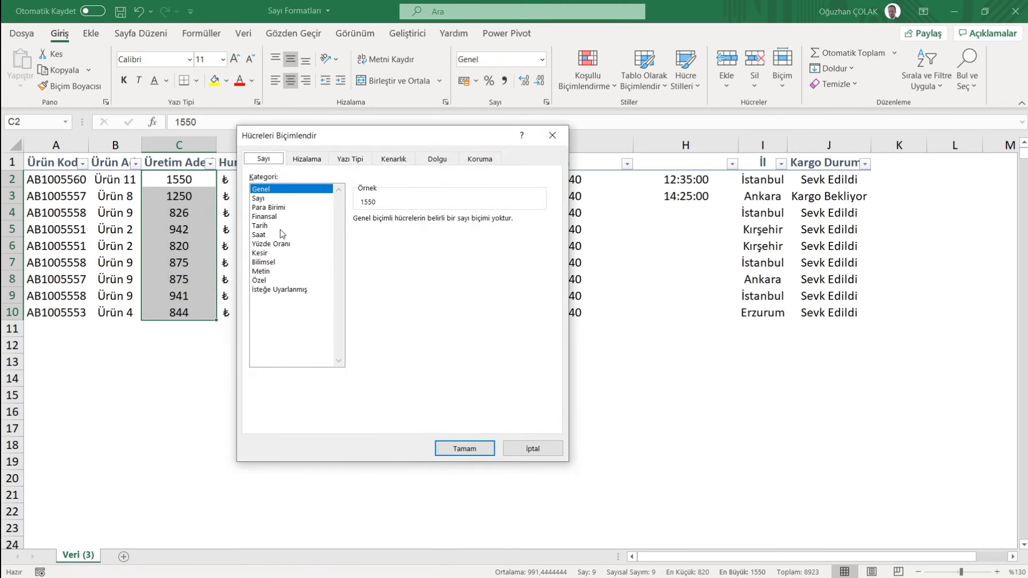
pyautogui.click(263, 252)
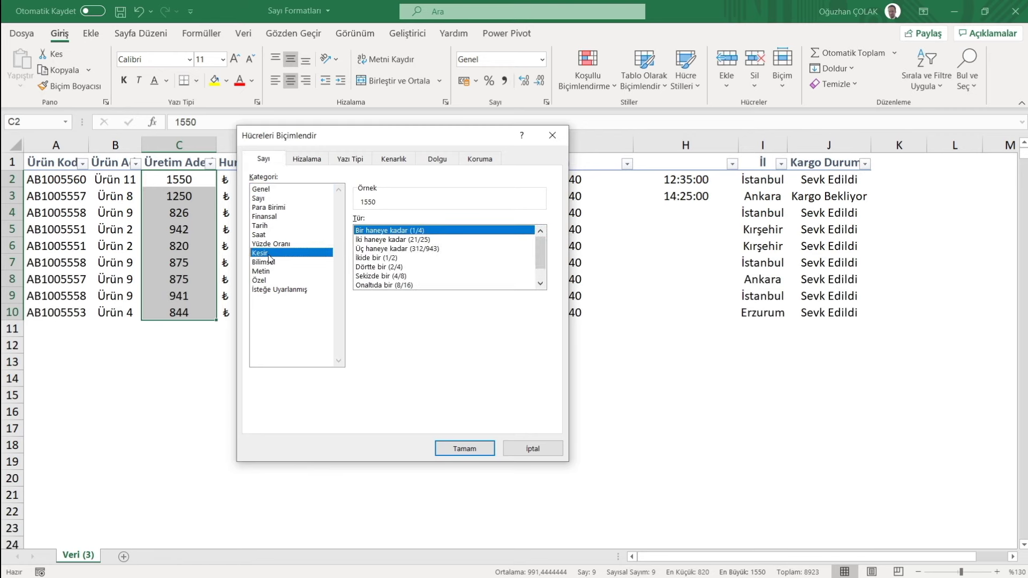
pyautogui.click(264, 262)
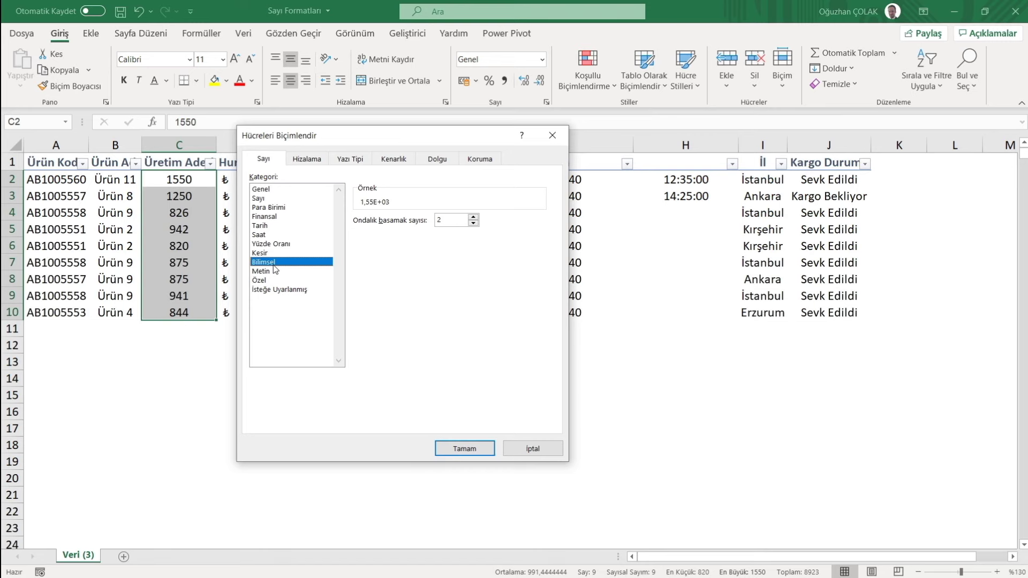
pyautogui.click(476, 453)
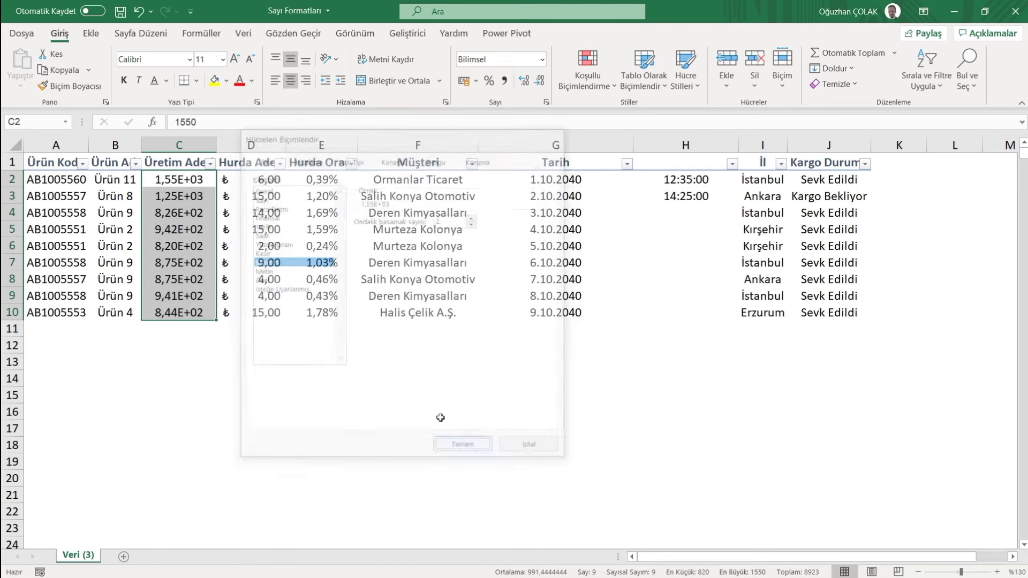
pyautogui.moveTo(184, 247)
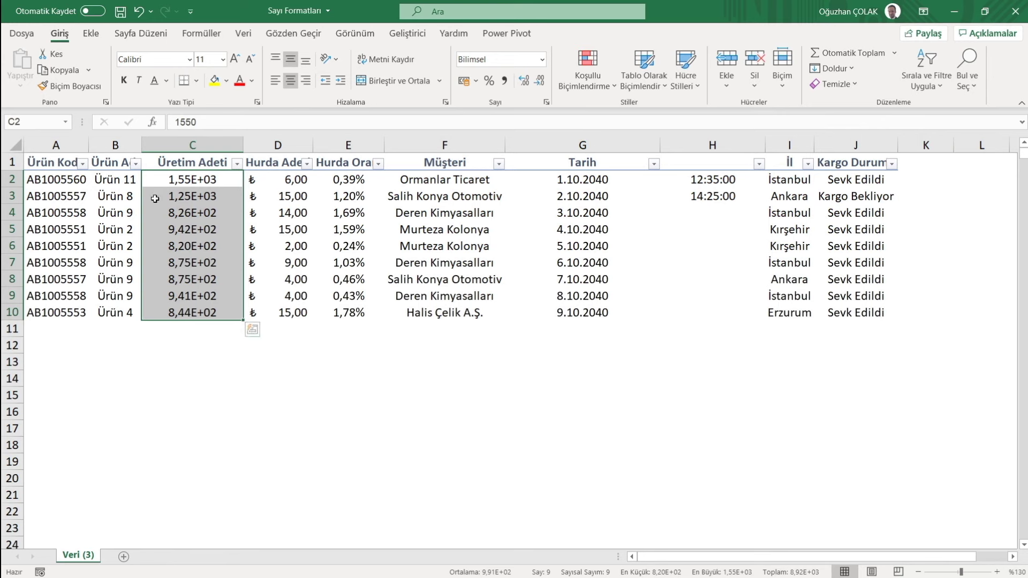
# Apply the custom format code 0 to column C so values read 1550, 844
pyautogui.rightClick(184, 248)
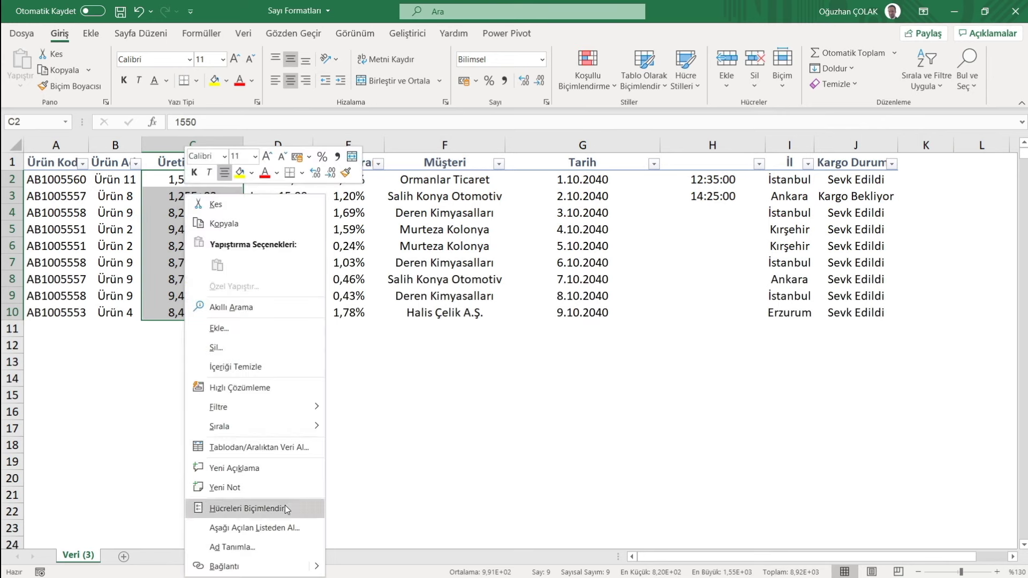
pyautogui.click(262, 507)
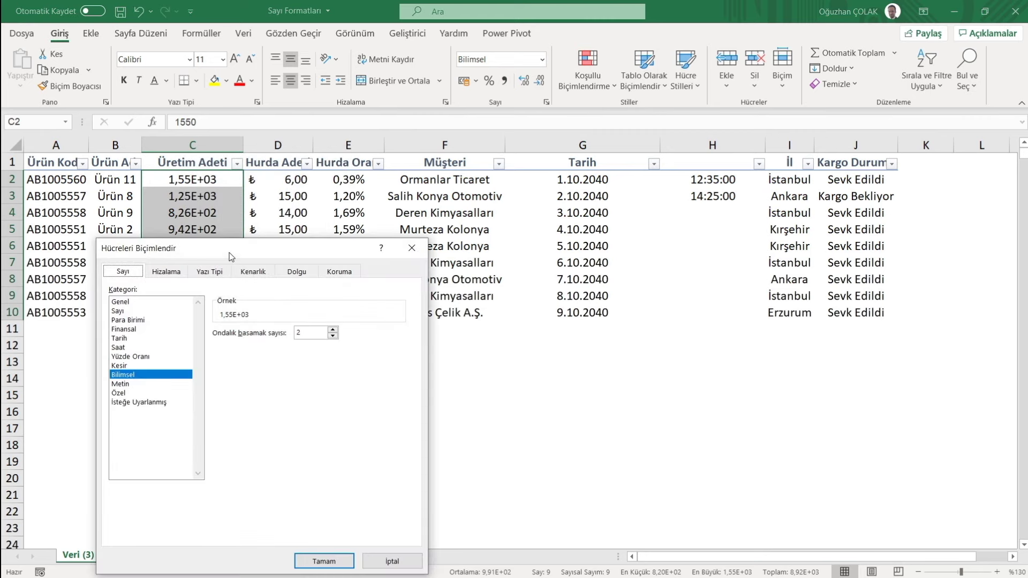
pyautogui.moveTo(232, 256); pyautogui.dragTo(396, 143)
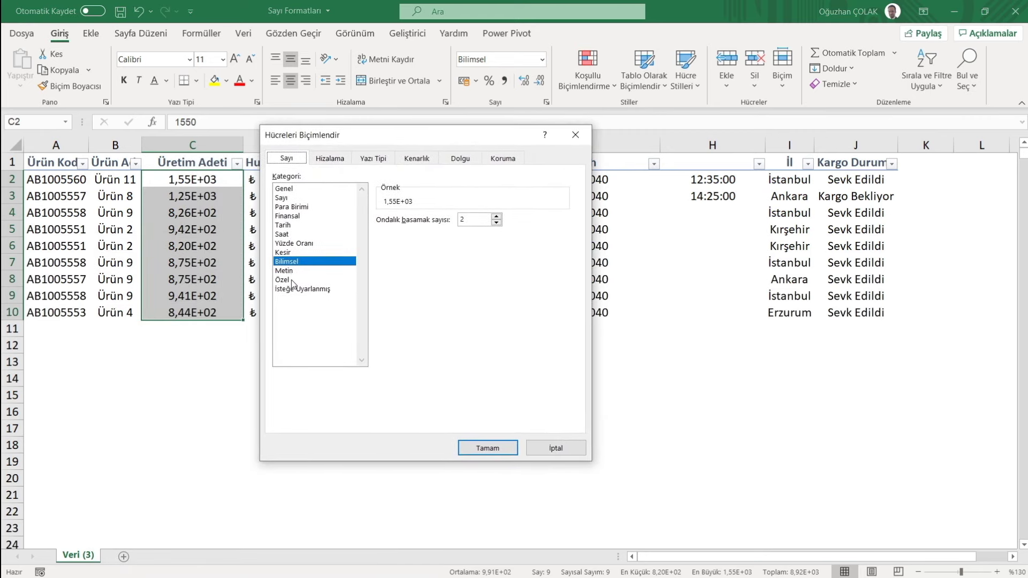
pyautogui.click(292, 289)
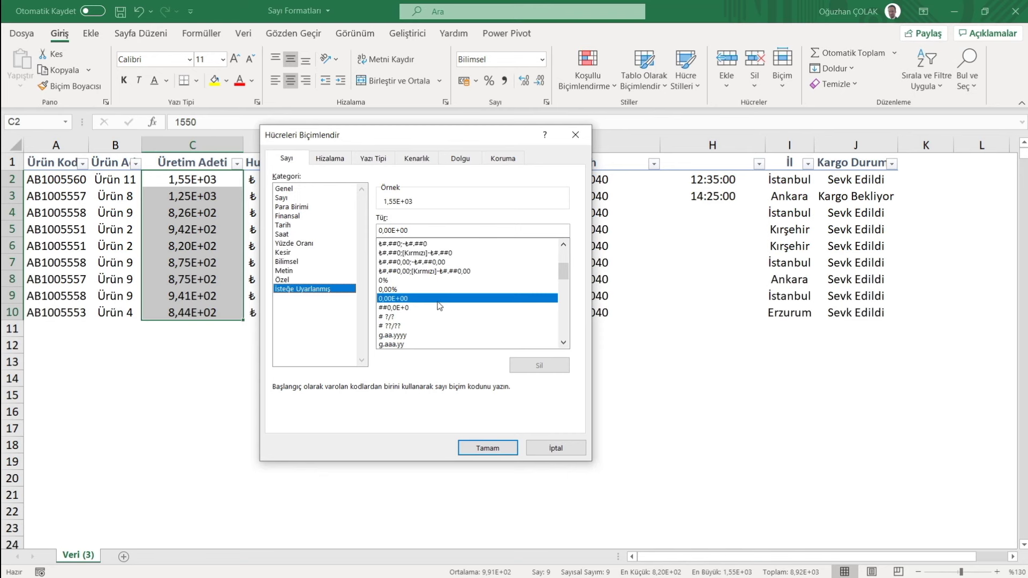
pyautogui.moveTo(565, 272); pyautogui.dragTo(563, 254)
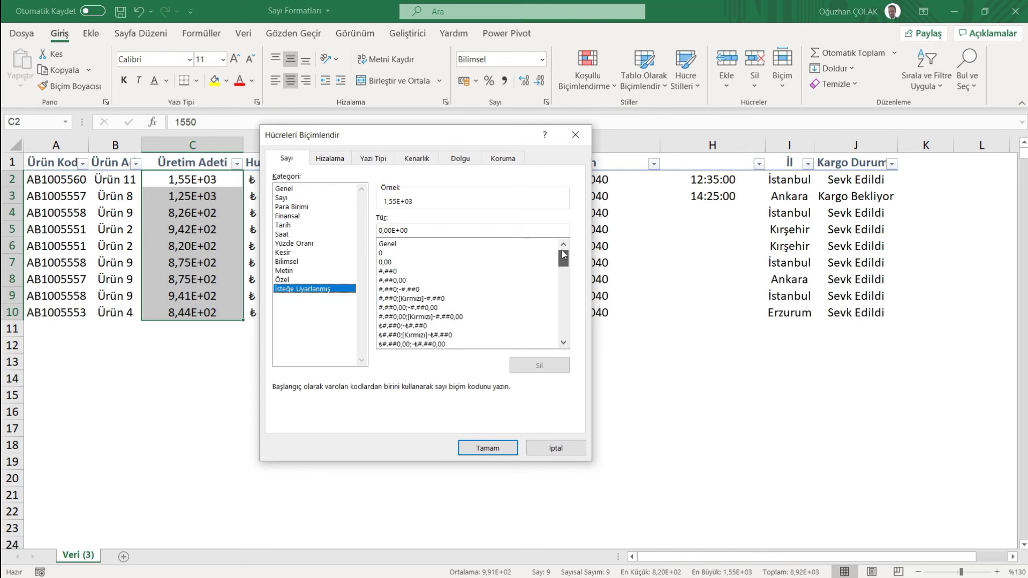
pyautogui.click(406, 252)
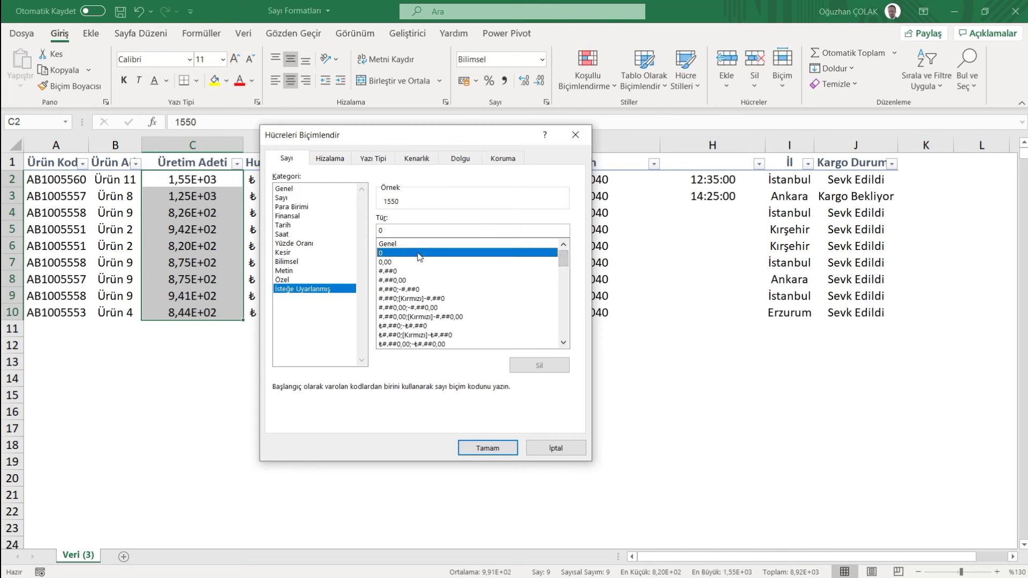
pyautogui.click(405, 244)
pyautogui.click(472, 448)
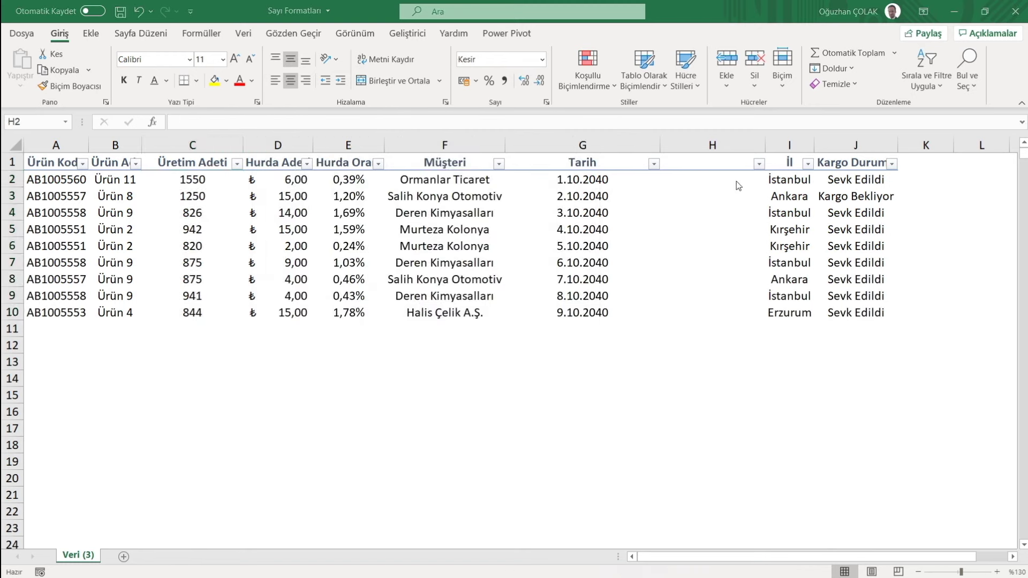
# Set H2:H10 to the Kesir (Fraction) number format
pyautogui.moveTo(737, 182); pyautogui.dragTo(722, 313)
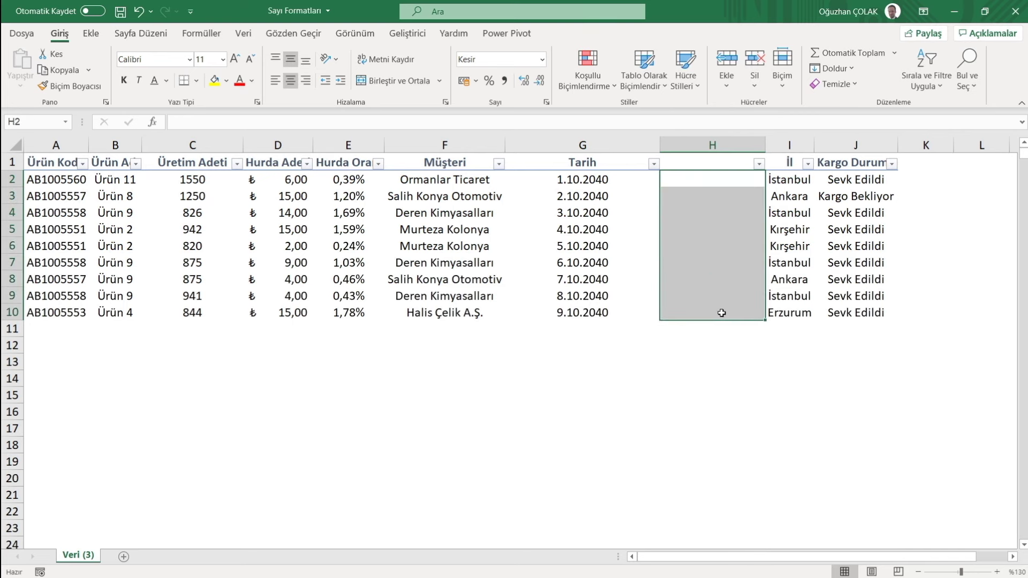
pyautogui.click(543, 59)
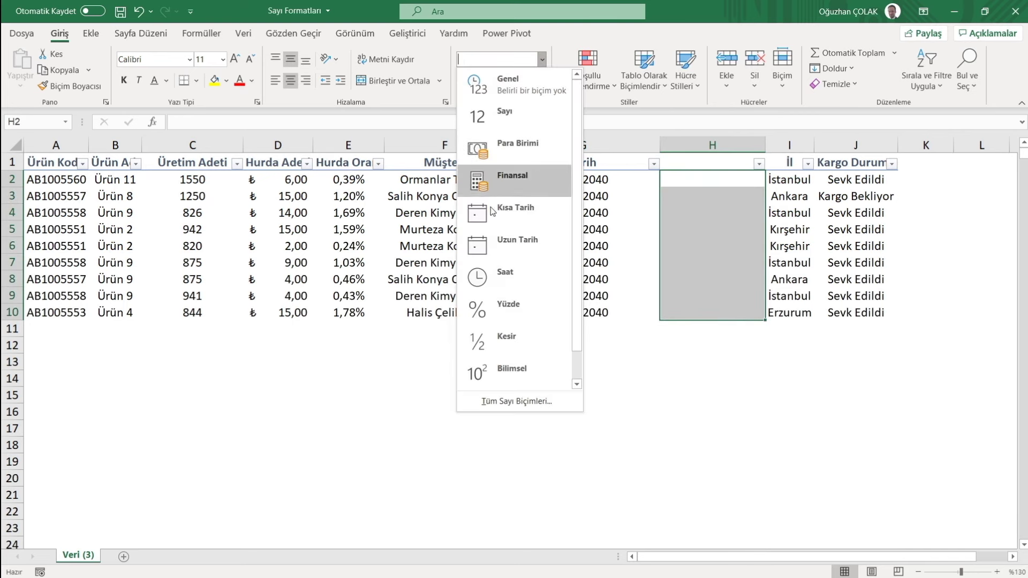
pyautogui.click(500, 333)
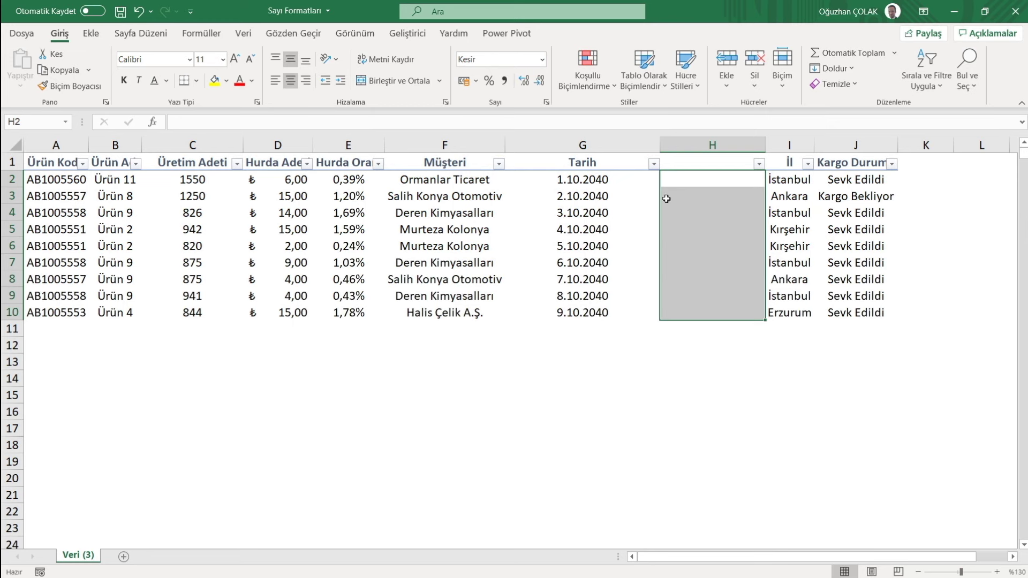
# Enter 1/4, 1 2/3 and 3/5 into H2, H3 and H4
pyautogui.write('1/')
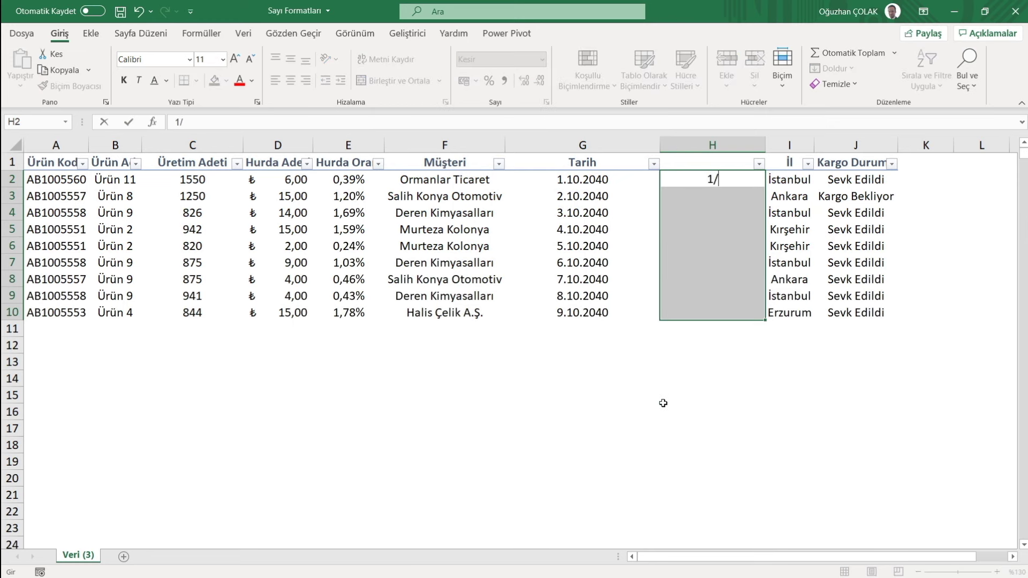
pyautogui.write('4')
pyautogui.press('Return')
pyautogui.write('1 2/3')
pyautogui.press('Return')
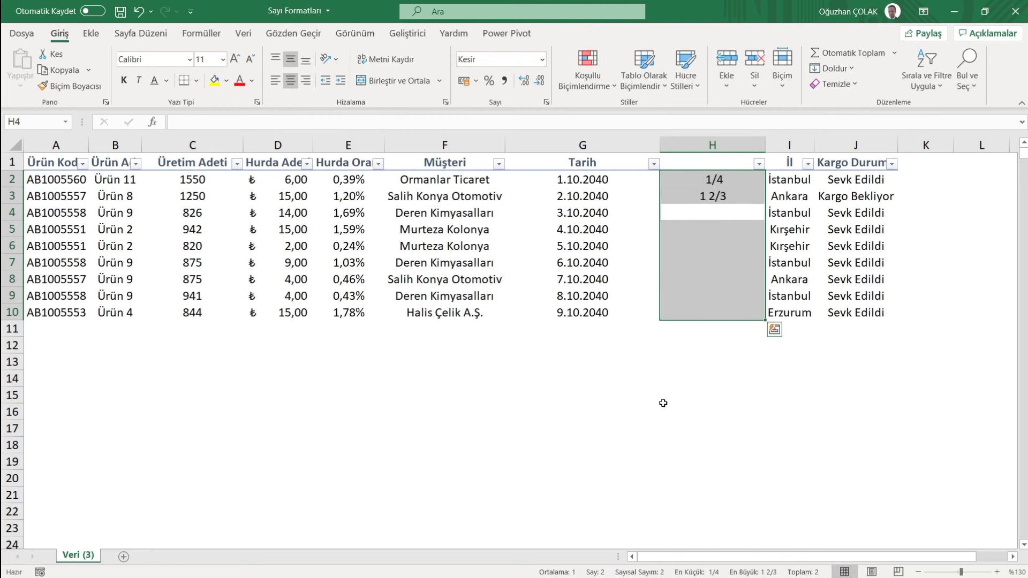
pyautogui.click(726, 197)
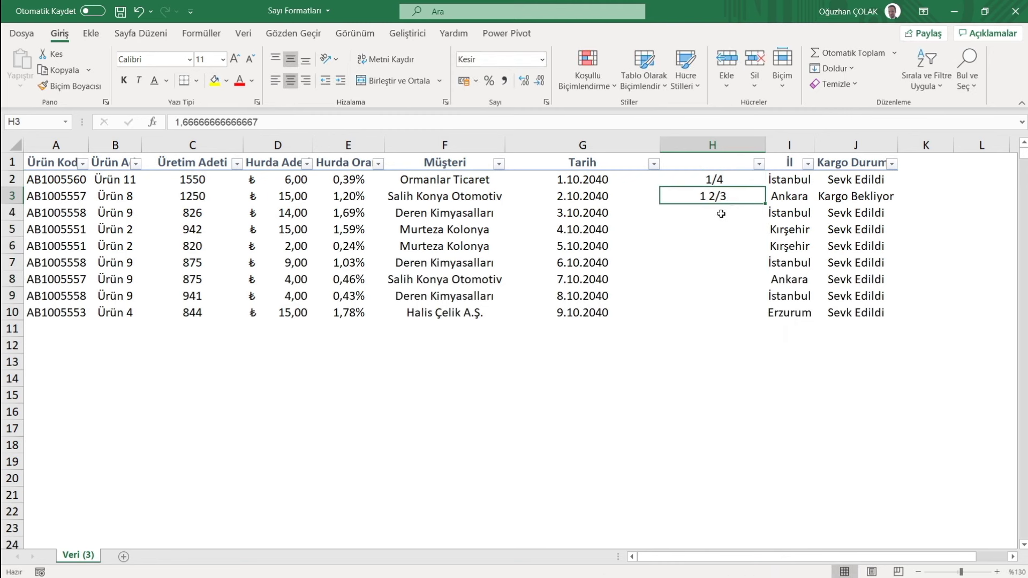
pyautogui.click(722, 214)
pyautogui.write('3/5')
pyautogui.press('Return')
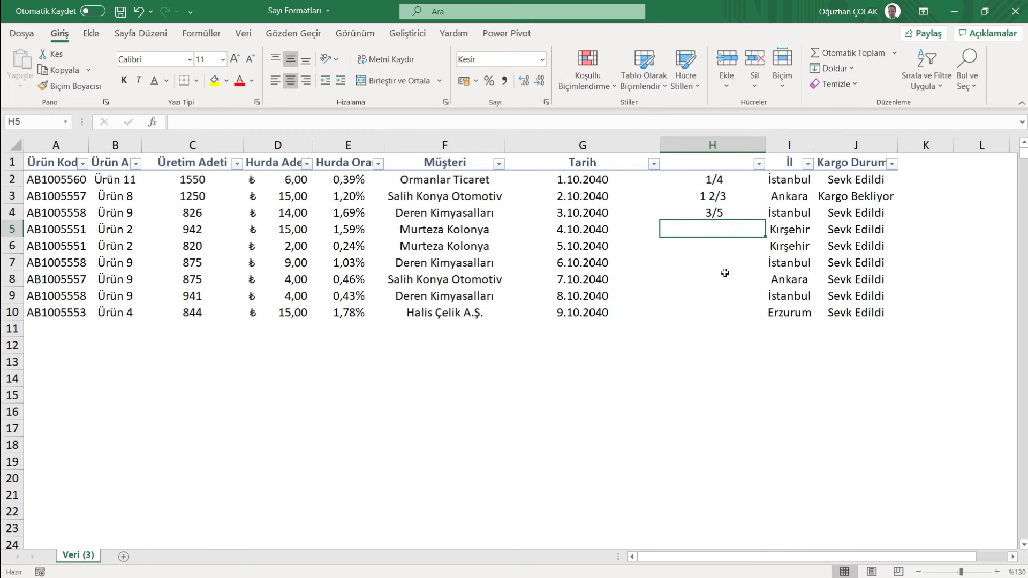
pyautogui.click(720, 213)
pyautogui.click(726, 232)
pyautogui.moveTo(714, 186); pyautogui.dragTo(718, 312)
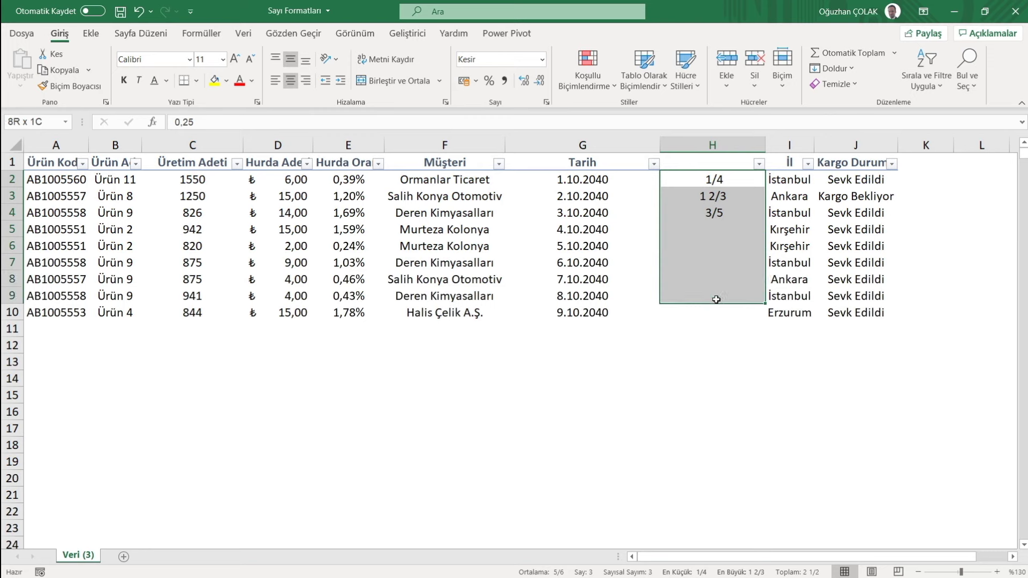